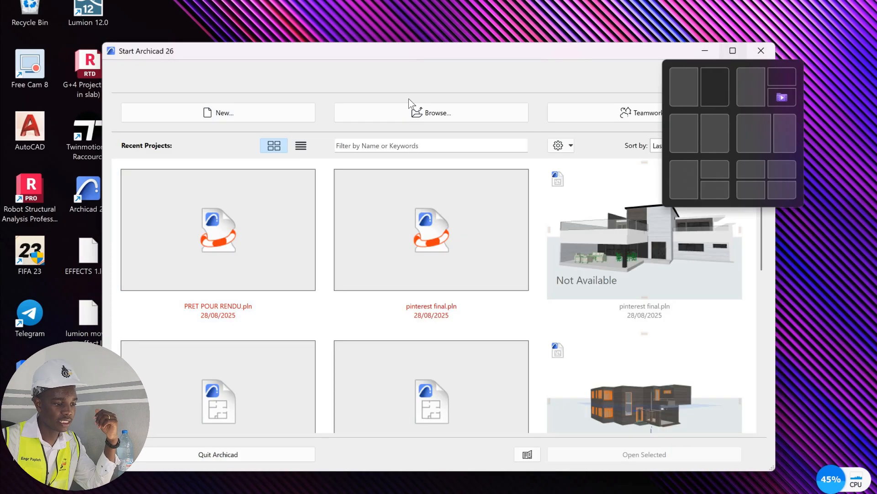
- Create a new project in the maximized start window and open its ground floor plan
left_click(732, 50)
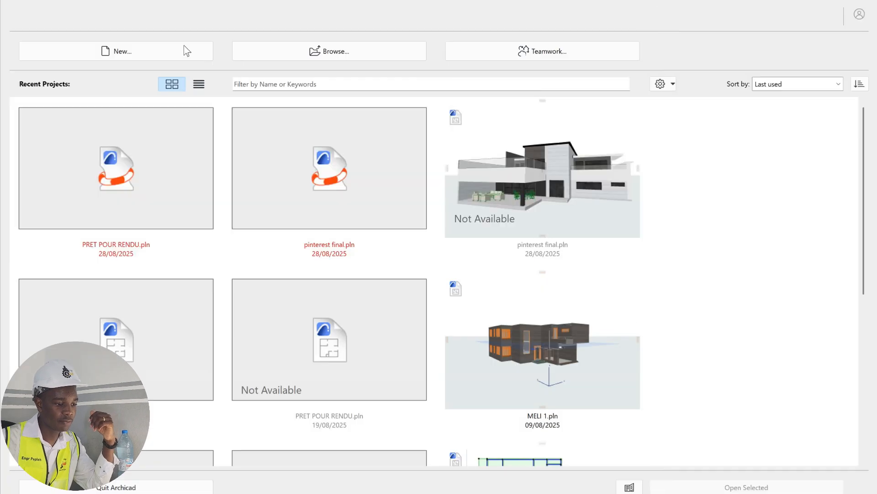
left_click(120, 52)
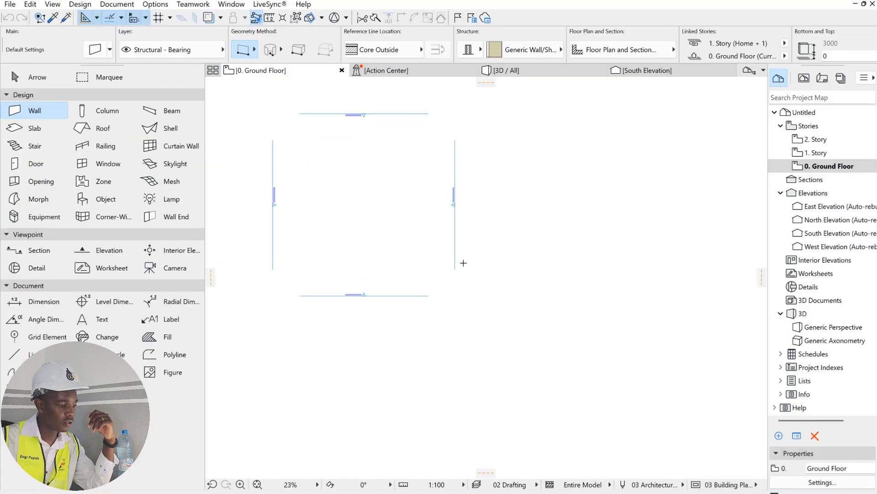
scroll(432, 232, "up", 2)
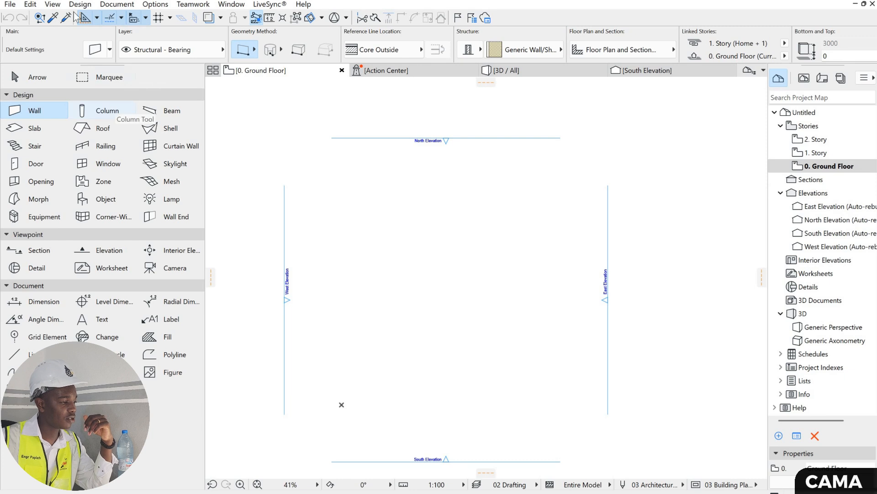
- Set the project's length and layout working units to centimeter, with 0 decimals for numbers without units
left_click(156, 4)
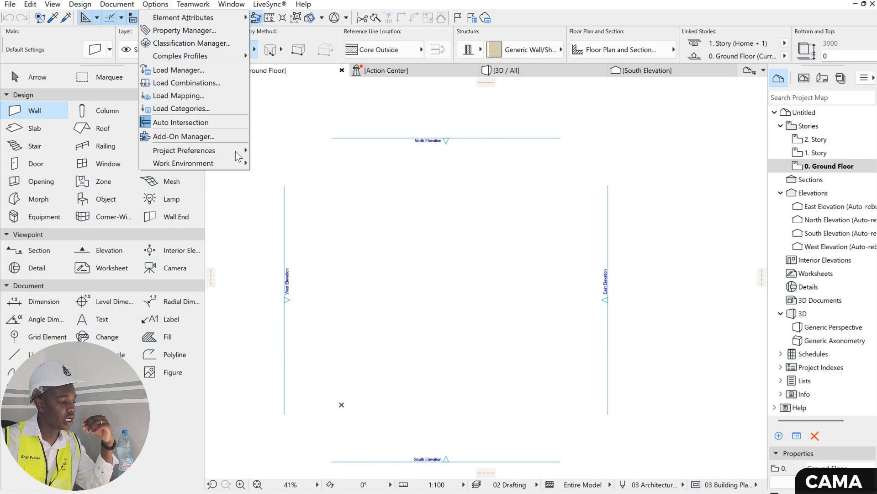
mouse_move(234, 150)
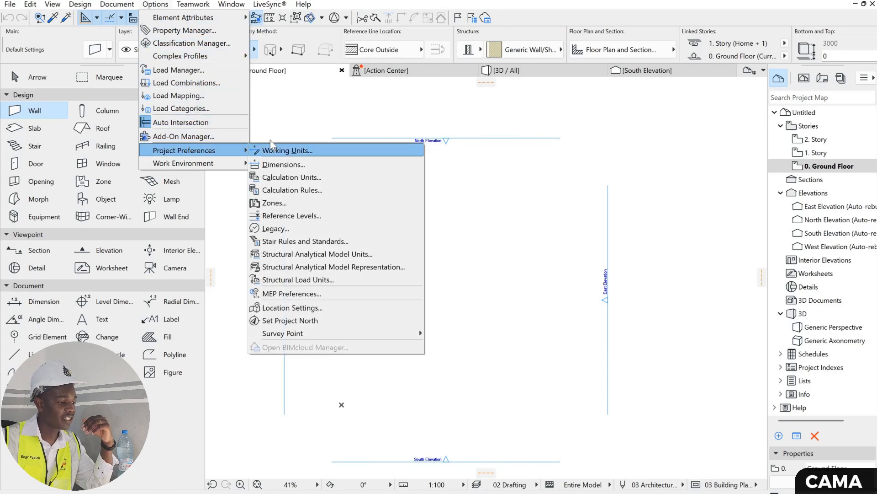
left_click(271, 146)
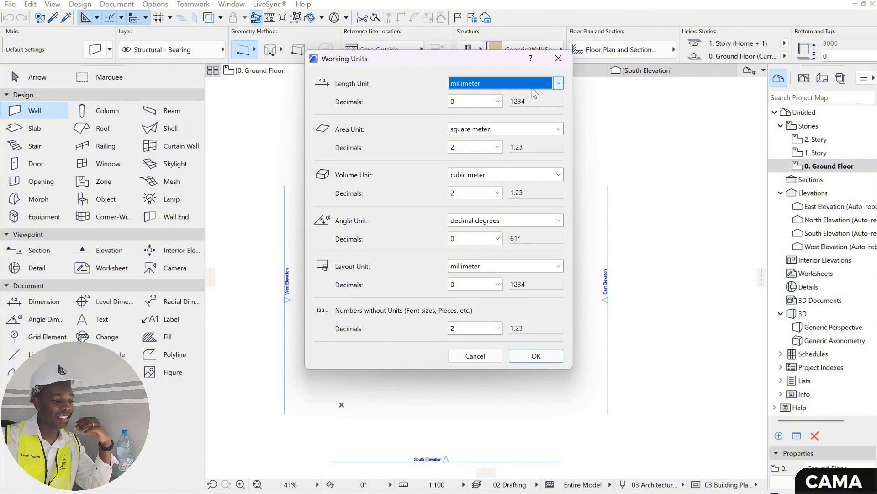
left_click(558, 84)
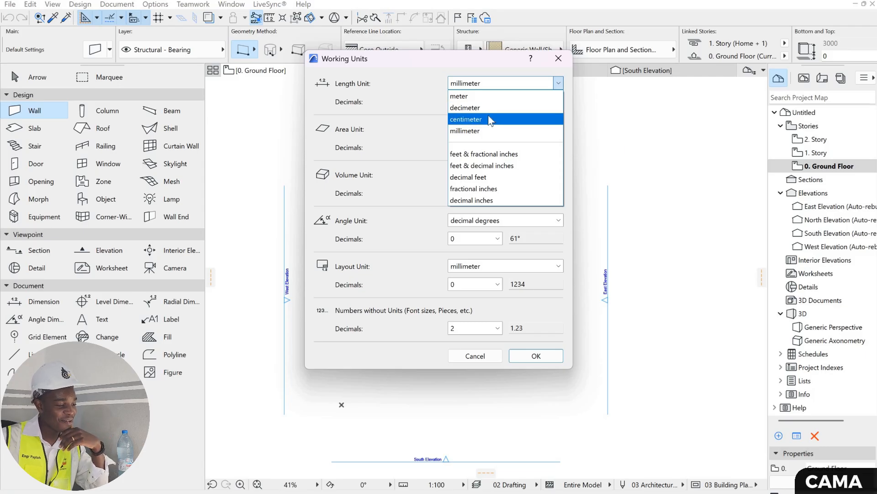
left_click(489, 119)
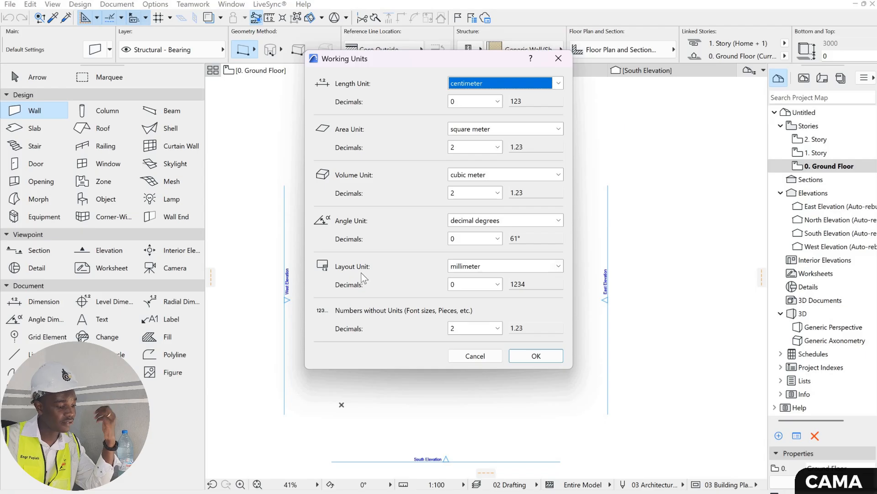
left_click(473, 267)
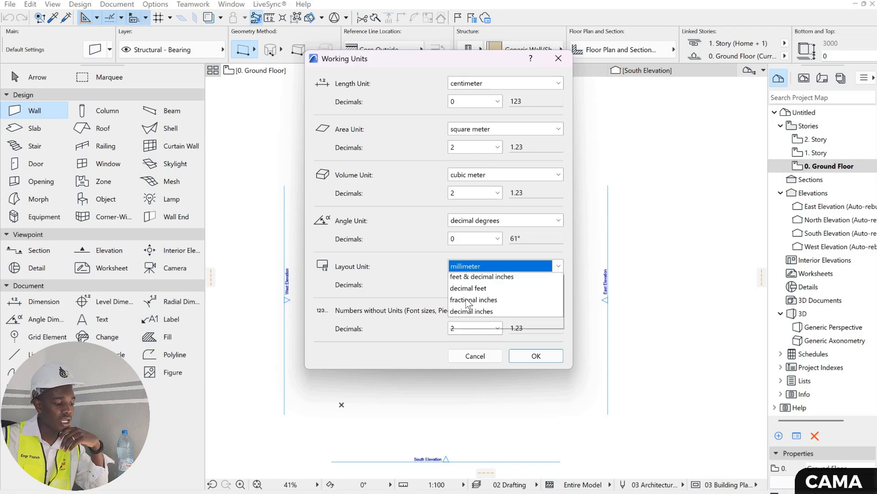
left_click(489, 328)
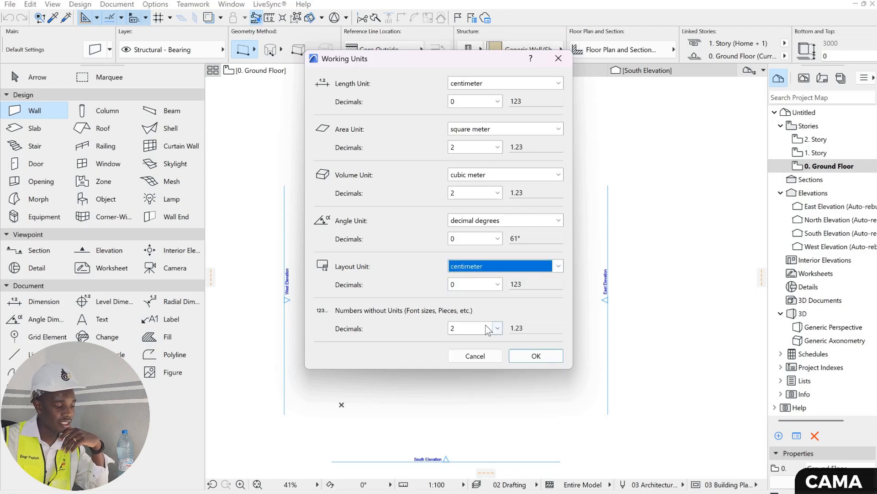
left_click(473, 330)
left_click(498, 340)
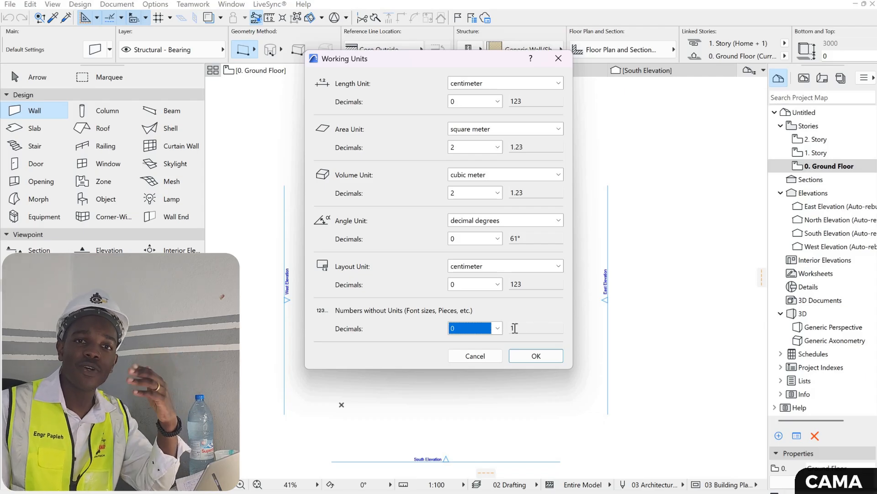
left_click(536, 356)
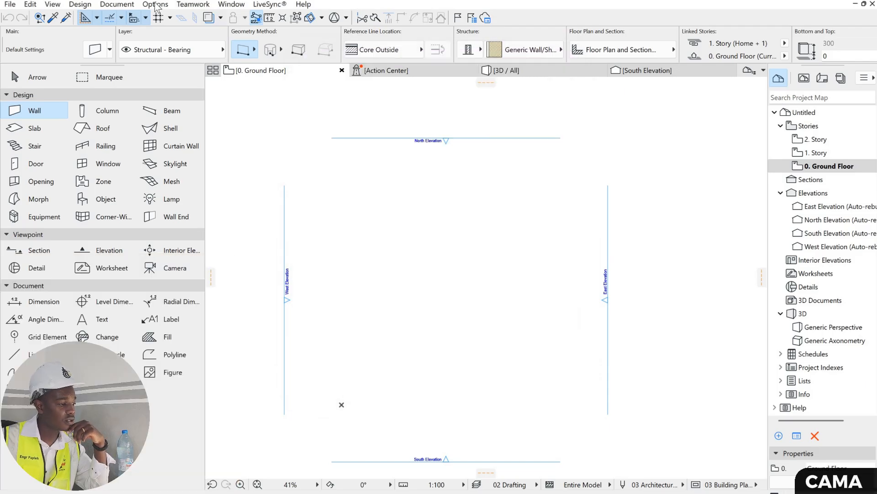
- Delete every dimension standard except DIN from the project's dimension preferences
left_click(155, 4)
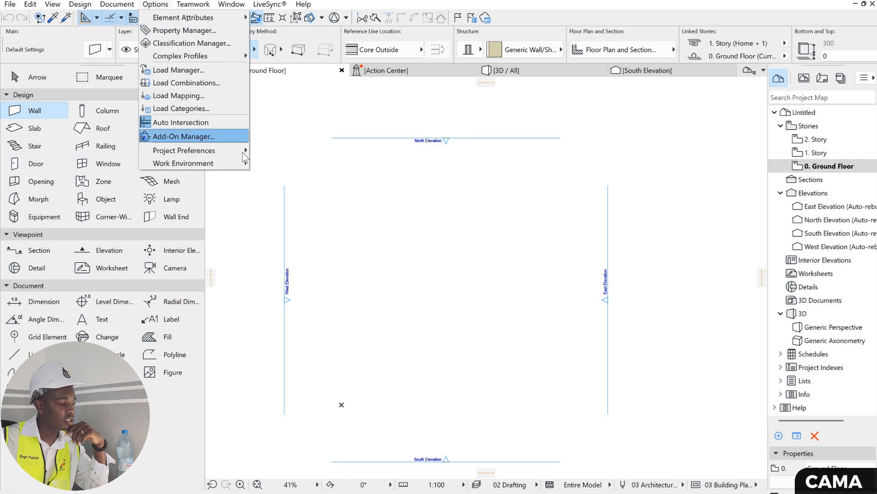
mouse_move(242, 151)
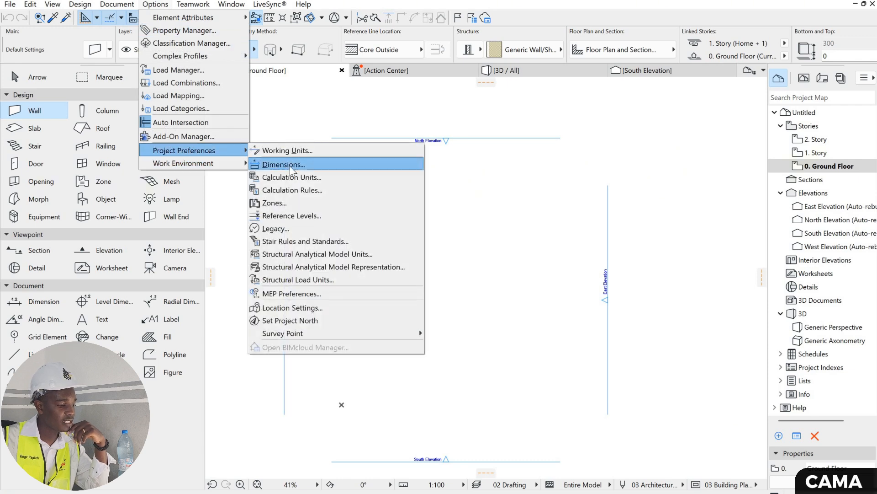
left_click(290, 166)
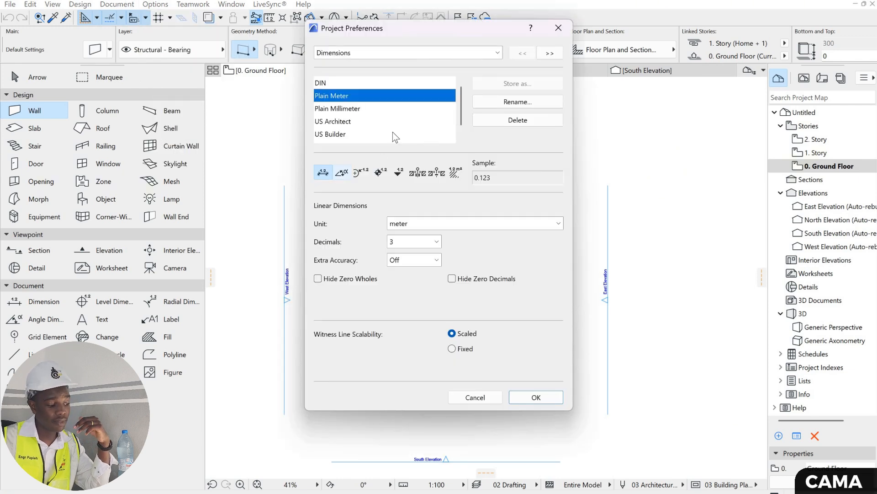
left_click(511, 121)
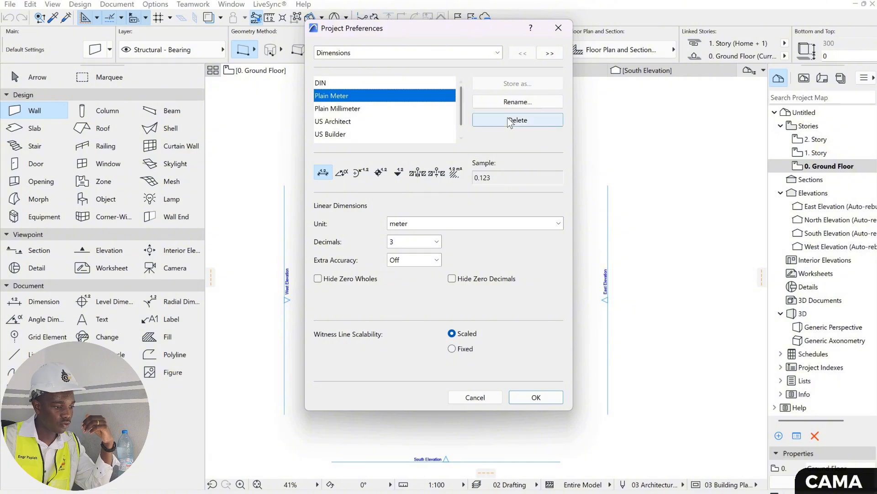
left_click(511, 122)
left_click(507, 121)
left_click(508, 122)
left_click(507, 122)
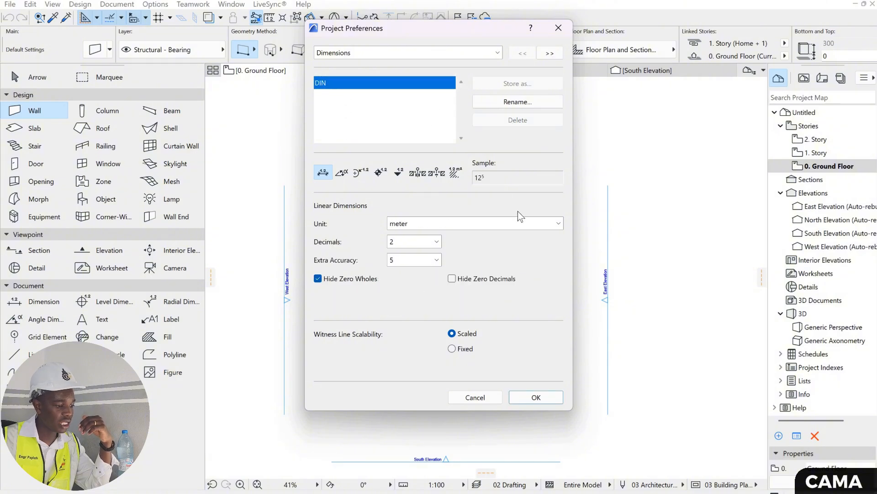
- Set linear dimensions to centimeter with 0 decimals and extra accuracy off, and apply the dimension preferences
left_click(526, 224)
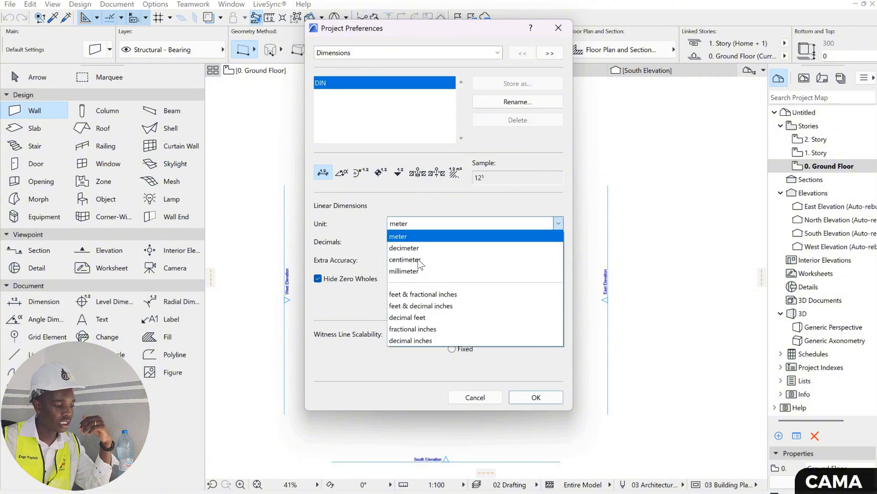
left_click(415, 259)
left_click(413, 242)
left_click(416, 260)
left_click(414, 260)
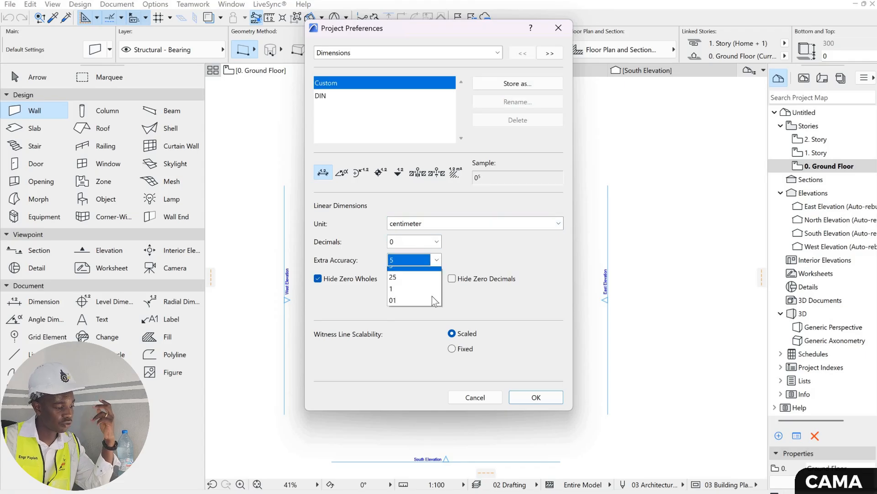
left_click(412, 260)
left_click(536, 397)
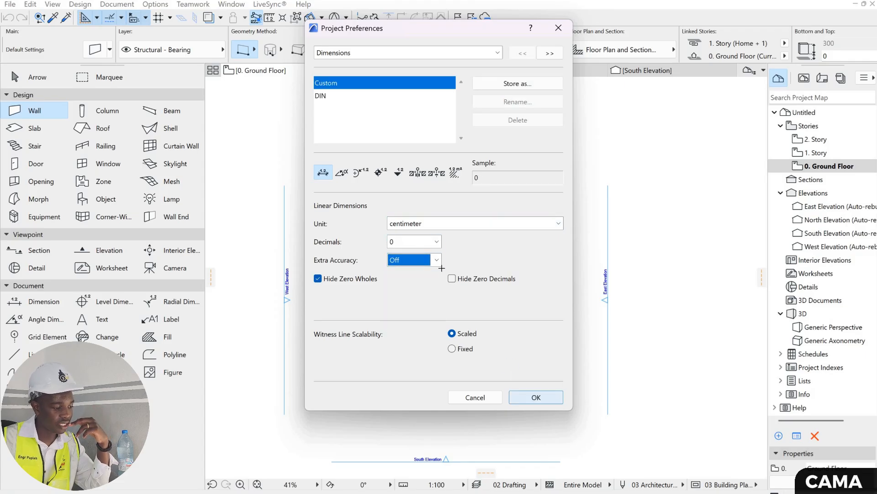
- Open the Story Settings for the project from the Ground Floor story
right_click(822, 168)
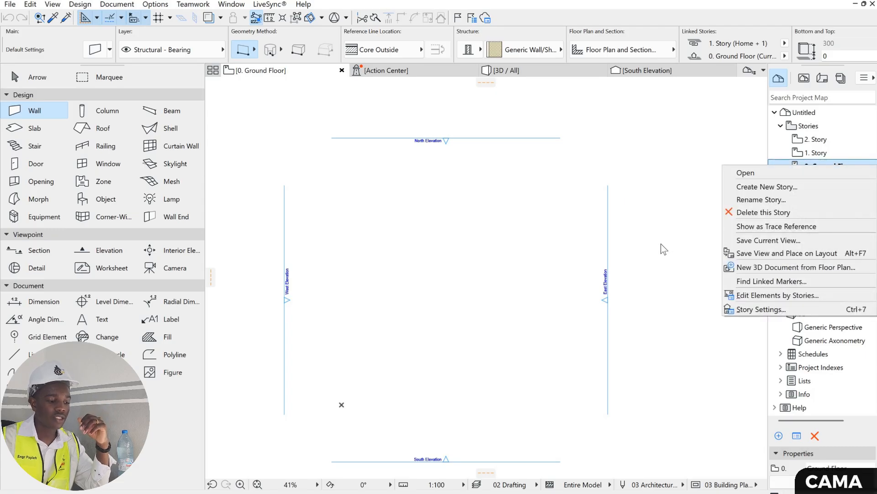
left_click(789, 171)
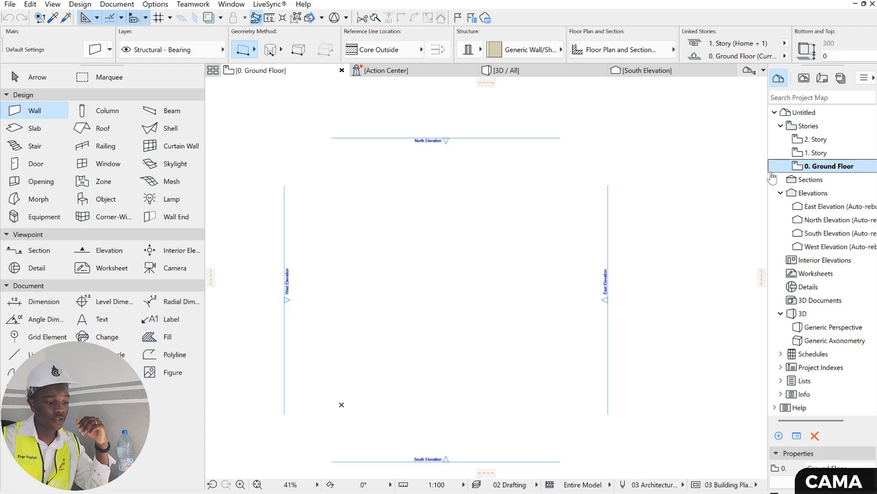
right_click(805, 170)
left_click(777, 308)
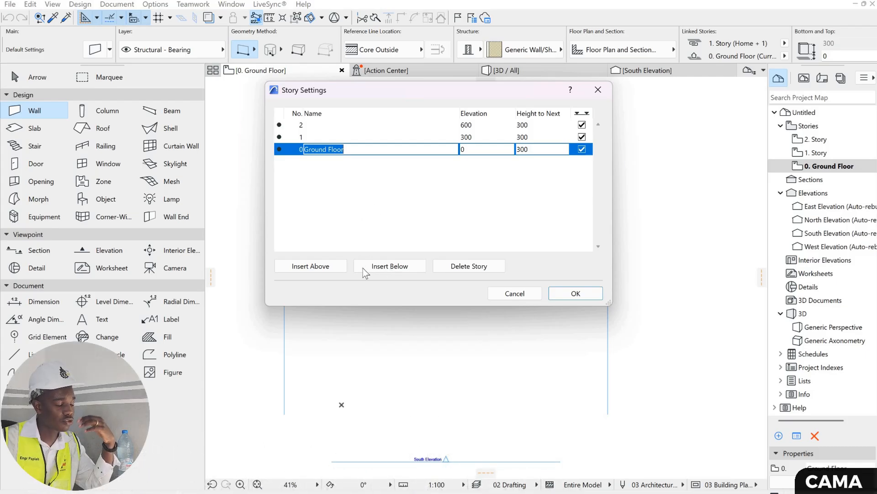
- Insert a story named TRY below Ground Floor and four more stories above story 2
left_click(392, 258)
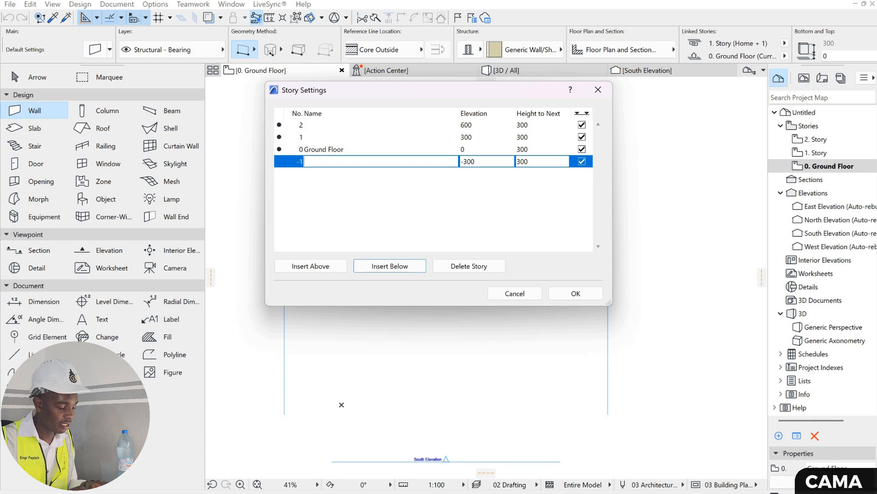
type("TRY")
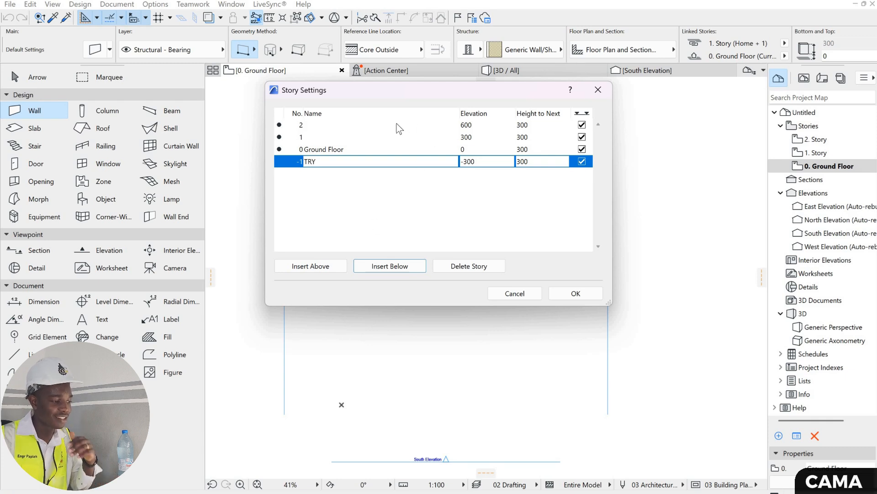
left_click(314, 135)
key("Up")
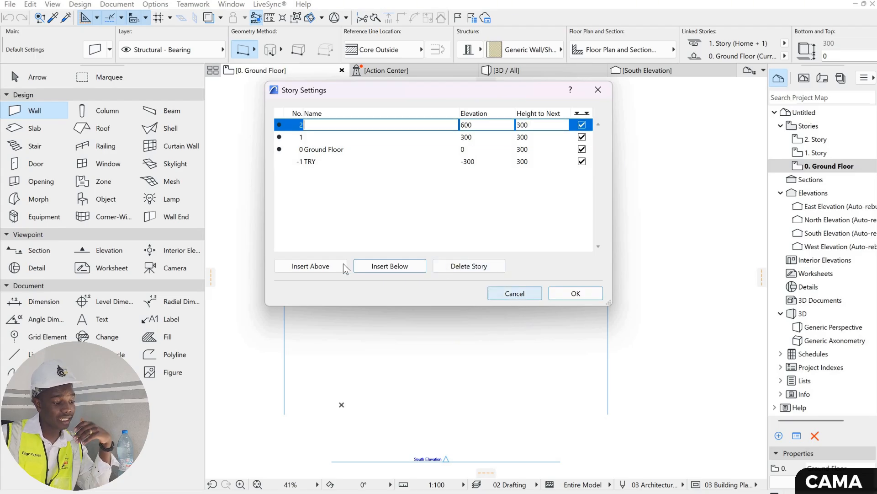
left_click(301, 265)
left_click(301, 265)
left_click(301, 266)
left_click(302, 265)
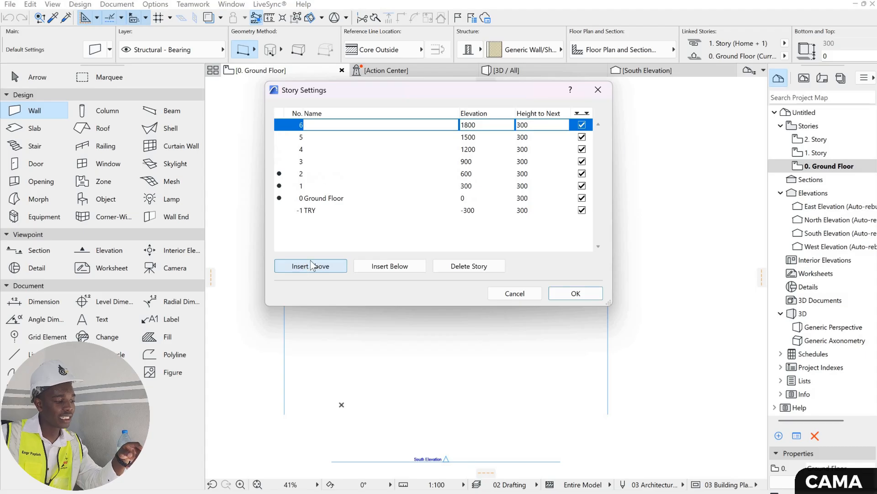
- Delete the extra stories above story 2 and the TRY story below Ground Floor
left_click(473, 268)
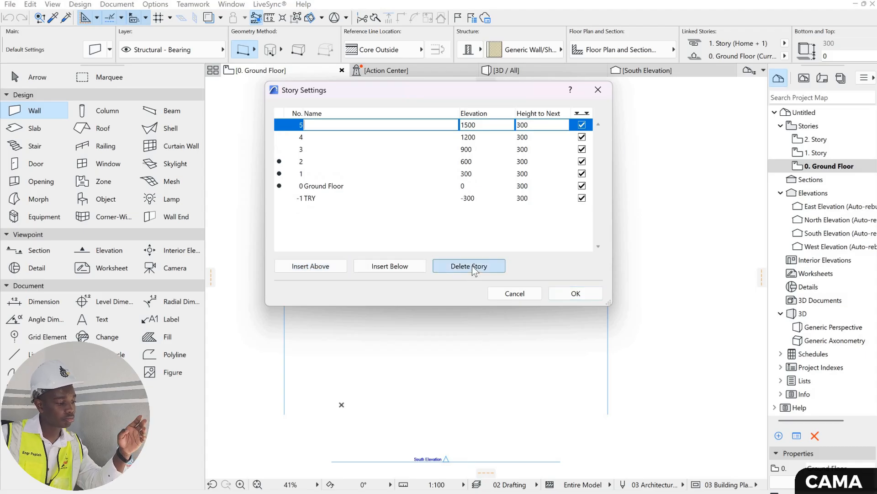
left_click(473, 266)
left_click(472, 266)
left_click(472, 266)
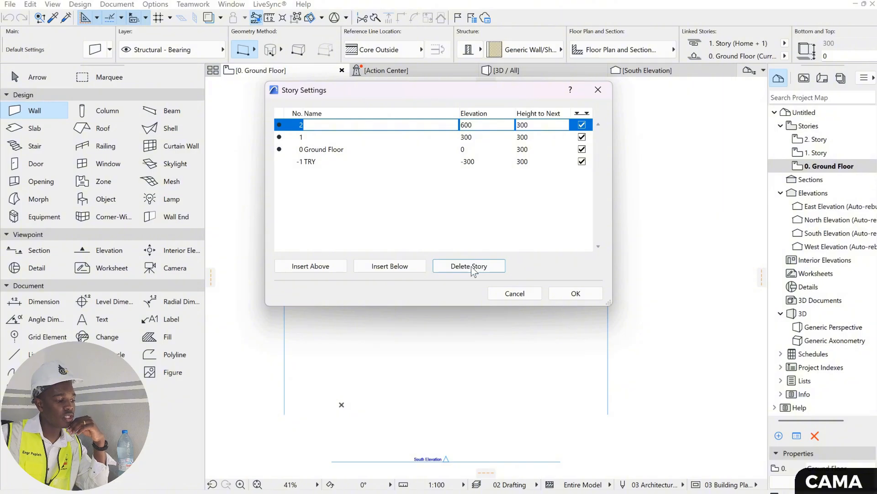
left_click(347, 161)
left_click(463, 263)
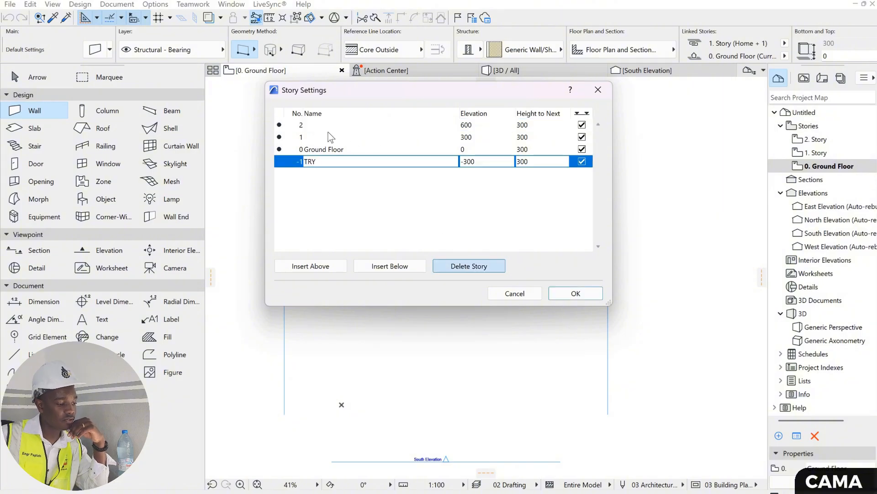
- Name story 1 FF and story 2 SF, and apply the story settings
left_click(342, 140)
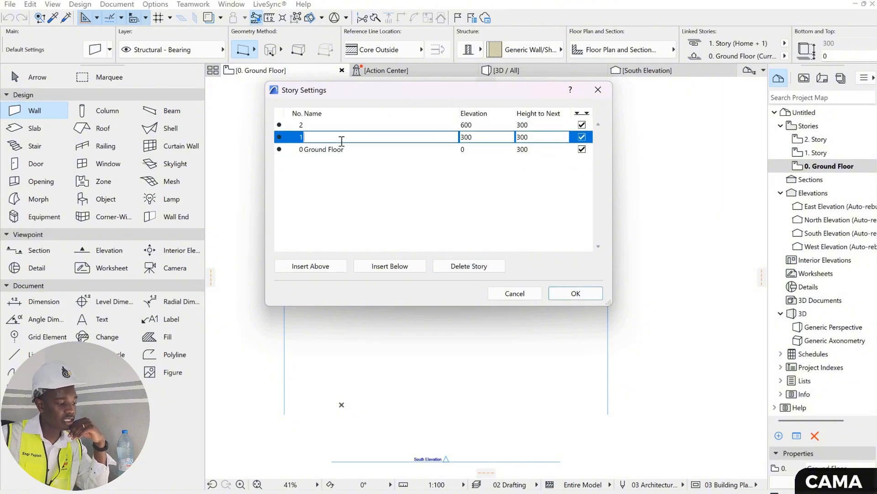
type("FF")
left_click(340, 122)
type("SF")
left_click(574, 294)
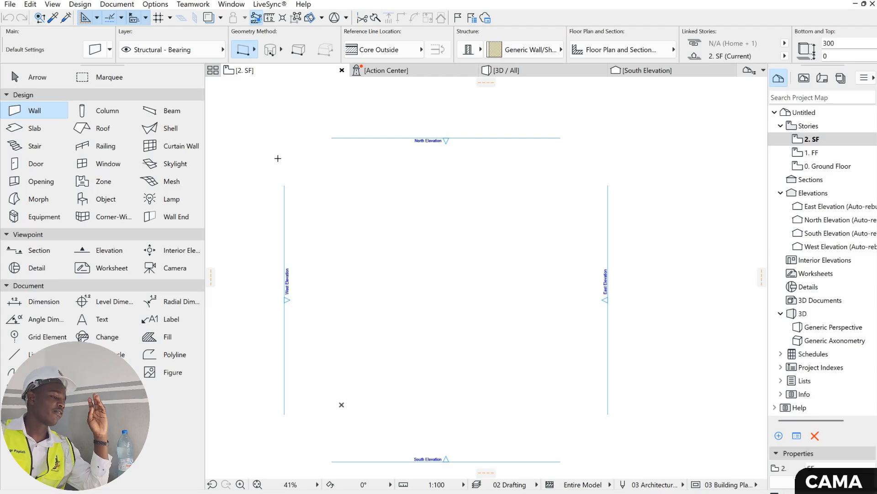
- Open the default wall settings and set a basic GENERIC - STRUCTURAL wall with a thickness of 15 cm
double_click(42, 109)
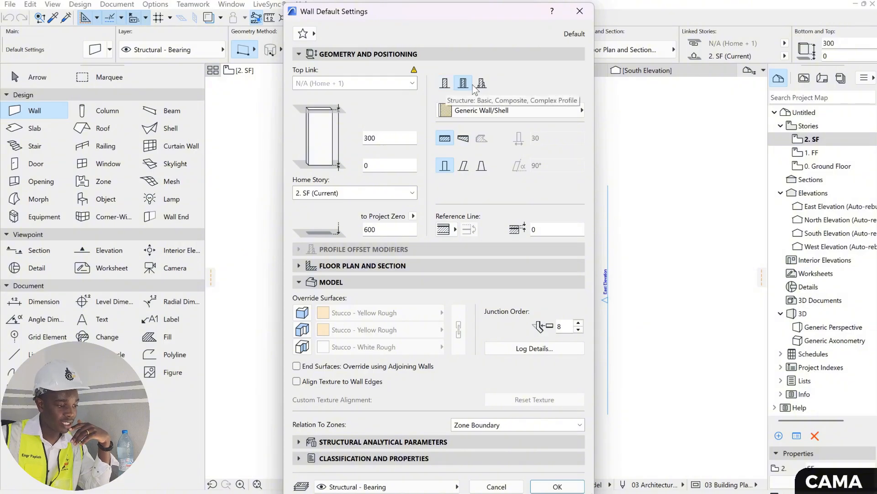
left_click(446, 86)
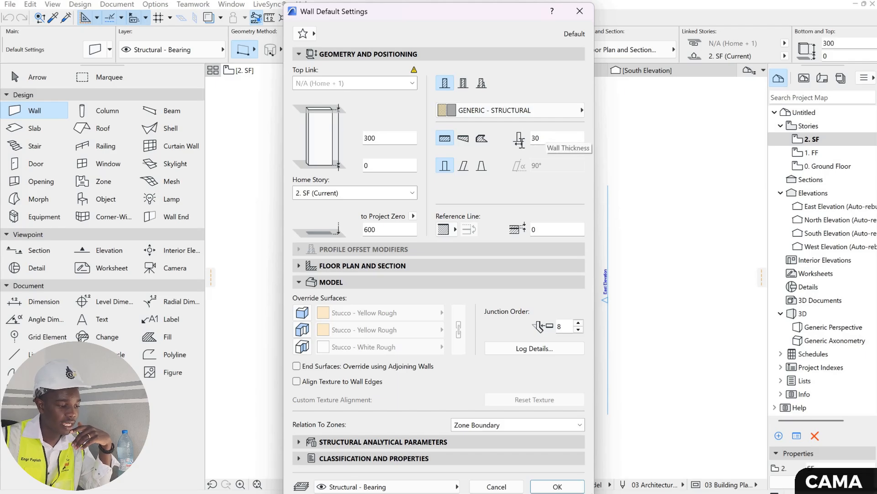
left_click(518, 144)
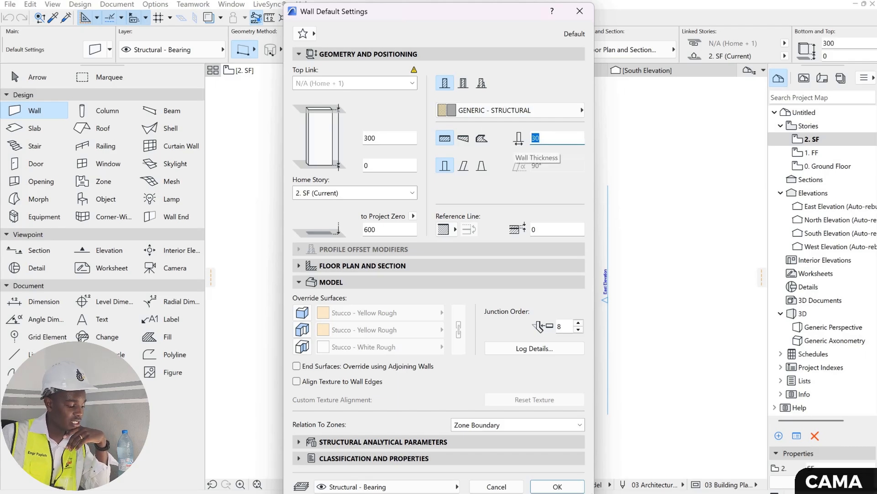
type("15")
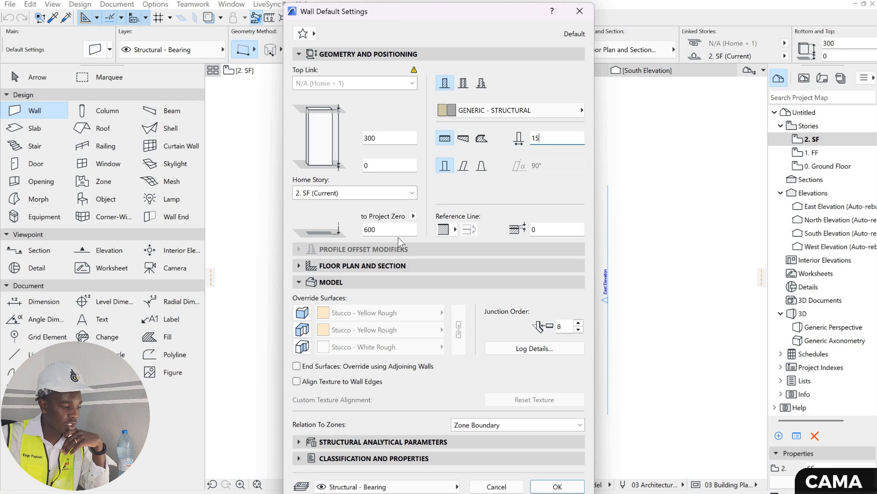
- Set the default wall's home story to 0. Ground Floor
left_click(365, 229)
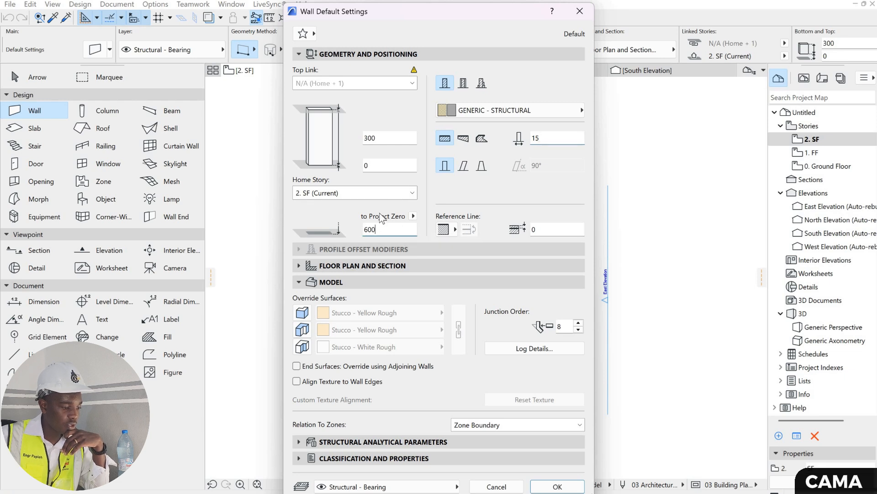
left_click(412, 193)
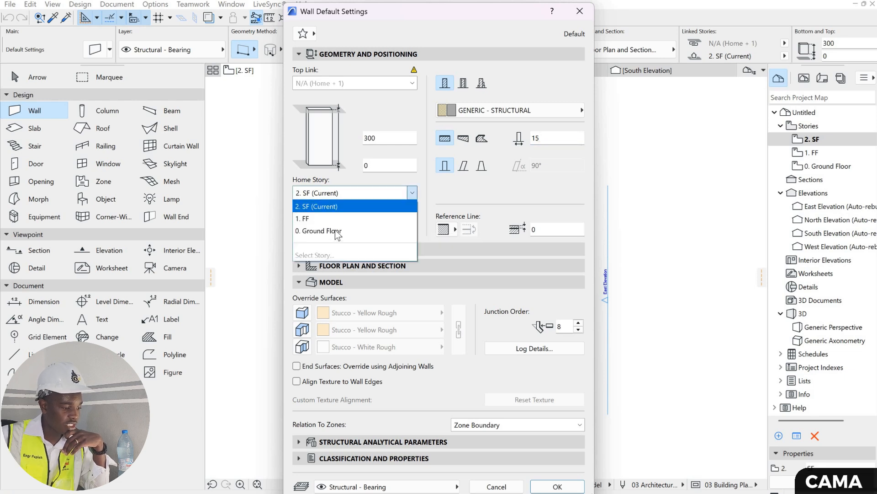
left_click(365, 230)
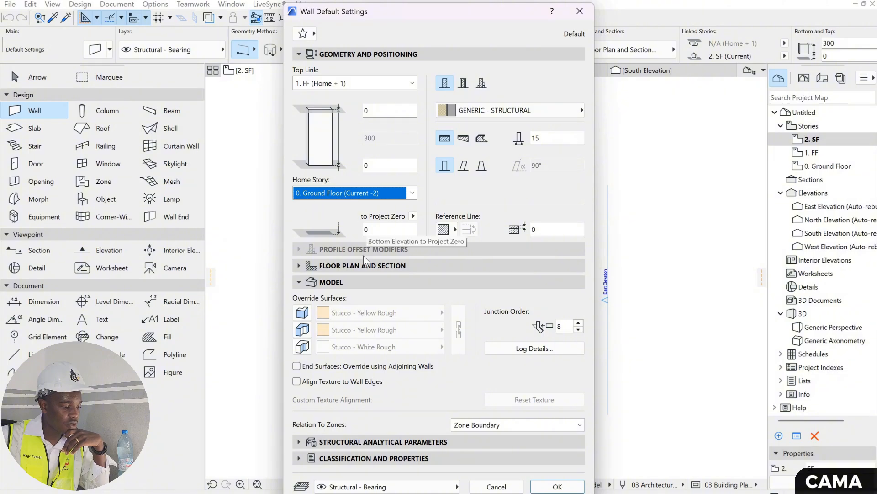
- Review the default wall's Floor Plan and Section and Model settings, including the surface overrides, and apply the wall defaults
left_click(345, 266)
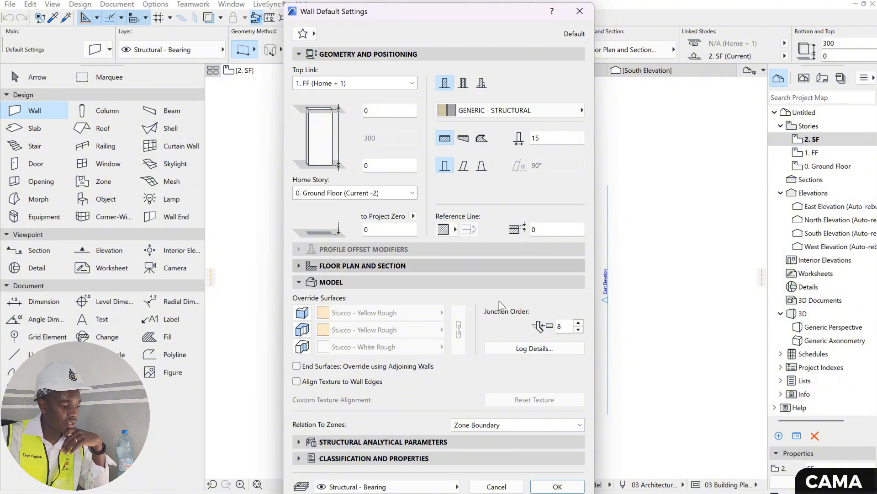
scroll(484, 310, "down", 3)
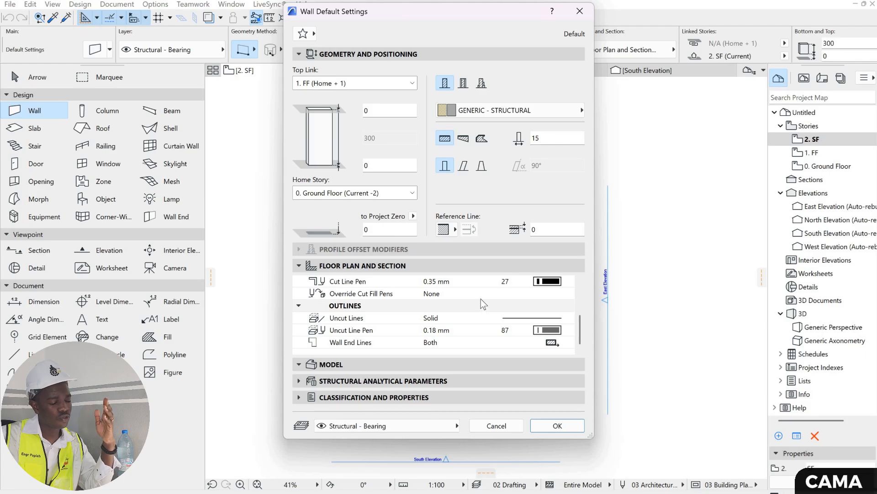
left_click(337, 363)
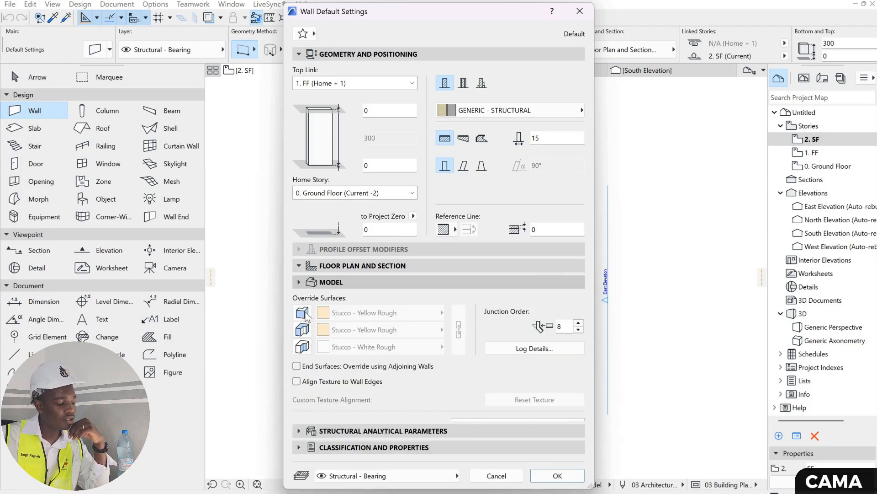
left_click(304, 331)
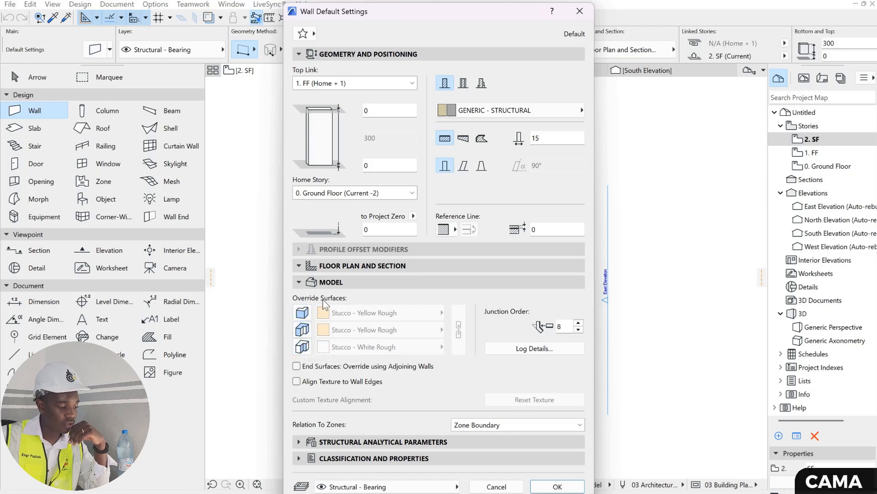
left_click(302, 316)
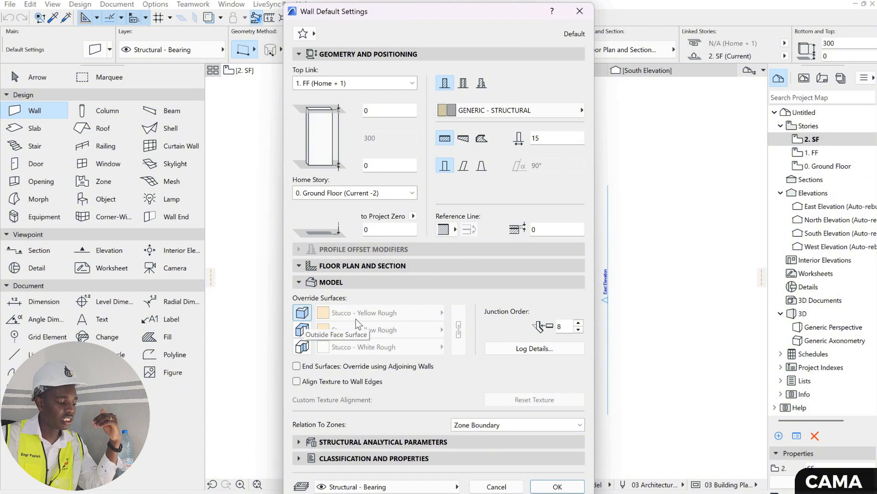
left_click(557, 487)
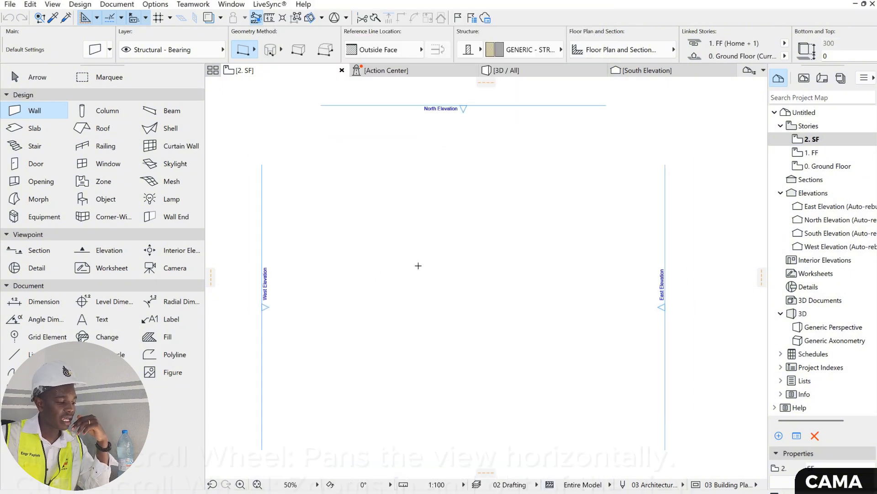
- Draw a short horizontal wall on the floor plan with the reference line at Inside Face, and accept its placement on another story
scroll(411, 263, "up", 3, "ctrl")
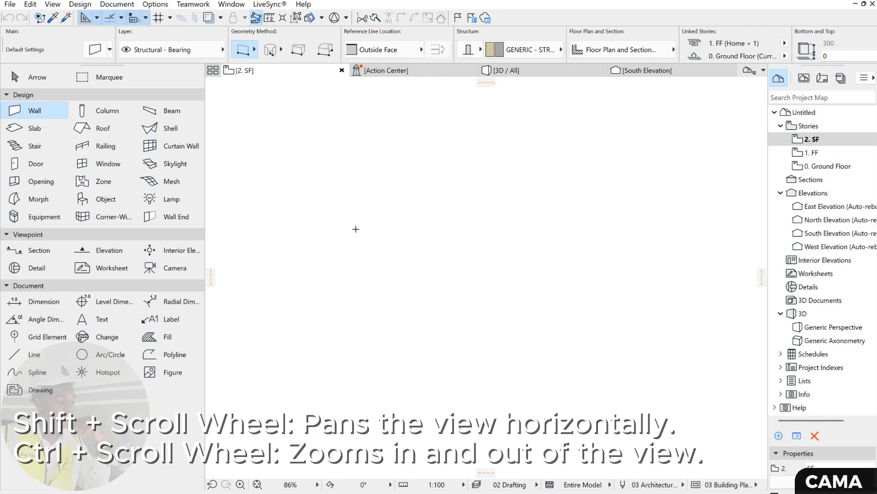
left_click(335, 223)
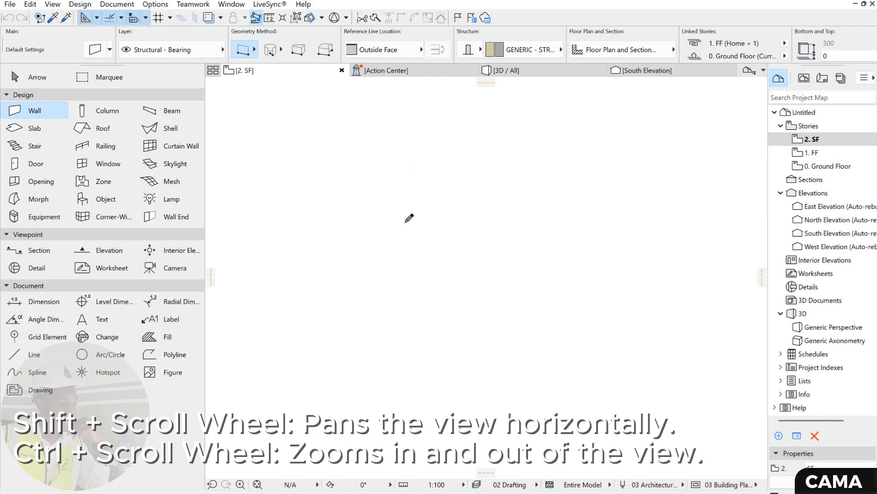
scroll(523, 227, "up", 6, "ctrl")
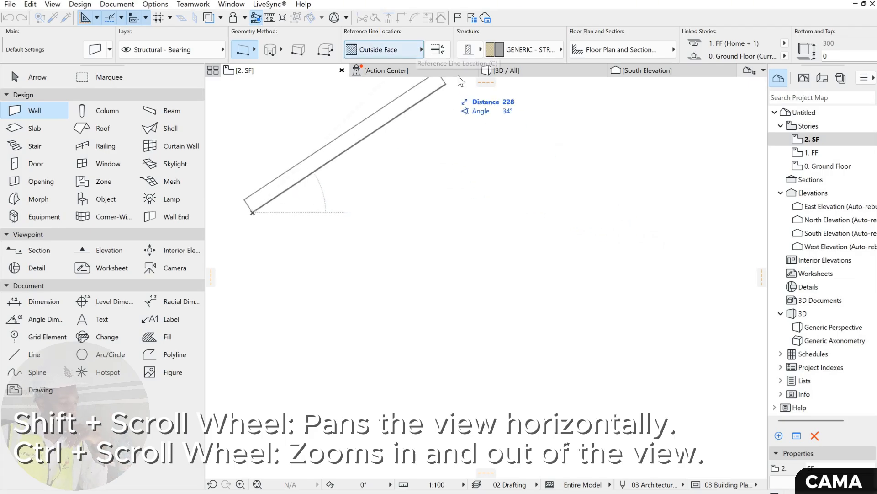
left_click(421, 49)
left_click(458, 80)
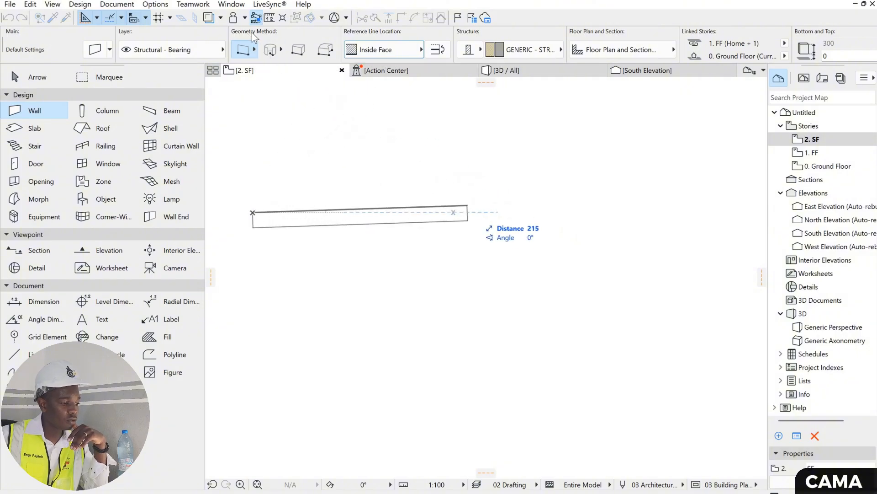
left_click(454, 213)
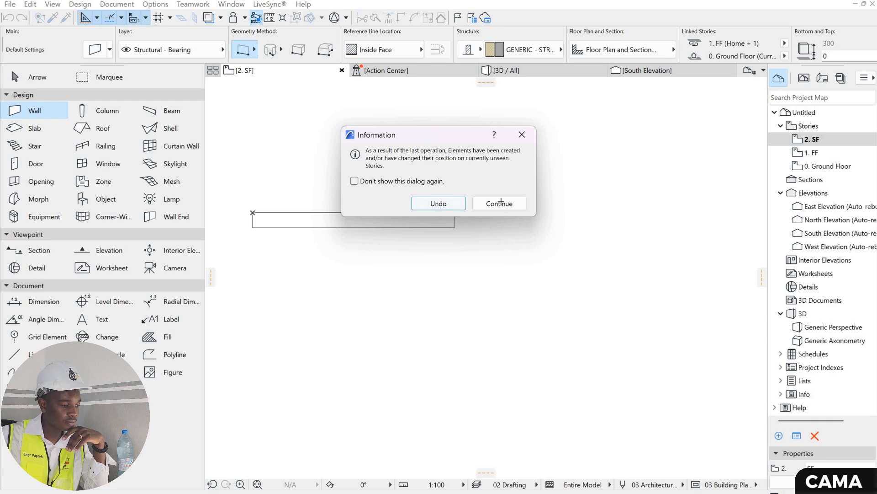
key("Return")
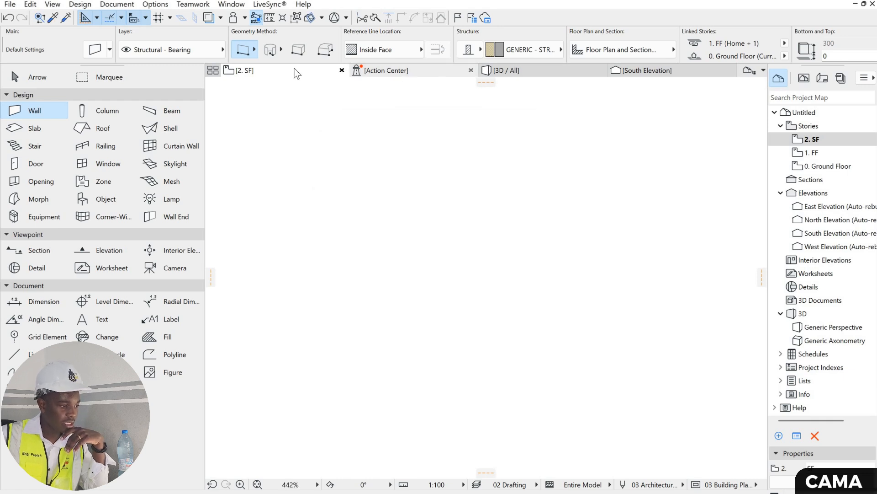
- Open the Ground Floor plan and set the wall geometry method to Chained
right_click(295, 71)
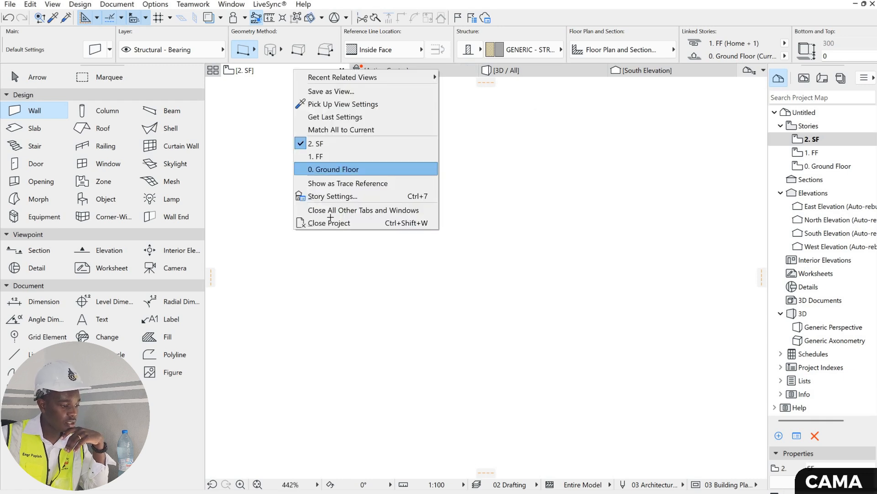
left_click(328, 168)
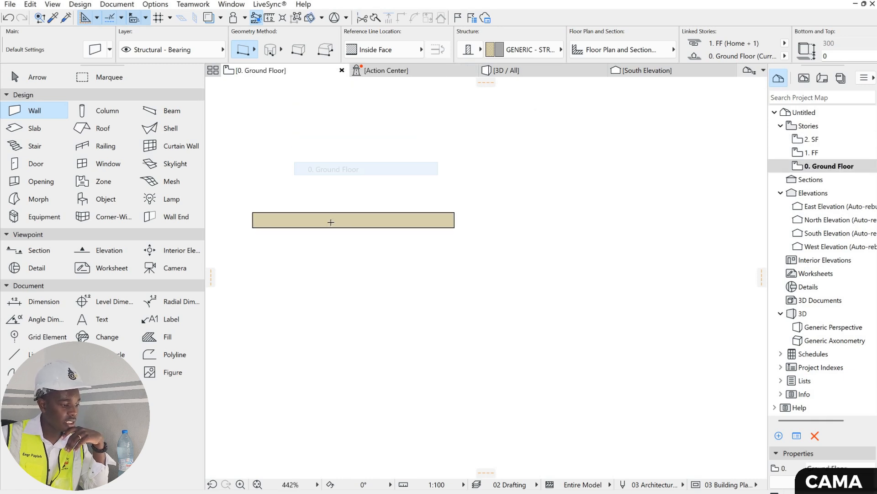
right_click(253, 50)
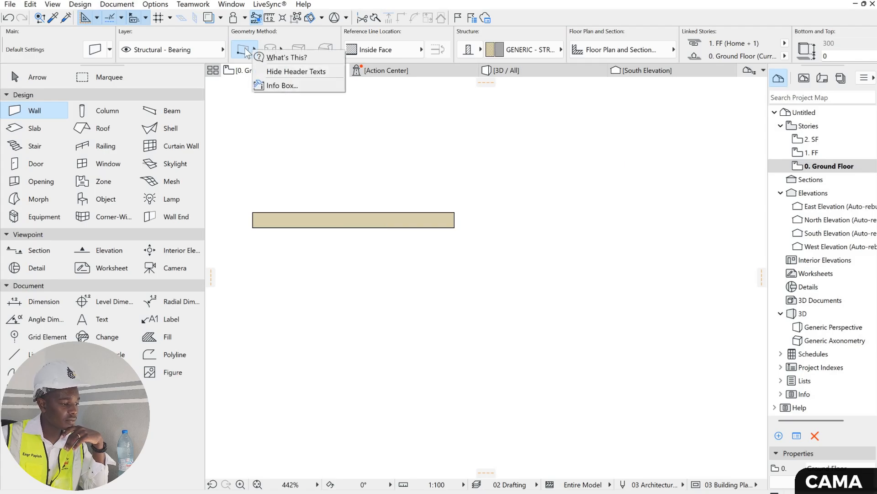
left_click(254, 51)
left_click(259, 49)
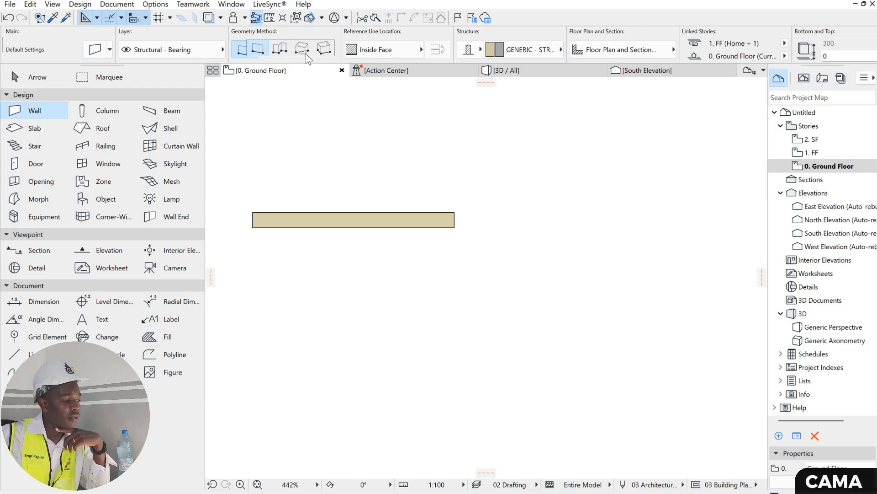
left_click(280, 49)
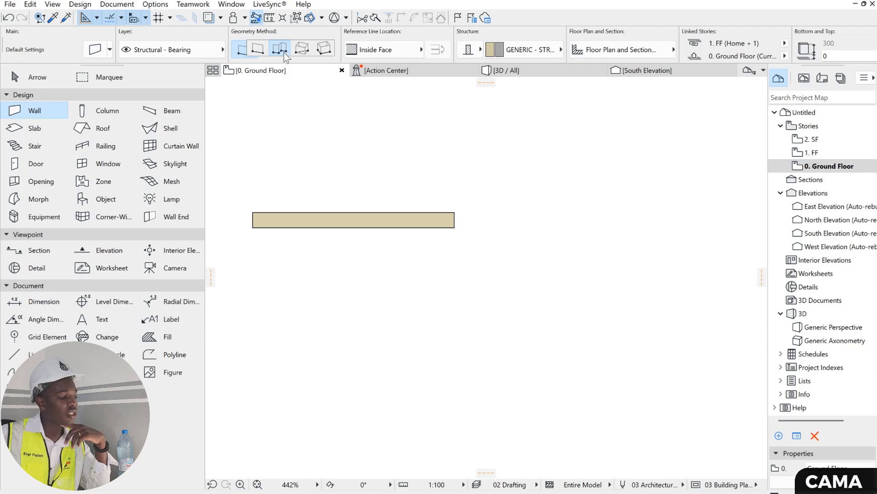
left_click(284, 53)
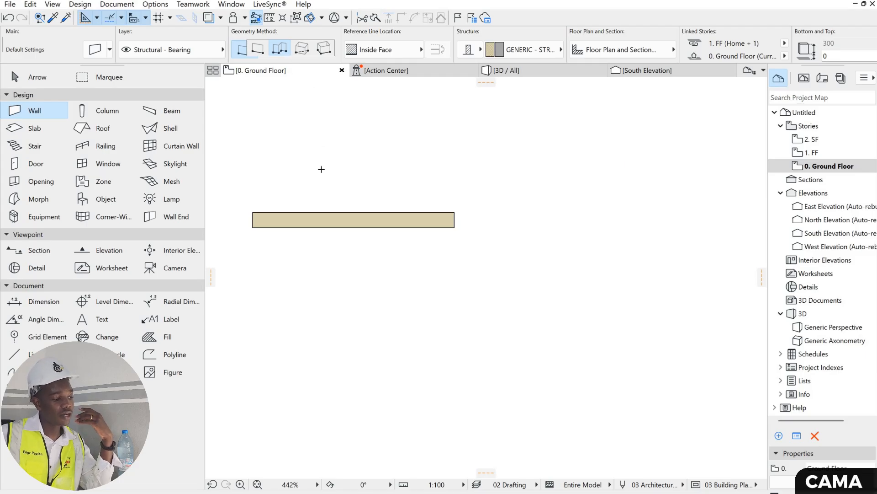
- Draw a closed four-sided enclosure of chained walls to the right of the short horizontal wall
scroll(423, 185, "down", 3)
left_click(421, 175)
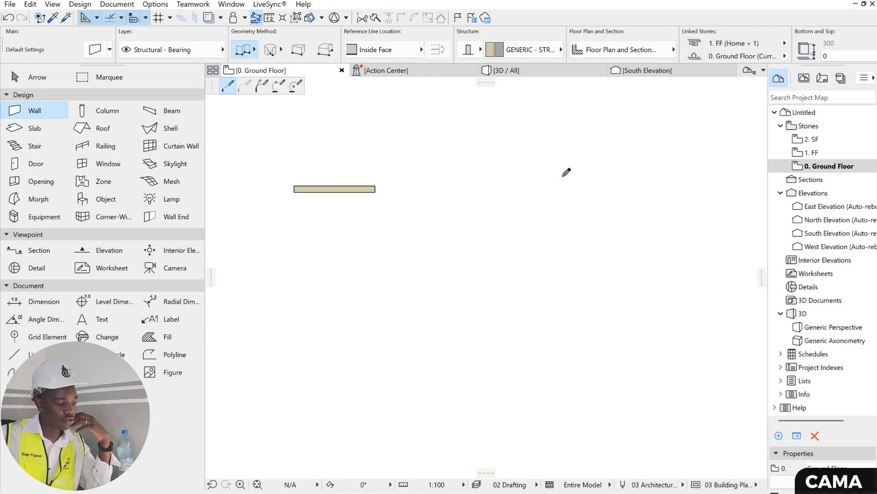
left_click(562, 175)
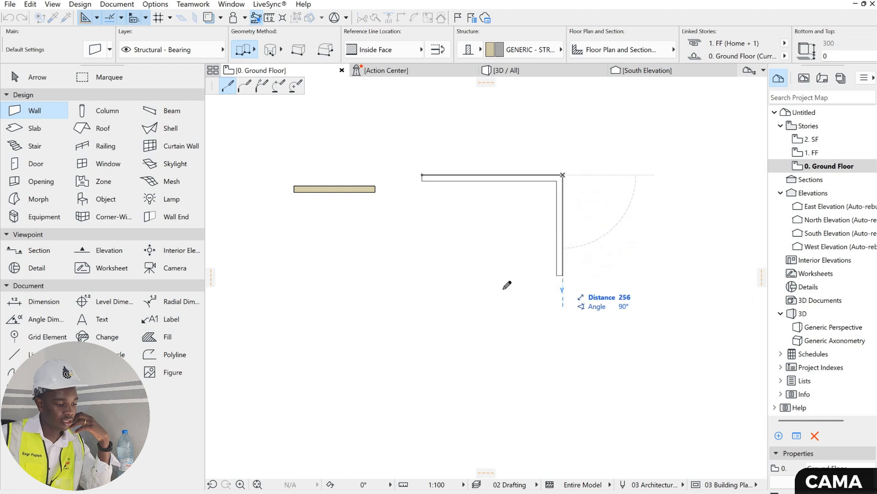
left_click(558, 289)
left_click(422, 289)
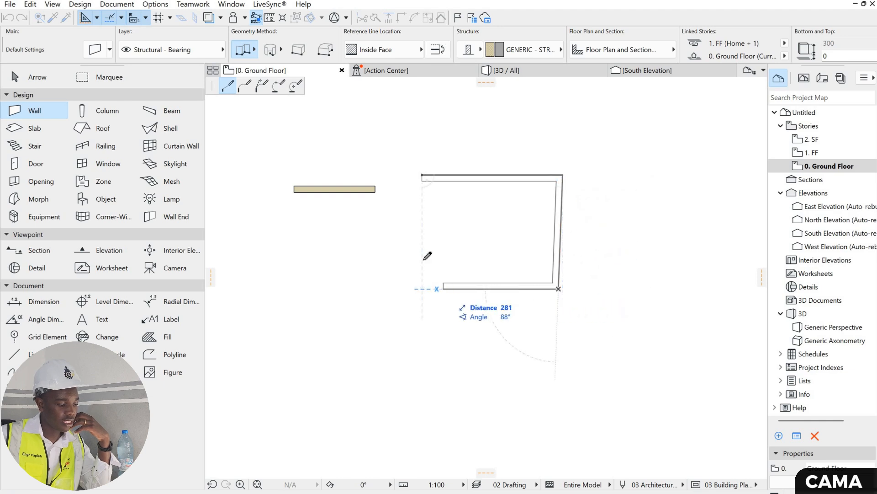
left_click(421, 175)
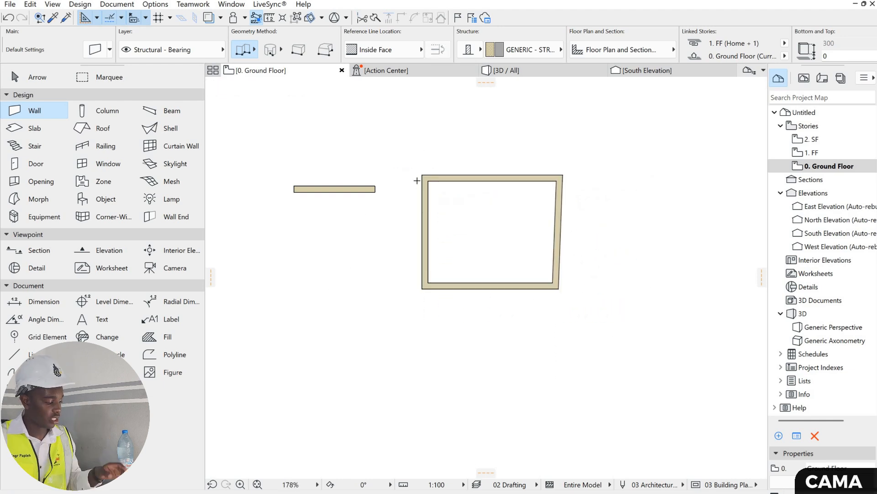
- Draw a horizontal wall about 415 cm long across the enclosure, extending past both side walls, and leave the Wall tool
left_click(408, 220)
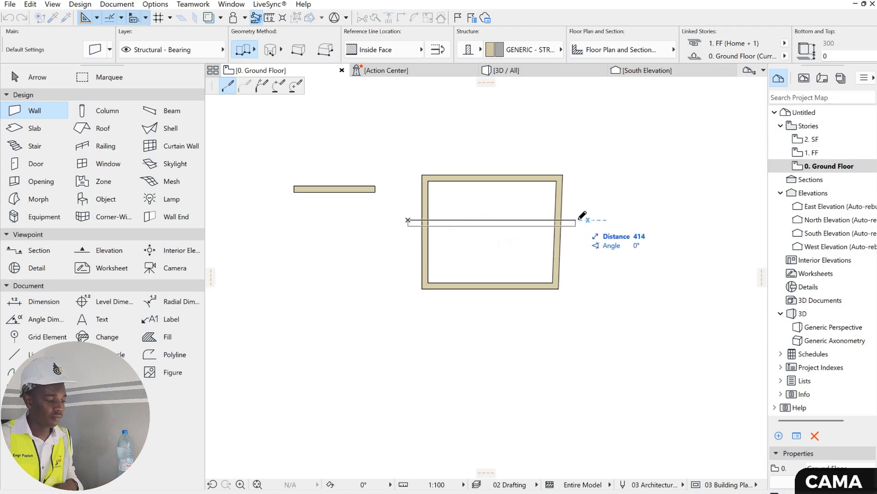
double_click(577, 220)
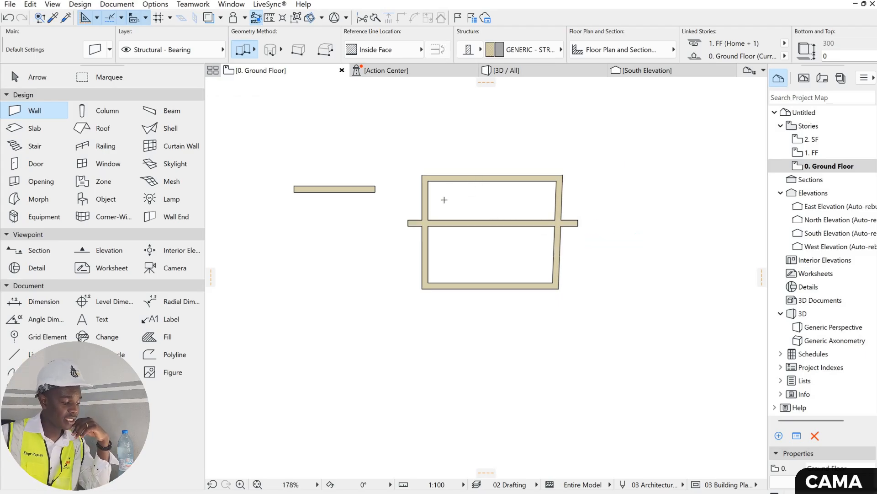
key("Escape")
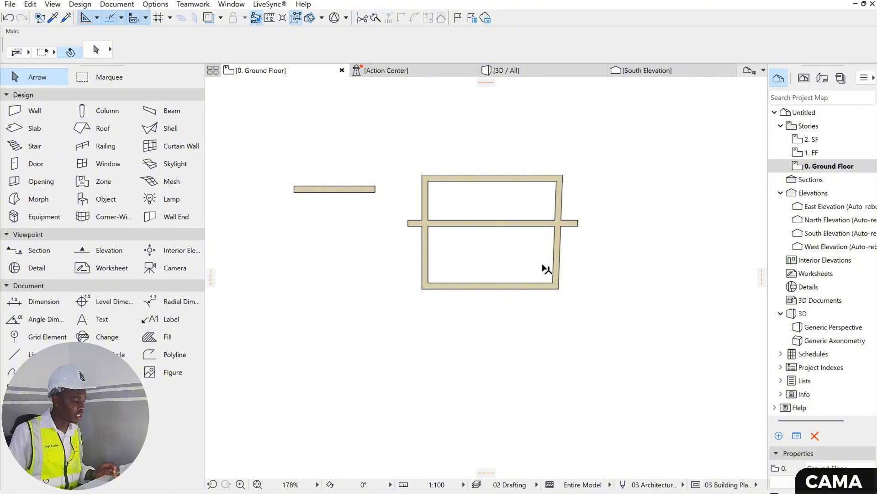
- Trim the crossing wall's projecting ends back to the enclosure's side walls and select the remaining wall
left_click(575, 223)
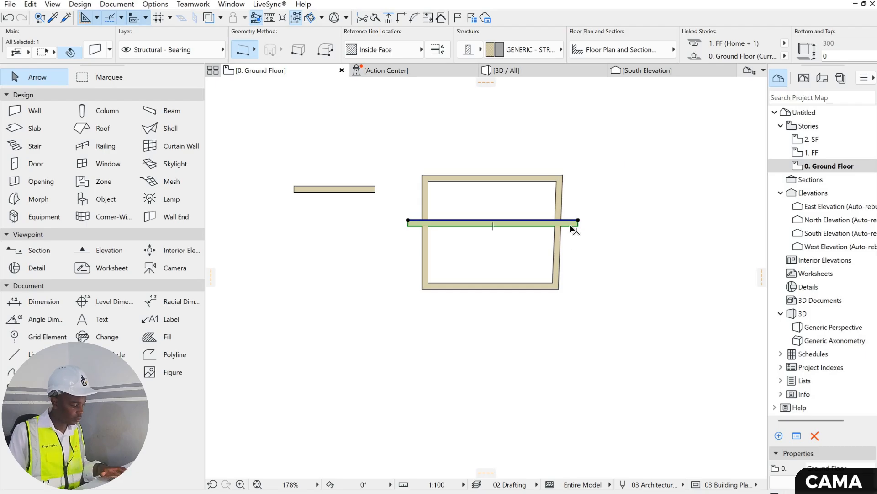
key("Escape")
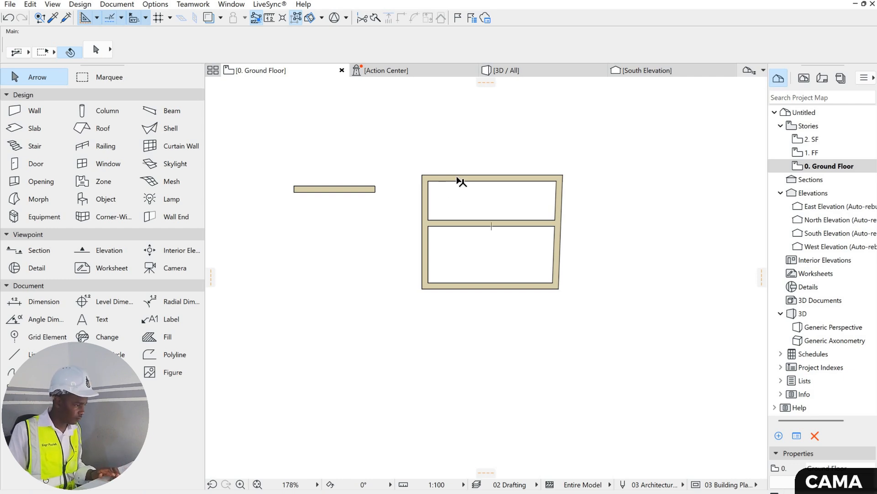
left_click(498, 224)
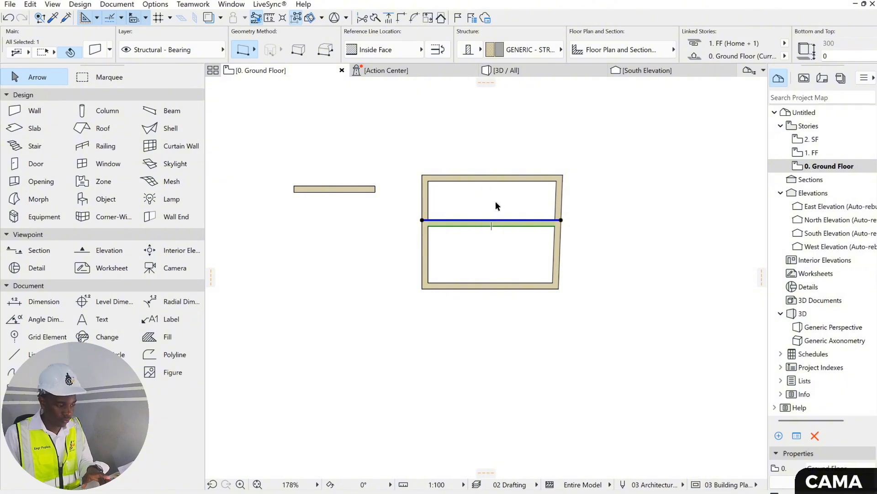
- Delete the crossing wall and replace it with a copy of the enclosure's upper wall placed 100 cm lower
key("Delete")
left_click(496, 178)
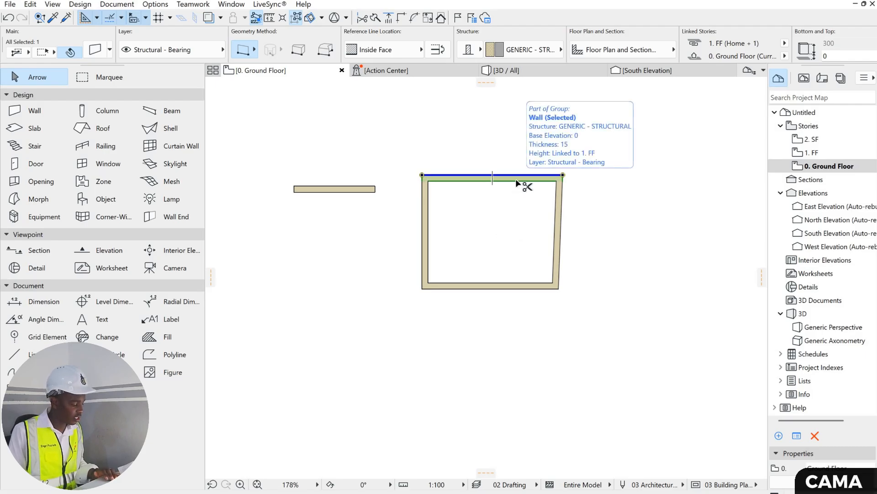
key("ctrl+shift+d")
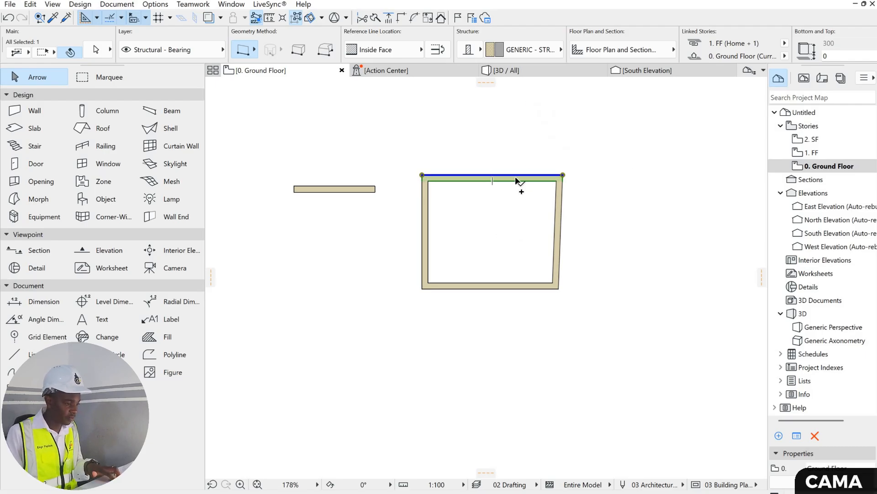
left_click(516, 178)
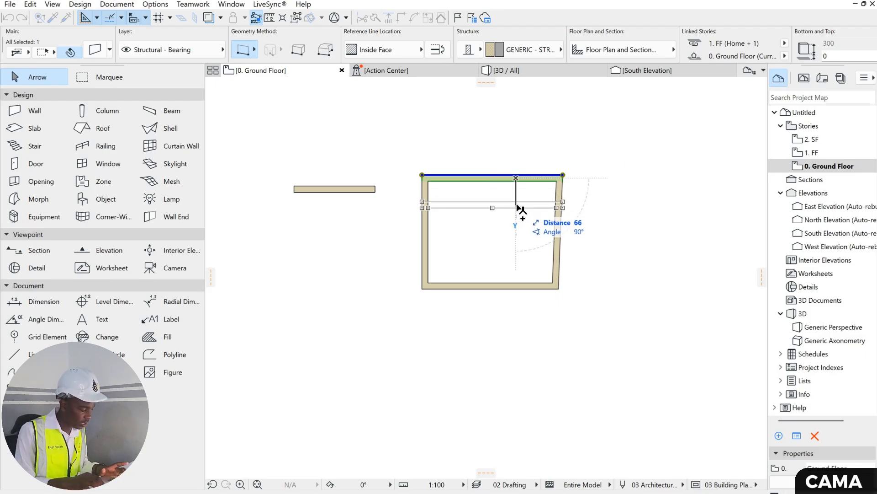
type("100")
key("Return")
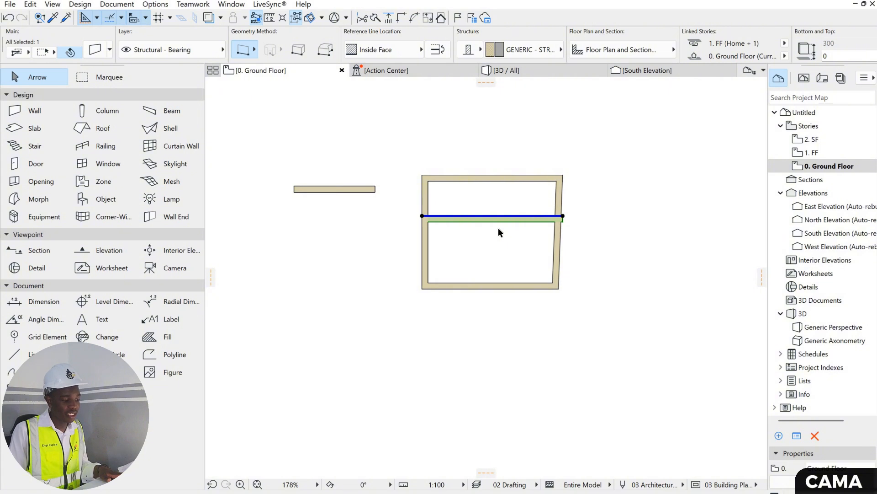
key("Escape")
- Dimension the spacing and thicknesses of the enclosure's upper wall and the copied wall, placing the dimension chain between them
left_click(44, 301)
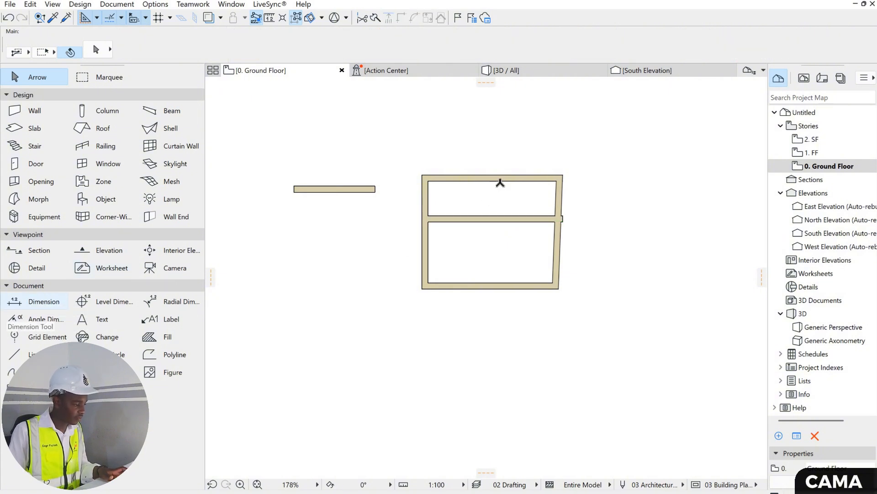
right_click(485, 204)
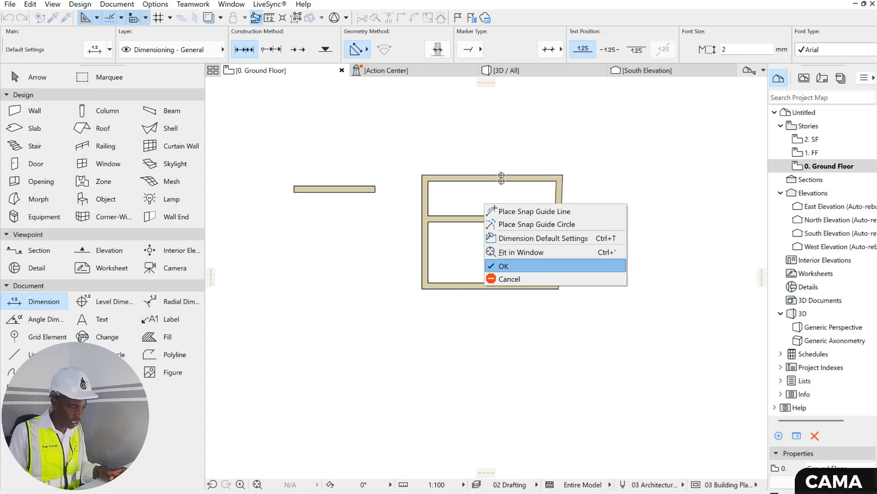
left_click(503, 266)
left_click(485, 219)
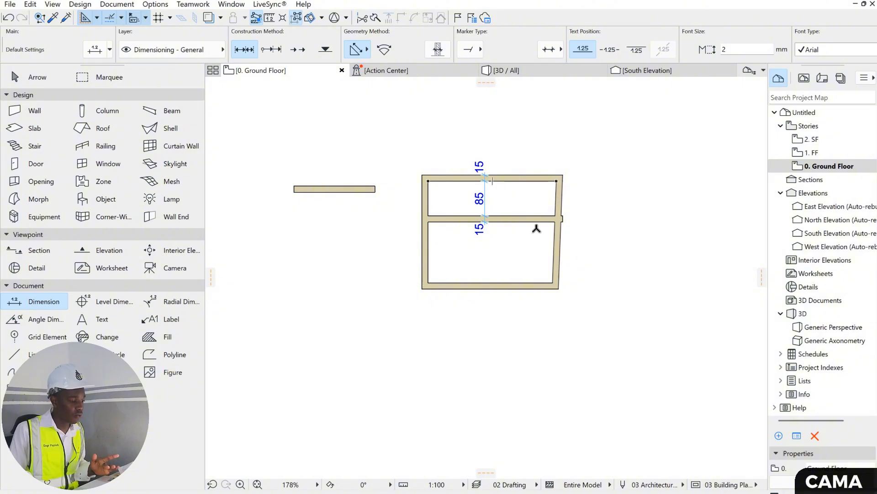
key("Escape")
mouse_move(589, 325)
left_mouse_down()
mouse_move(573, 202)
mouse_move(377, 121)
mouse_move(287, 117)
left_mouse_up()
left_click_drag(447, 142, 496, 153)
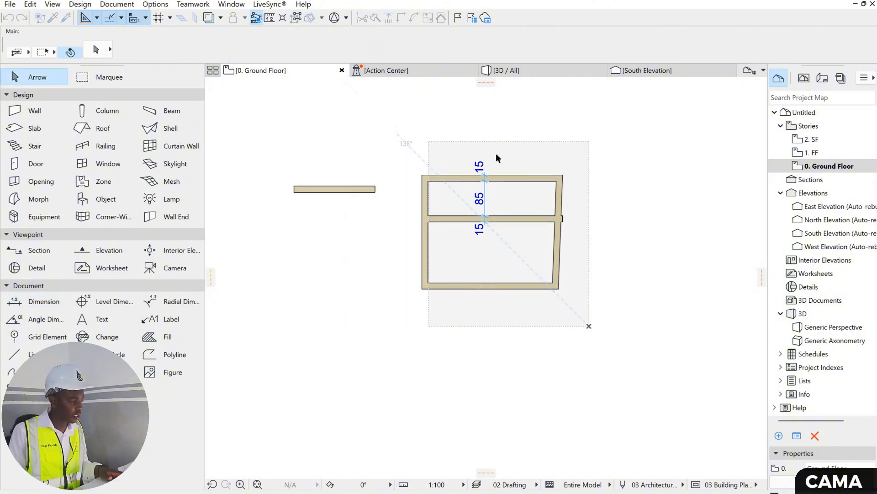
- In the column default settings, unlink the two core dimensions and set them to 25 and 20 cm
double_click(110, 111)
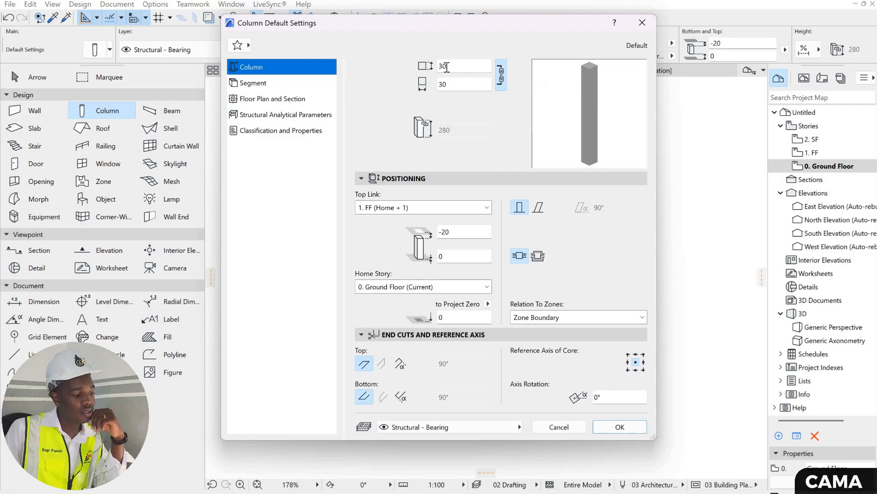
left_click(430, 67)
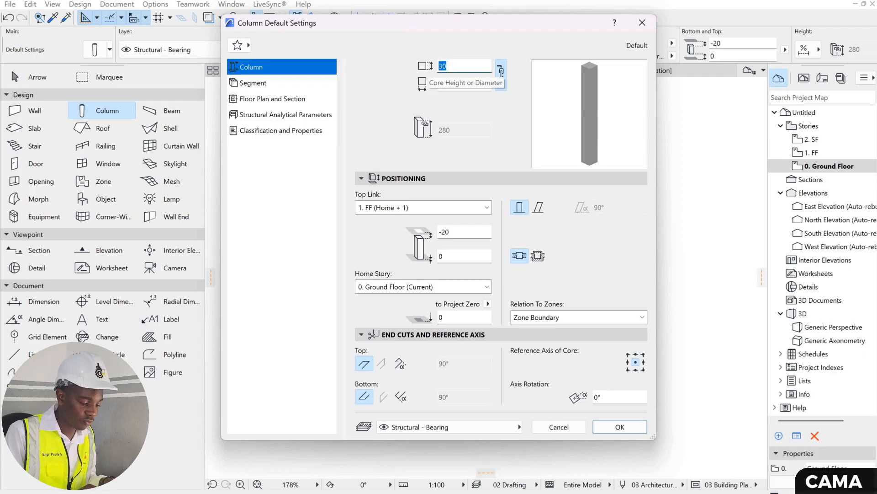
left_click(501, 71)
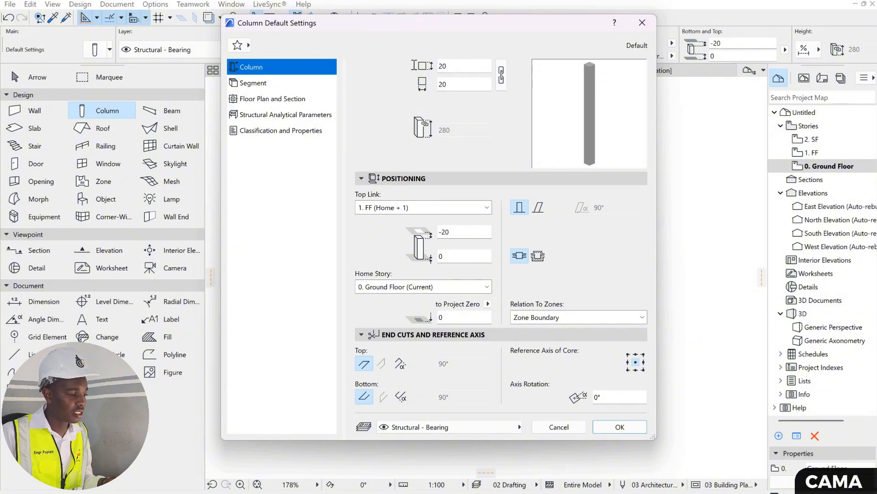
key("Tab")
type("2")
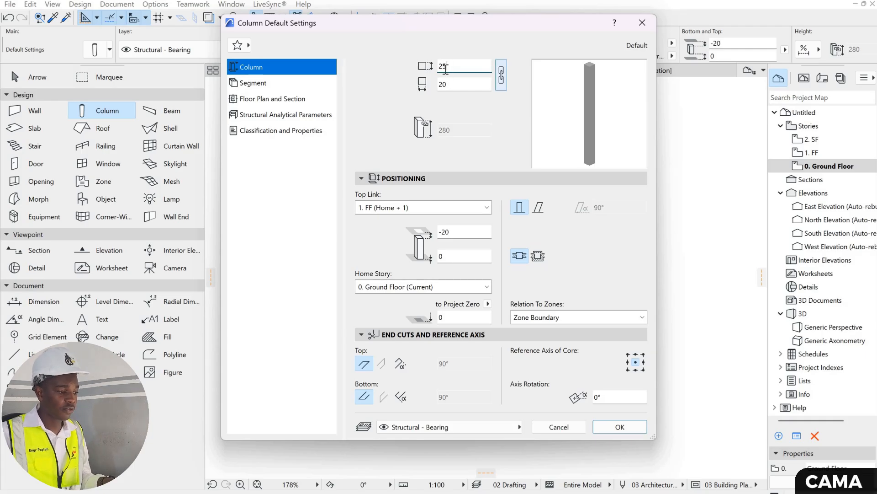
left_click(502, 75)
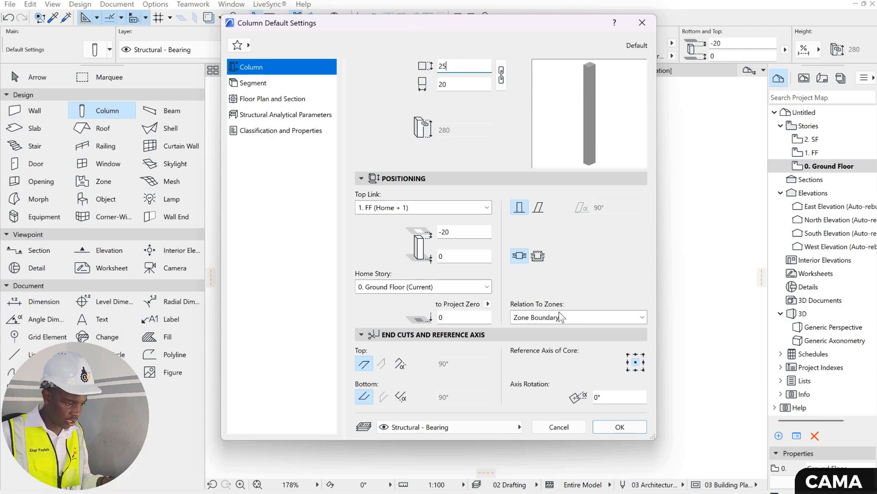
- Switch the default column to multi-segment, view its floor plan and section settings, and accept the defaults
left_click(279, 86)
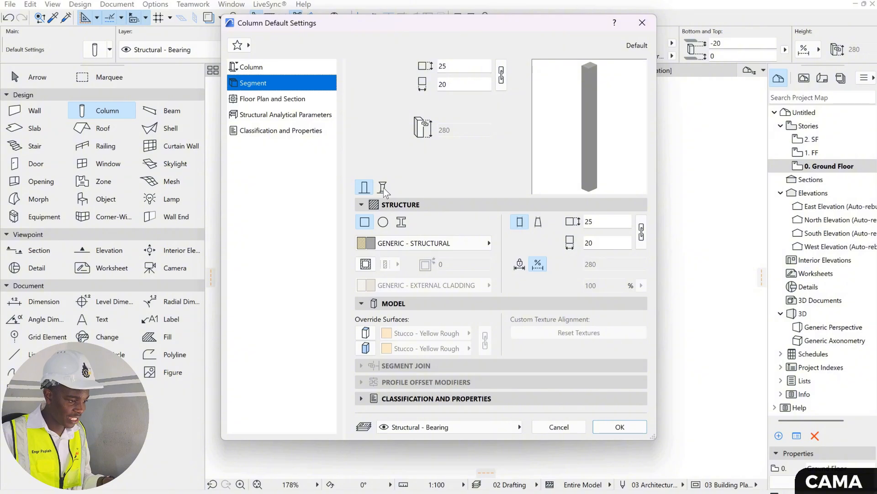
left_click(383, 187)
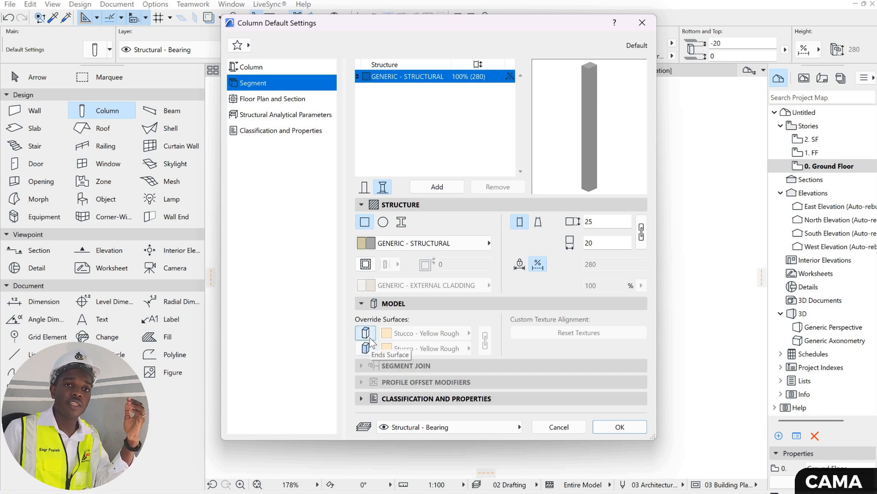
left_click(283, 102)
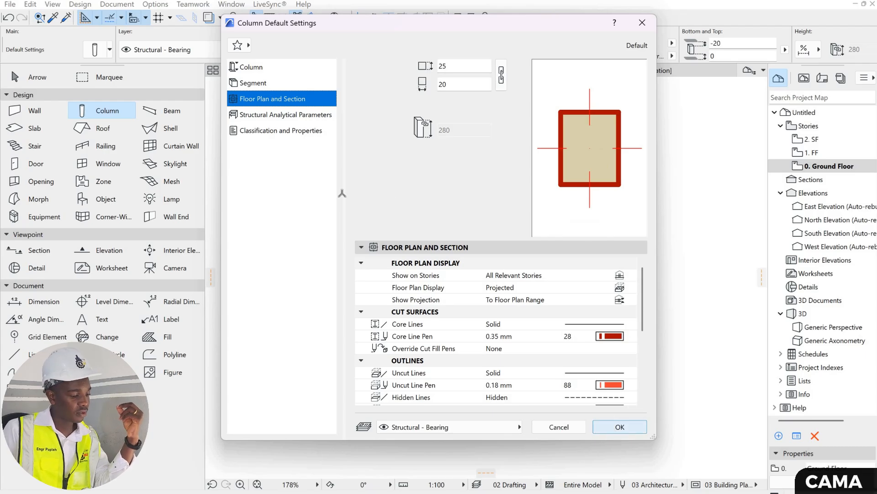
left_click(619, 427)
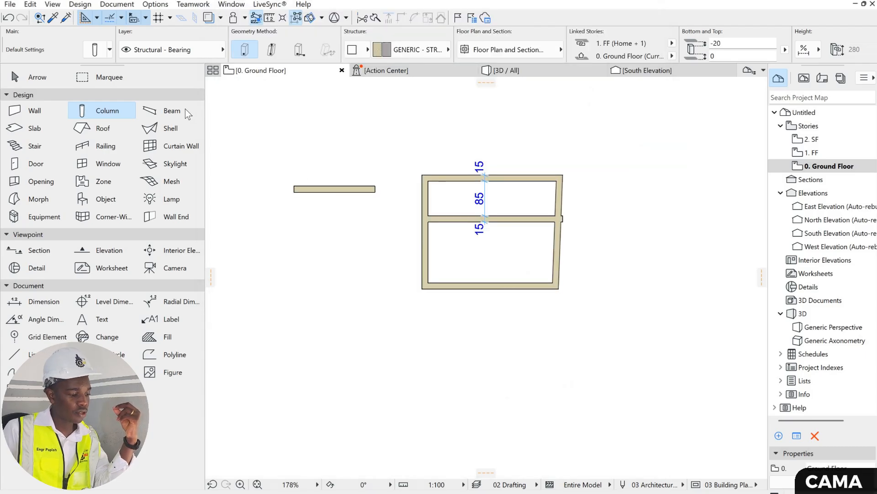
- Switch the default beam to multi-segment, accept the settings and leave the Beam tool
double_click(156, 112)
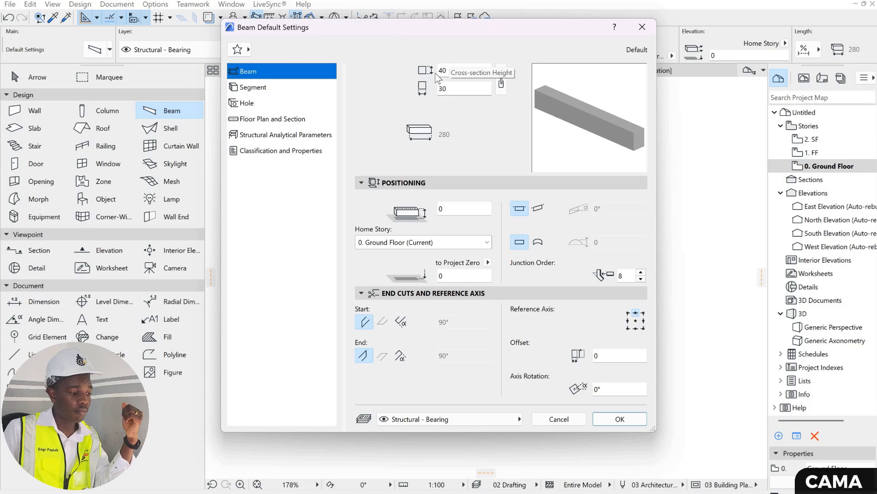
left_click(273, 87)
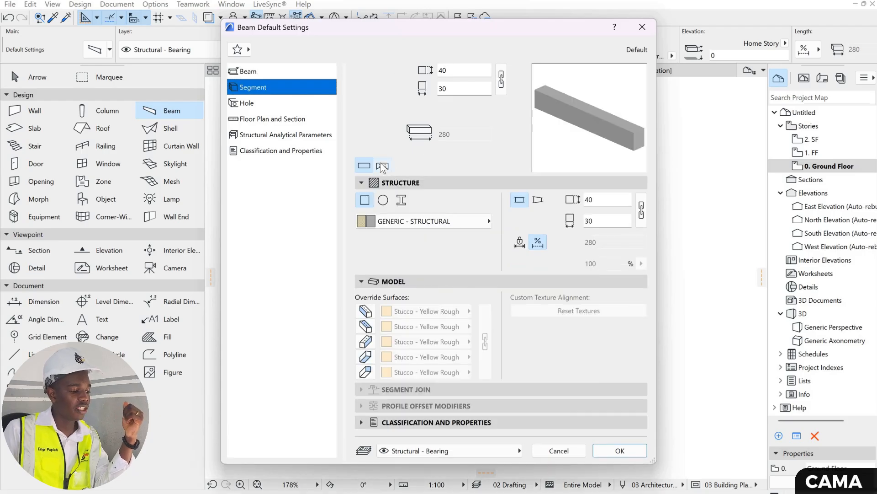
left_click(382, 166)
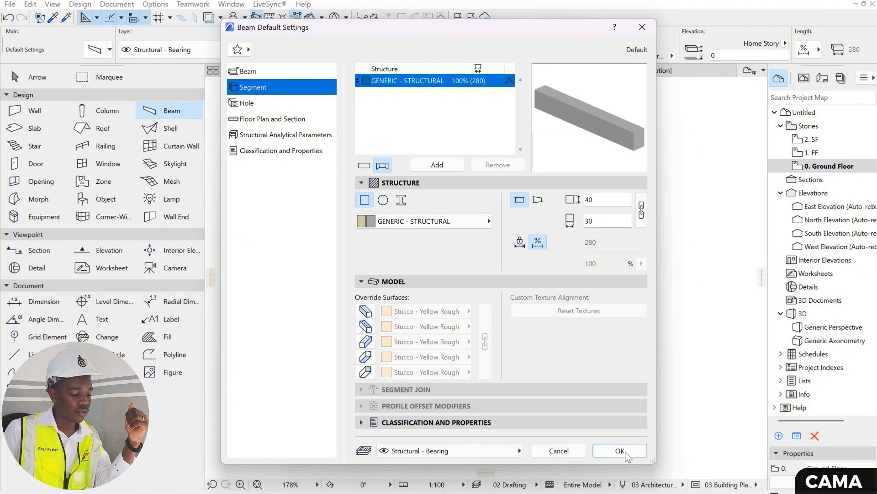
key("Return")
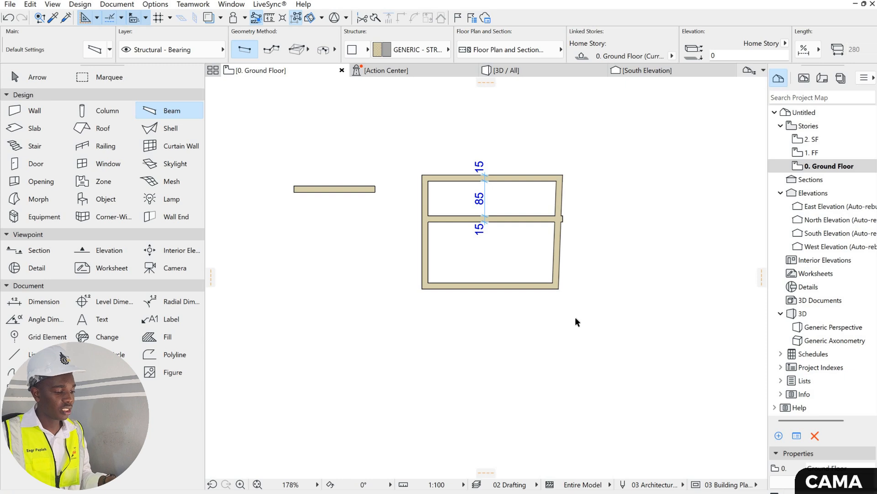
key("Escape")
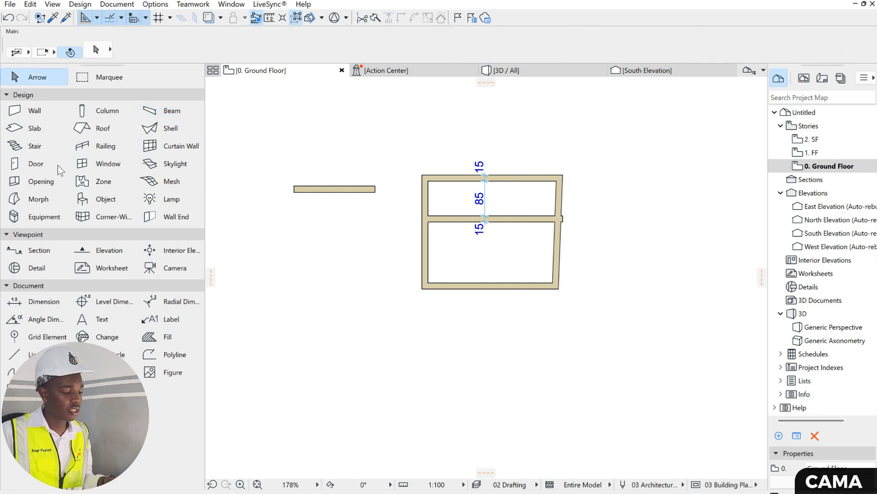
- In the slab default settings, choose the basic structure and set the slab thickness to 20 cm
double_click(57, 129)
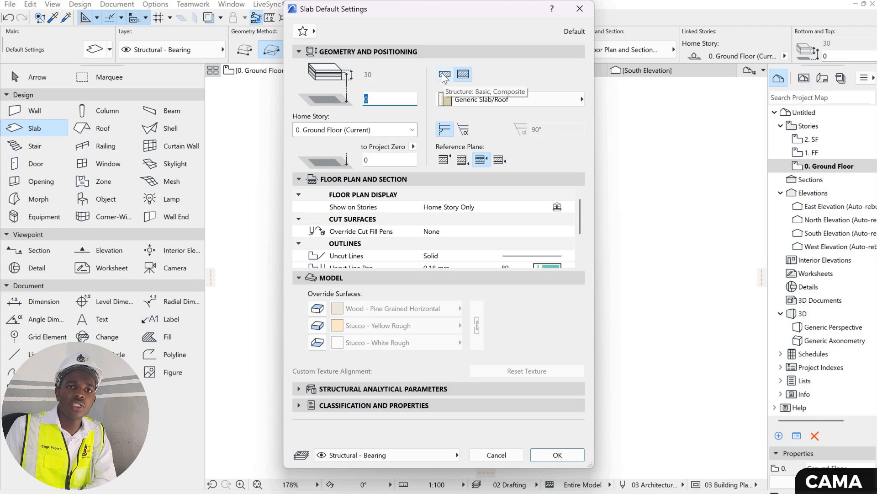
left_click(442, 73)
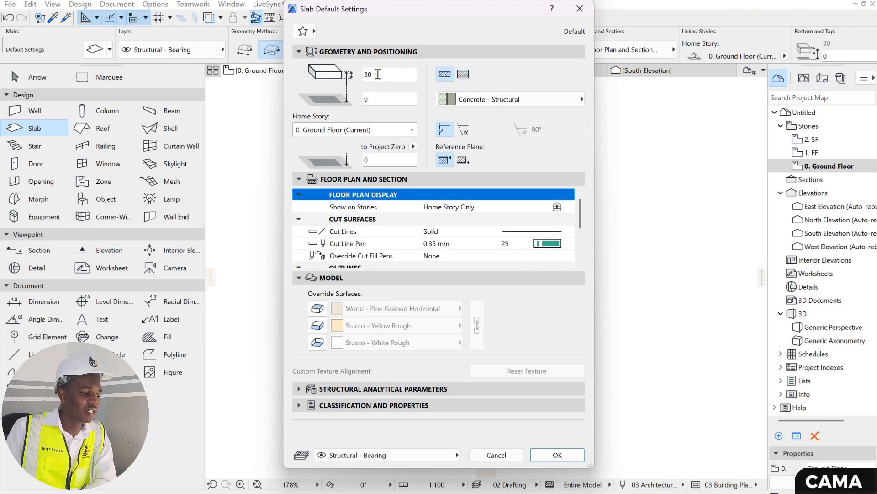
left_click(356, 73)
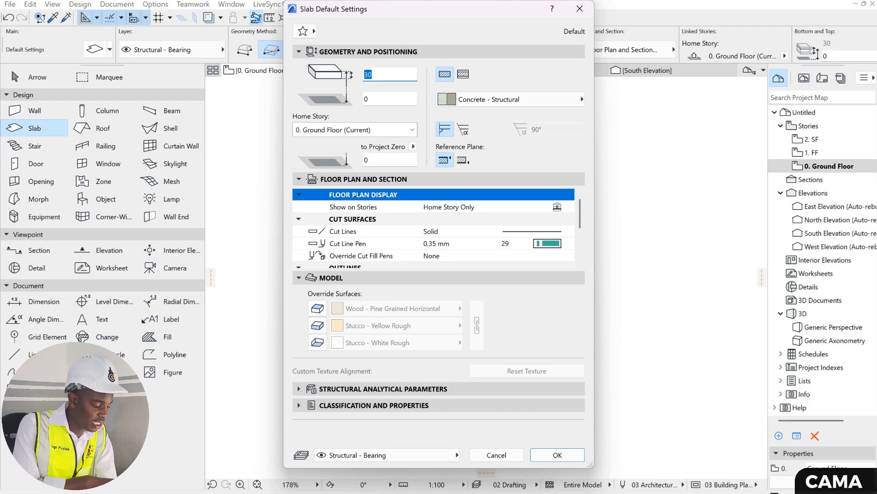
type("2")
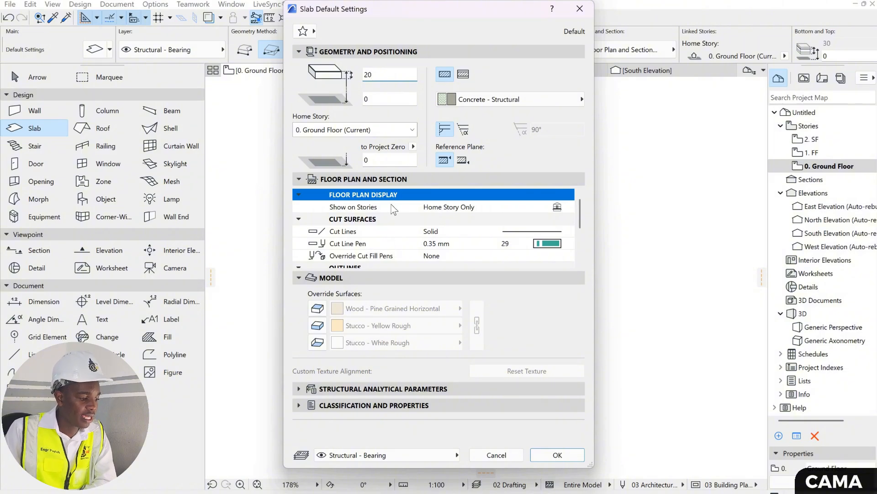
- Enable cover fills for the default slab, choose the Grid 5x5 Diagonal fill and accept the settings
scroll(452, 243, "down", 3)
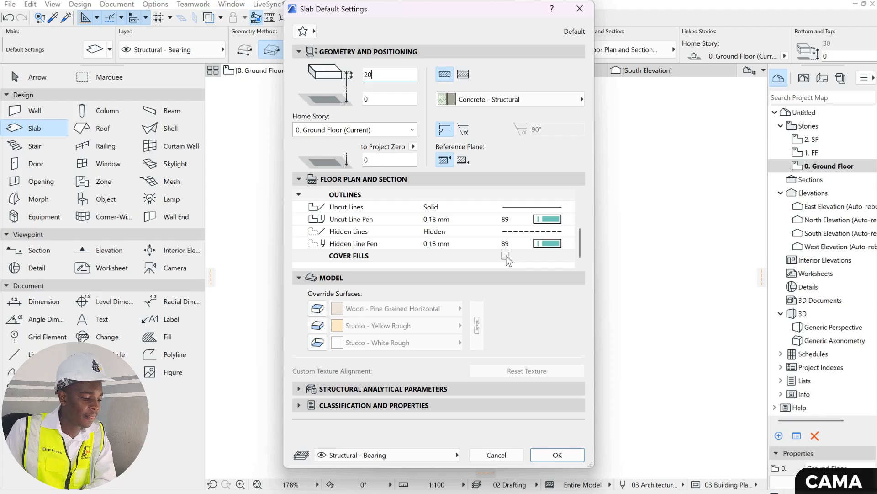
left_click(506, 256)
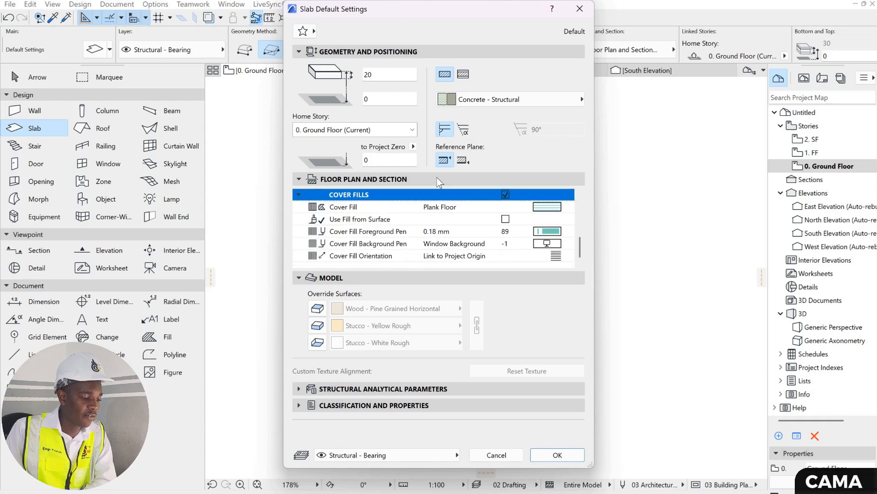
left_click(439, 206)
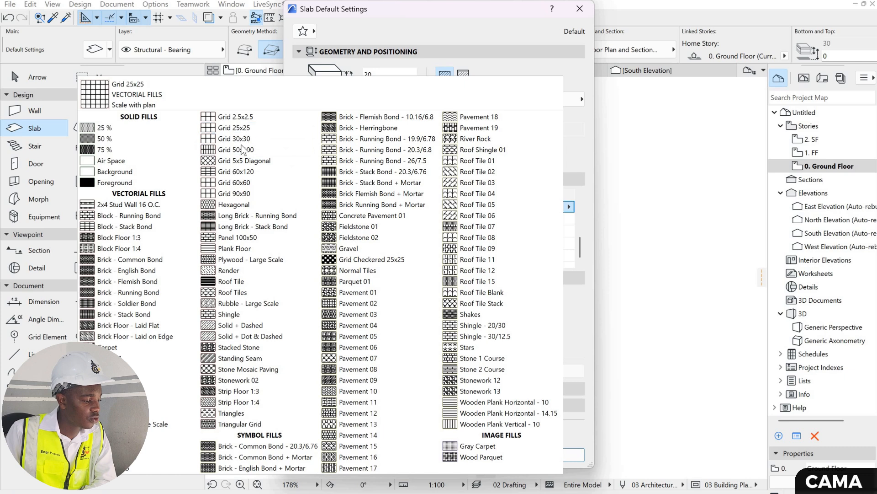
left_click(240, 162)
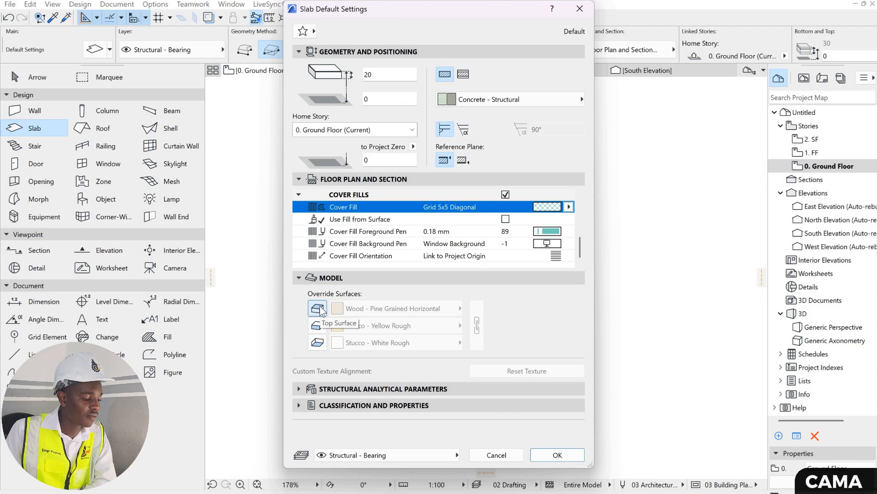
left_click(320, 309)
left_click(319, 309)
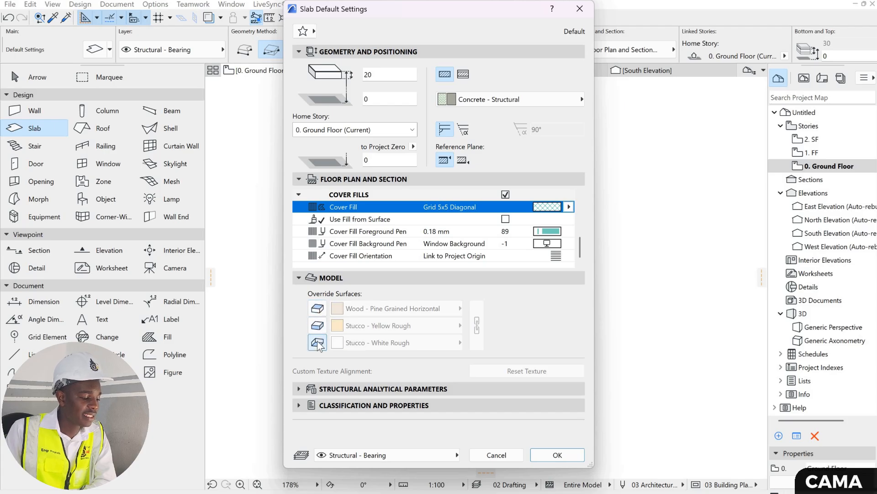
left_click(557, 454)
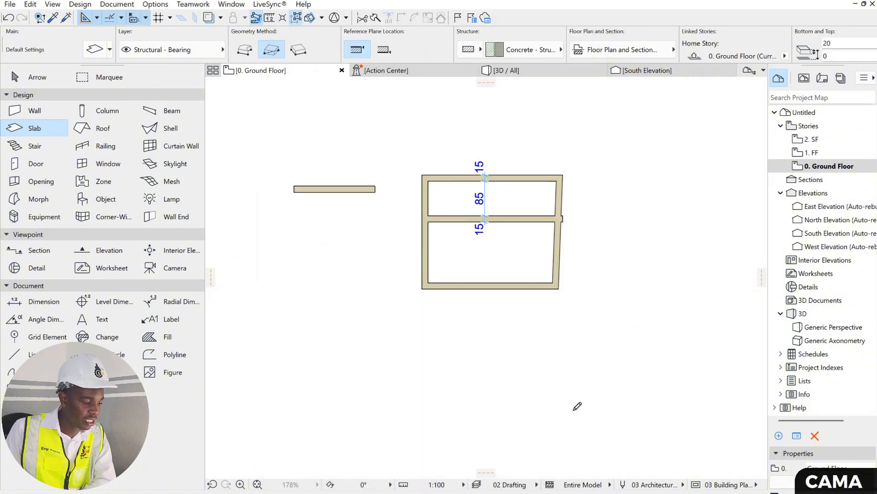
- Draw a rectangular slab about 200 cm deep below the walled enclosure and inspect its fill pattern up close
left_click(389, 329)
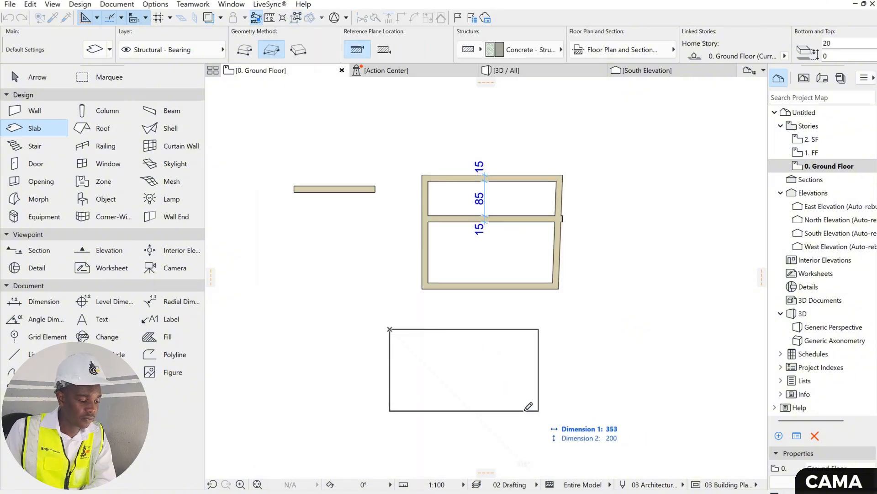
left_click(525, 409)
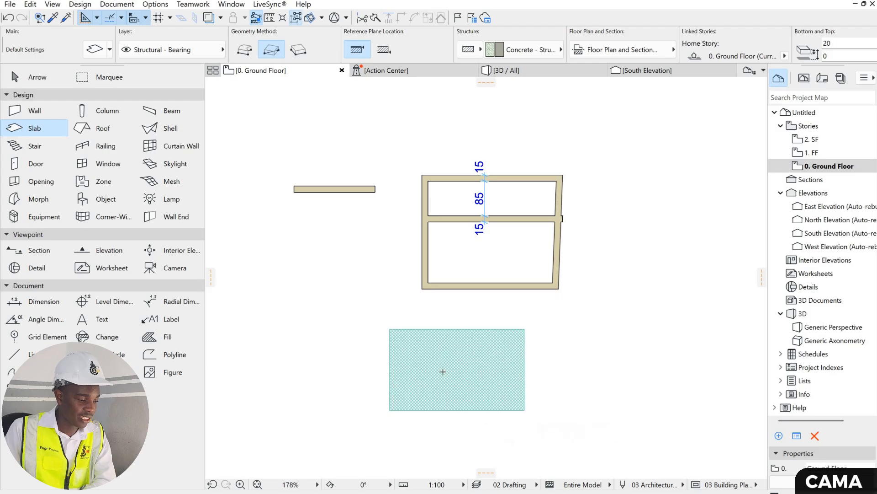
scroll(443, 297, "up", 3)
scroll(440, 279, "up", 2)
scroll(454, 261, "down", 3)
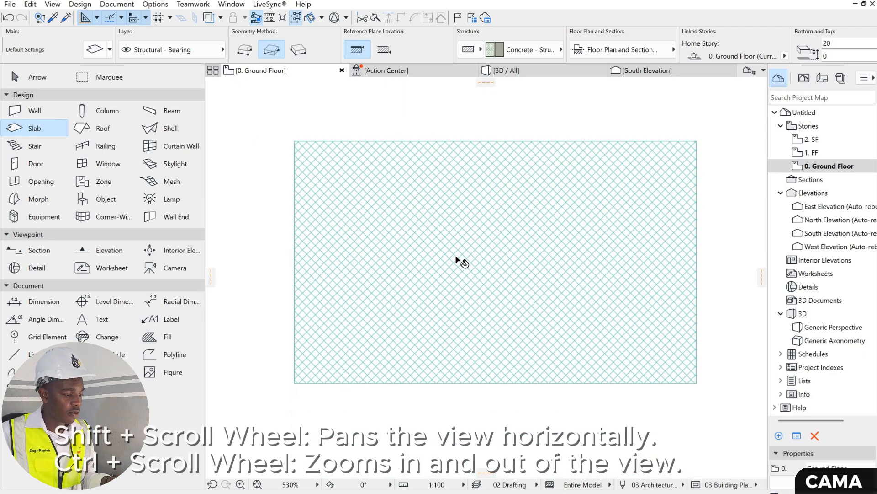
- Turn off the cover fills of the drawn rectangular slab in its selection settings and accept them
key("Escape")
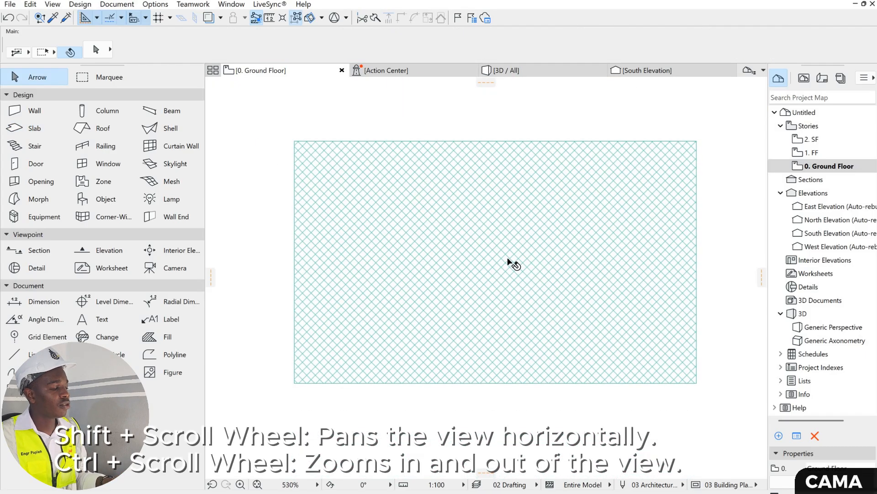
left_click(358, 212)
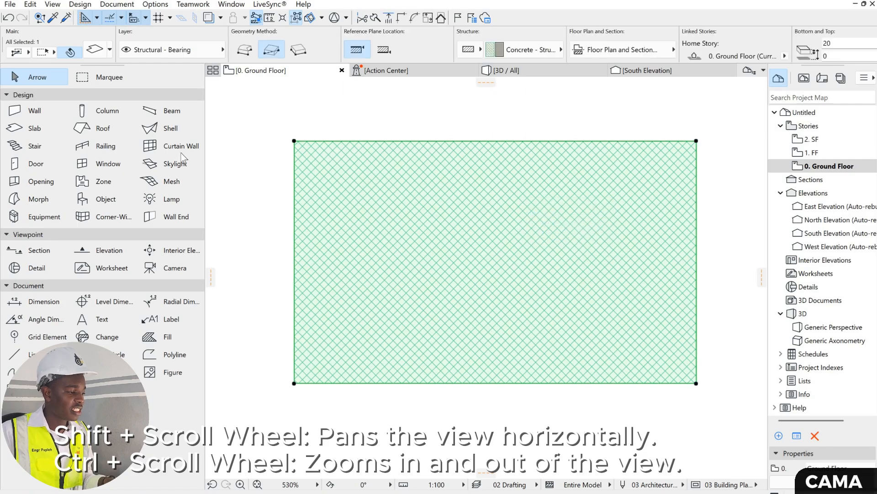
double_click(34, 130)
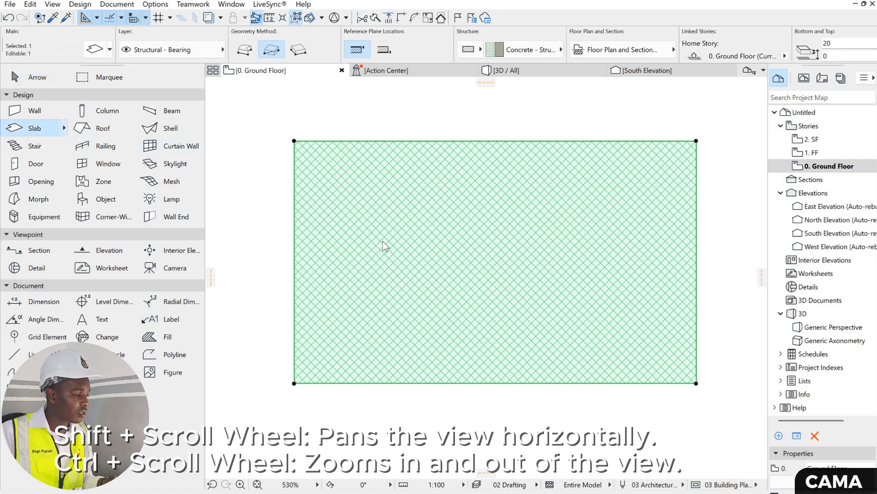
scroll(553, 211, "down", 3)
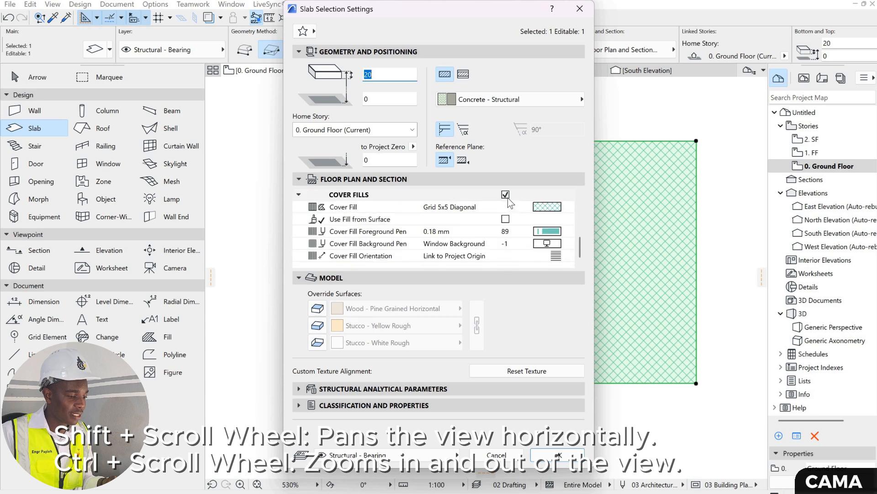
left_click(558, 456)
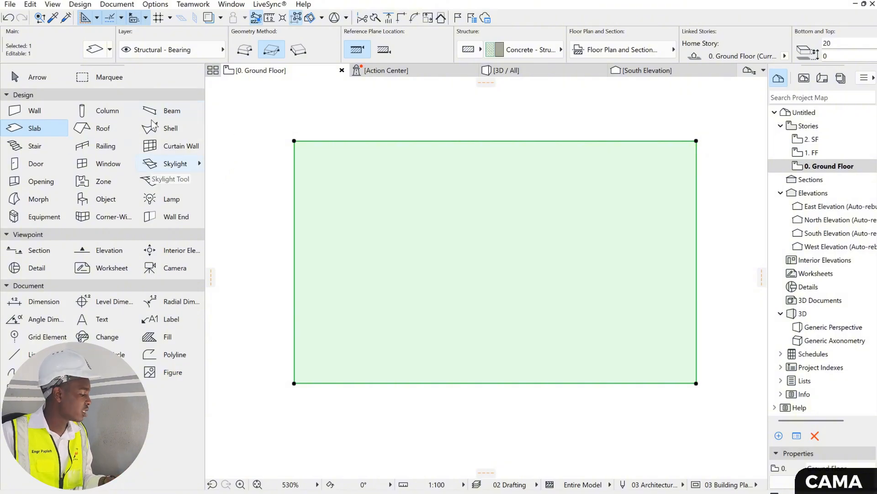
double_click(104, 131)
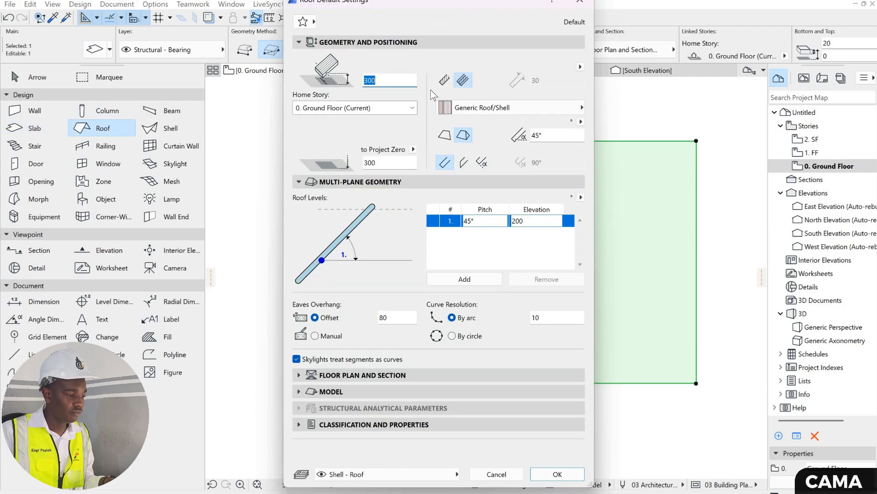
key("Return")
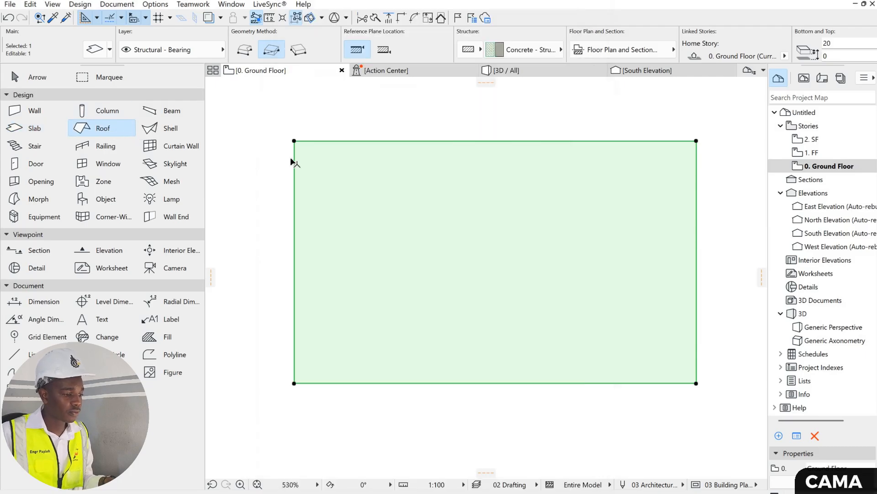
key("Escape")
key("Escape")
- In the roof default settings, choose the basic structure, set the roof thickness to 1 cm and the pitch to 35°
double_click(108, 127)
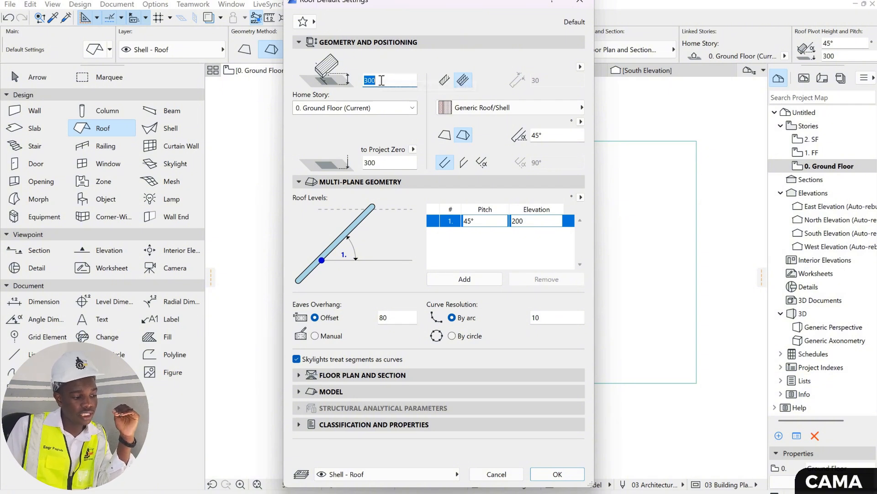
left_click(445, 81)
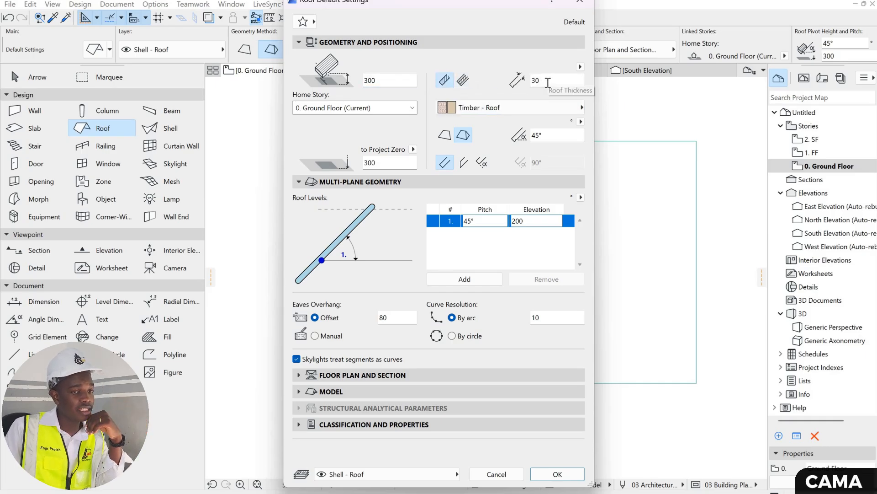
key("Return")
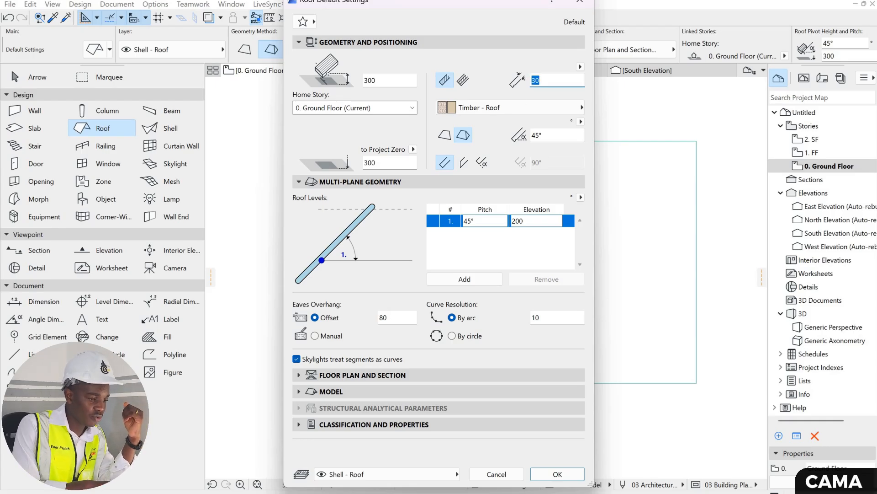
type("1")
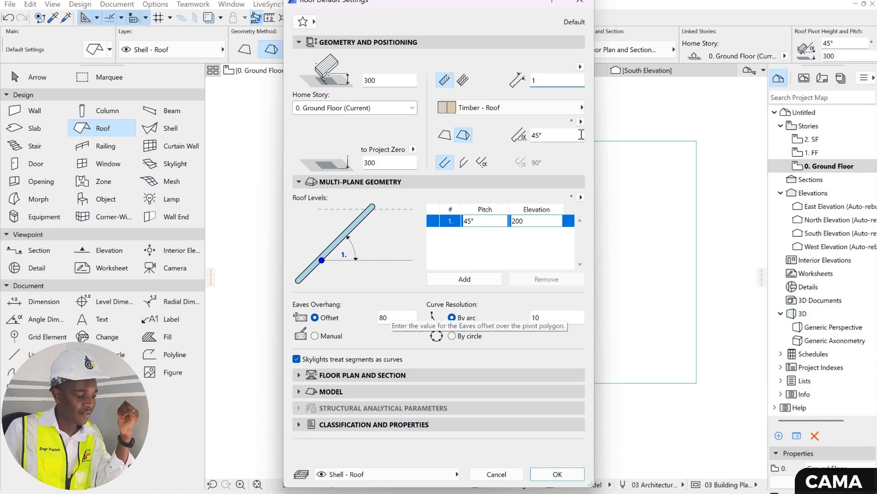
key("Tab")
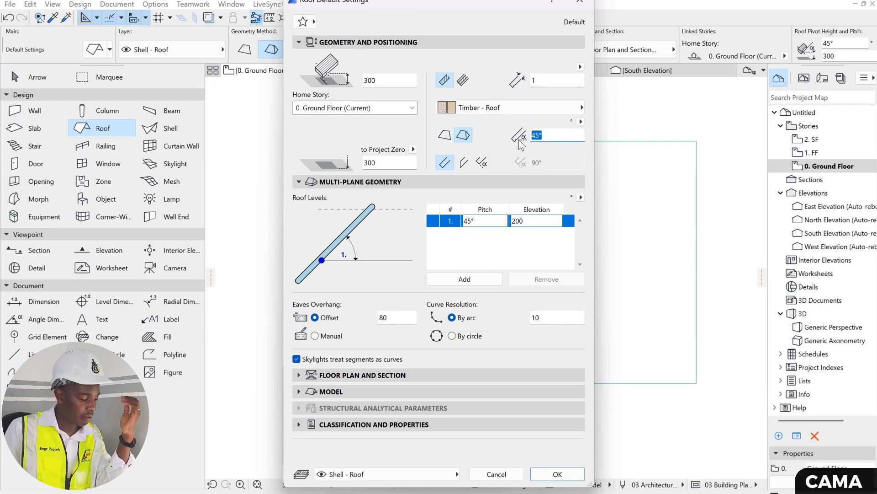
type("35")
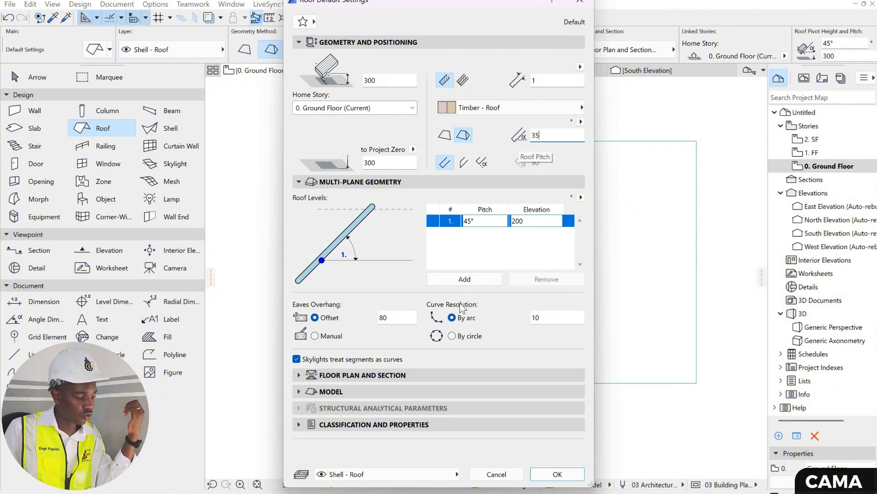
- Review the default roof's cover fill patterns and model surface options, then accept the roof settings
left_click(405, 374)
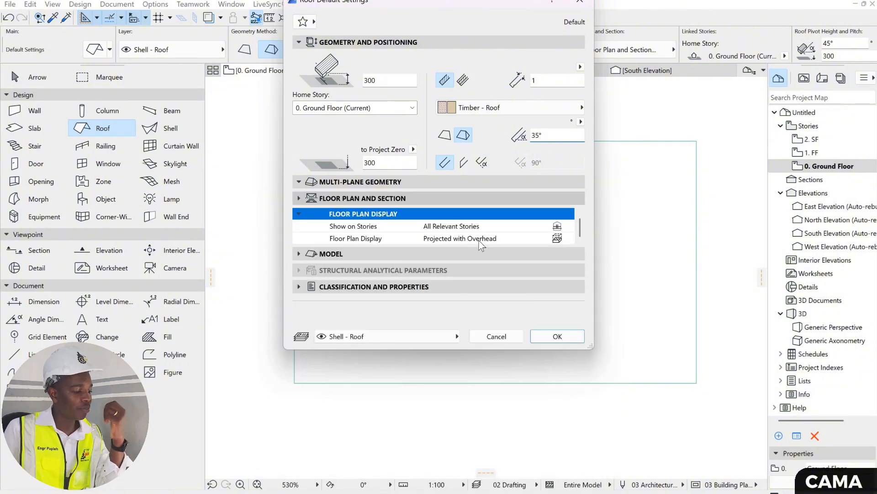
scroll(490, 235, "down", 8)
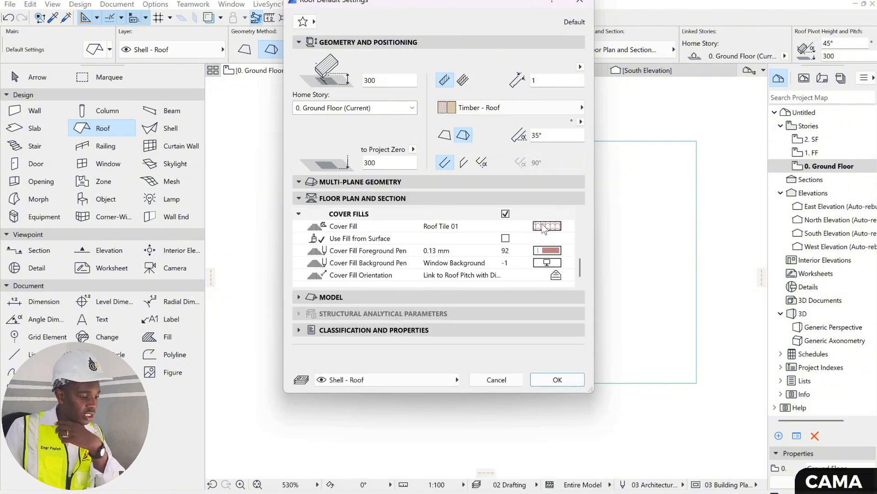
left_click(547, 225)
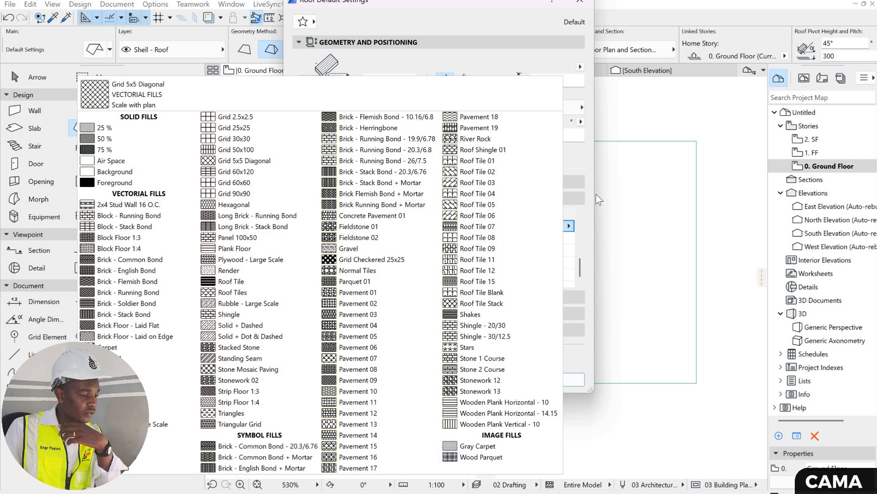
left_click(451, 260)
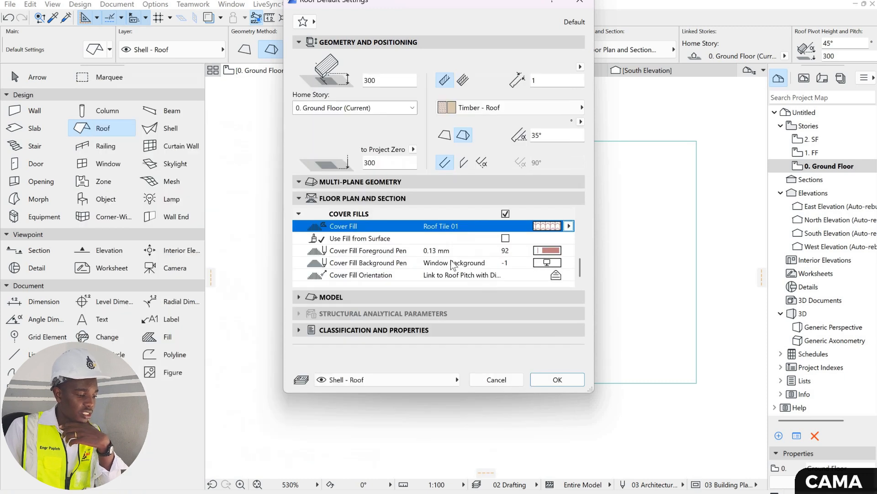
left_click(336, 296)
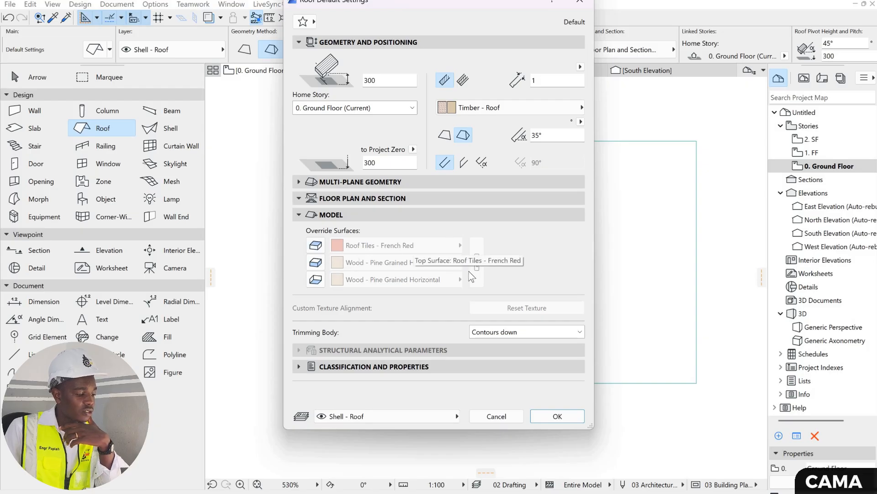
left_click(560, 416)
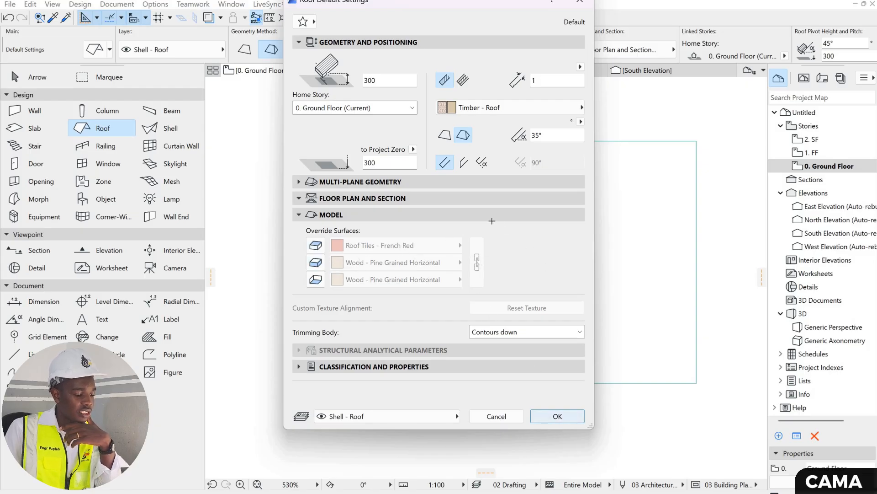
- Draw a rectangular multi-plane hip roof over the walled enclosure, spanning its opposite outer corners, and leave the Roof tool
scroll(484, 178, "down", 4)
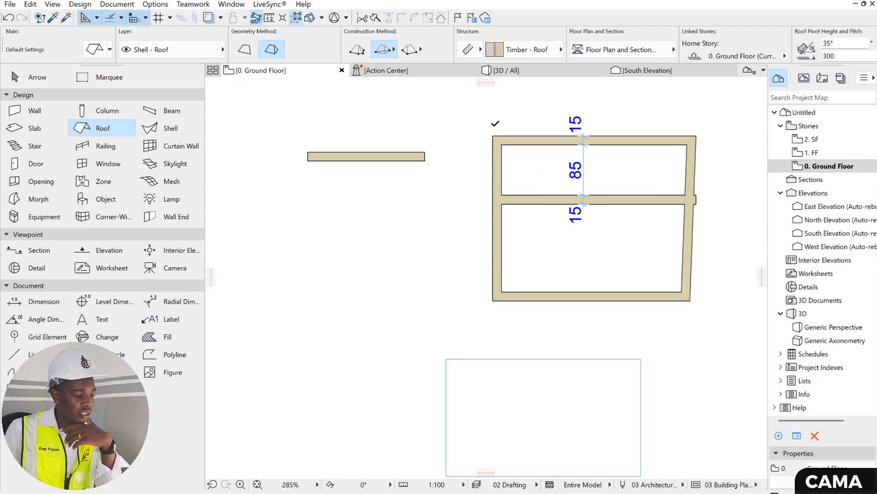
scroll(492, 183, "up", 1)
left_click(493, 126)
middle_click_drag(627, 210, 535, 190)
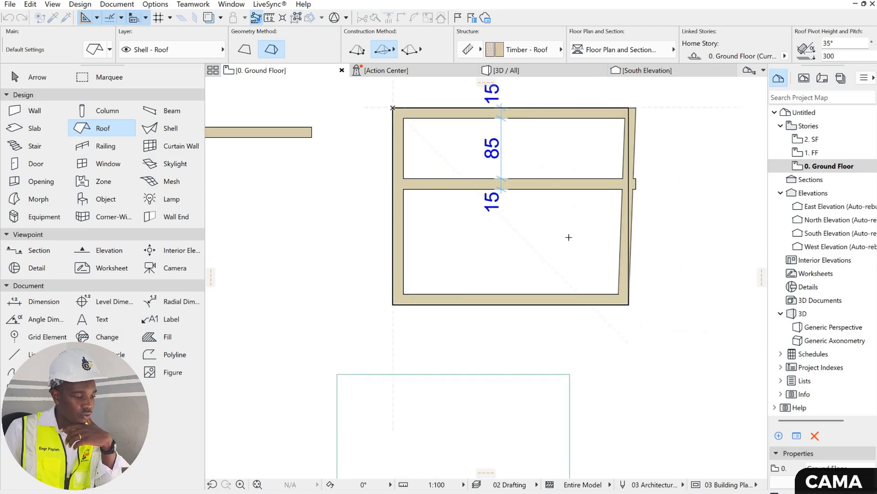
scroll(506, 209, "down", 5)
middle_click_drag(496, 176, 454, 162)
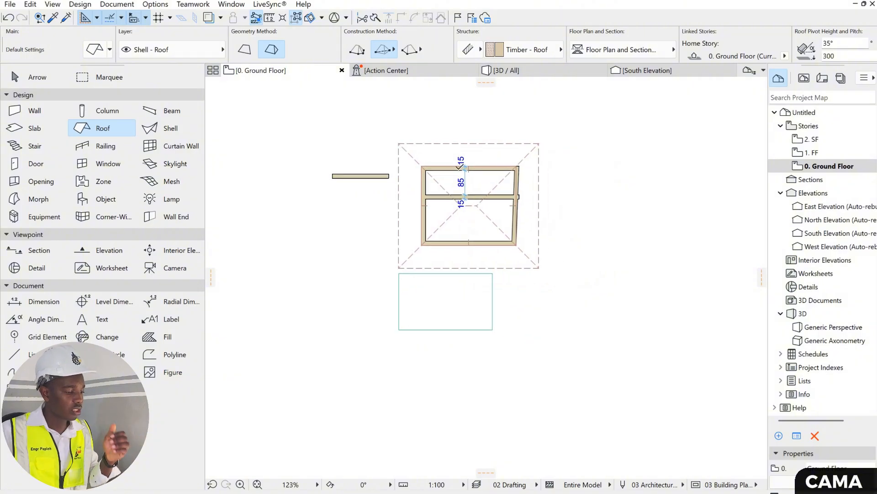
scroll(483, 275, "up", 2)
key("Escape")
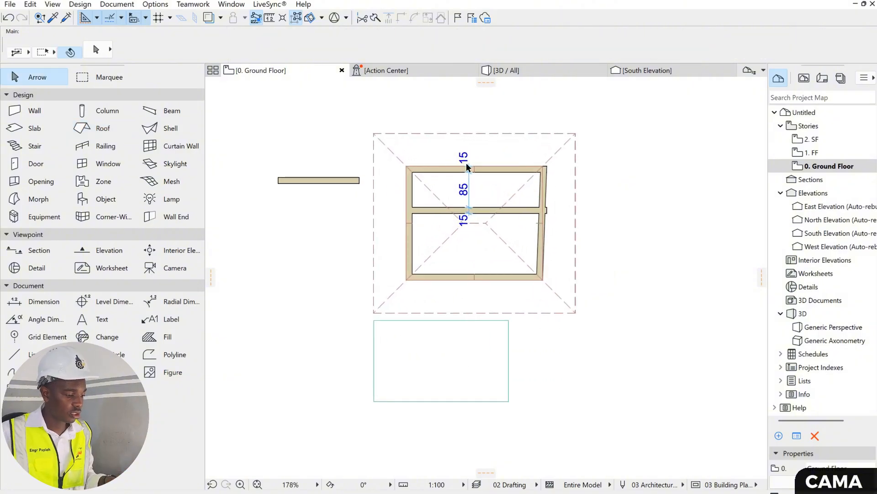
- Inspect the new roof in the 3D view from several angles and return to the Ground Floor plan
left_click(541, 69)
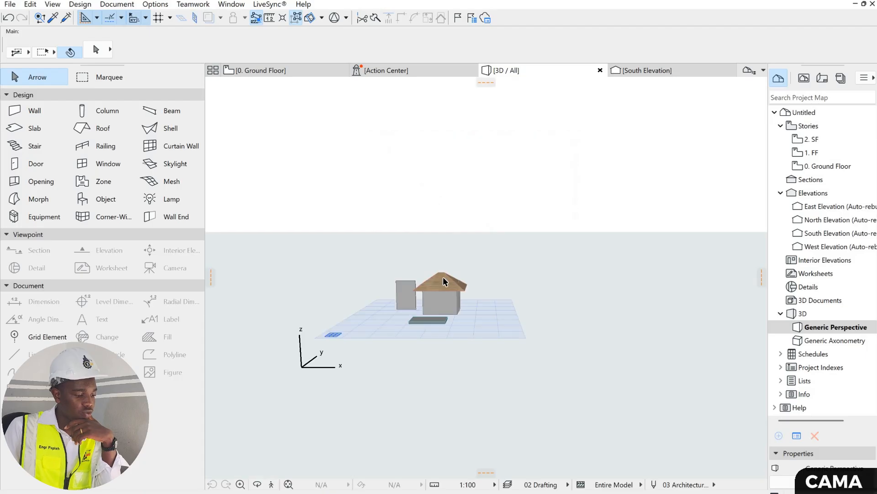
scroll(443, 276, "up", 10)
middle_click_drag(604, 283, 374, 284)
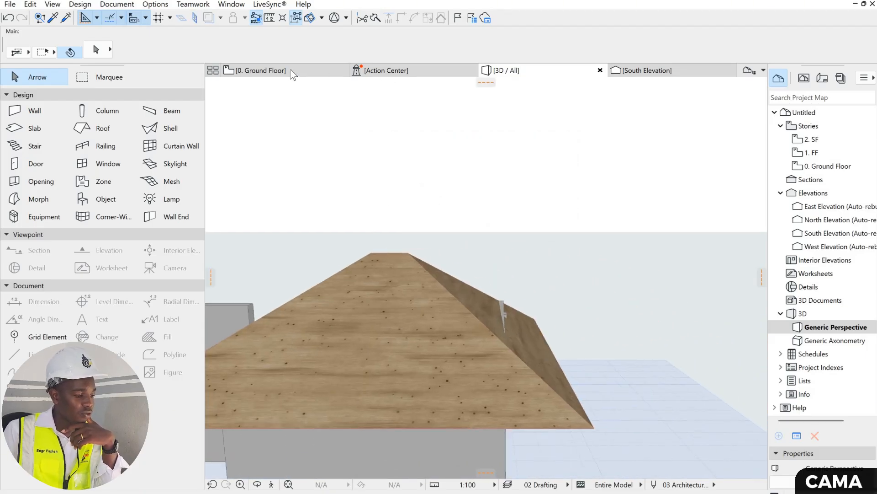
left_click(287, 72)
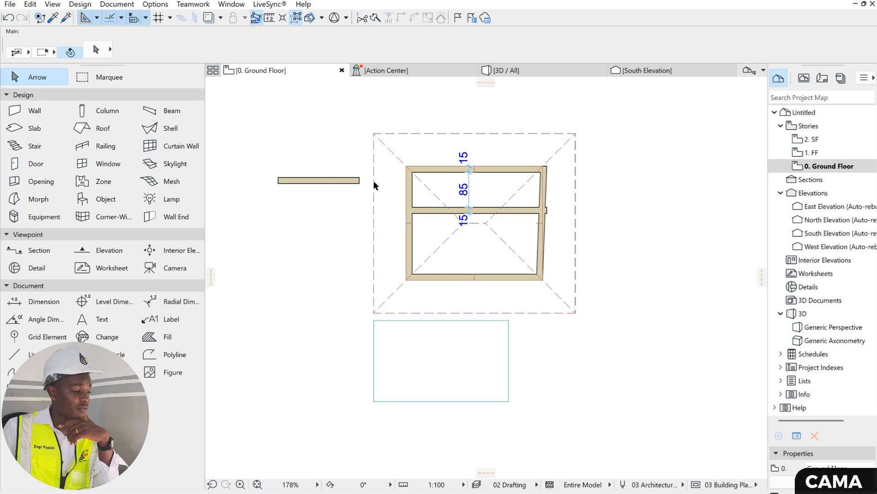
- In the stair default settings, set both the top and bottom offsets from the linked stories to 0
scroll(374, 185, "down", 4)
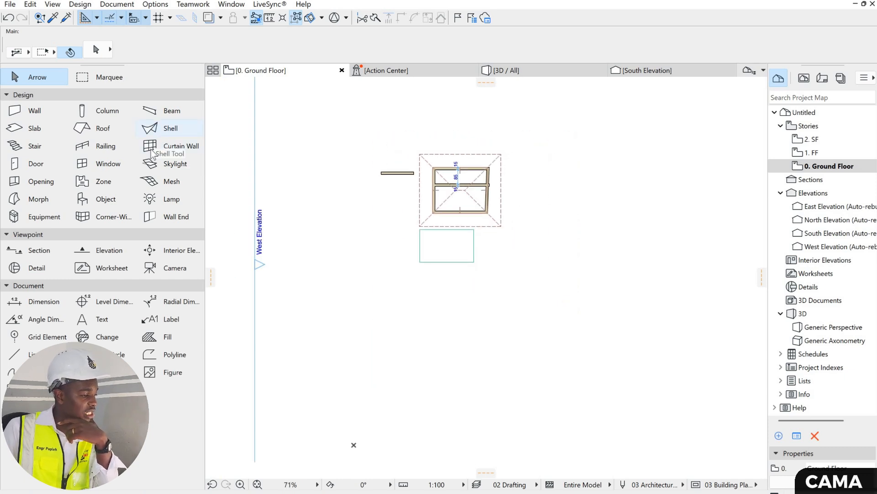
double_click(34, 147)
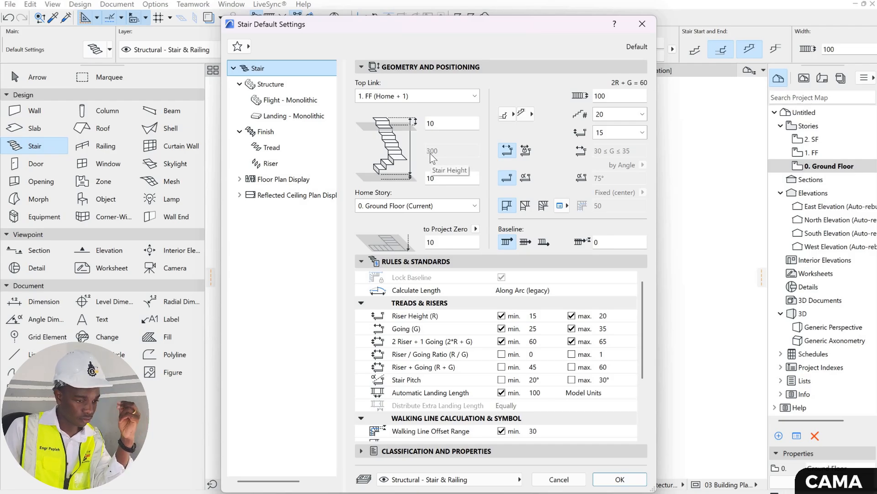
left_click(416, 126)
type("0")
key("Tab")
type("0")
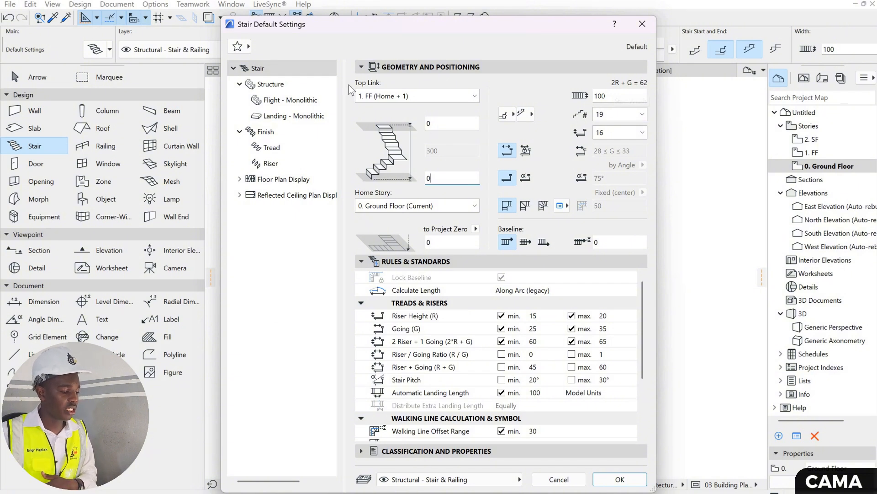
- Review the default stair's structure options and set the monolithic flight's structure shape to Variable Thickness
left_click(295, 86)
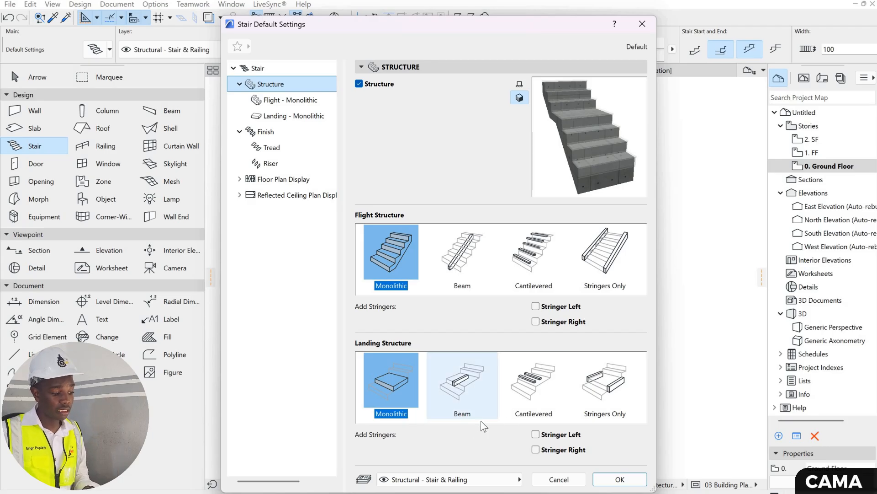
left_click(299, 102)
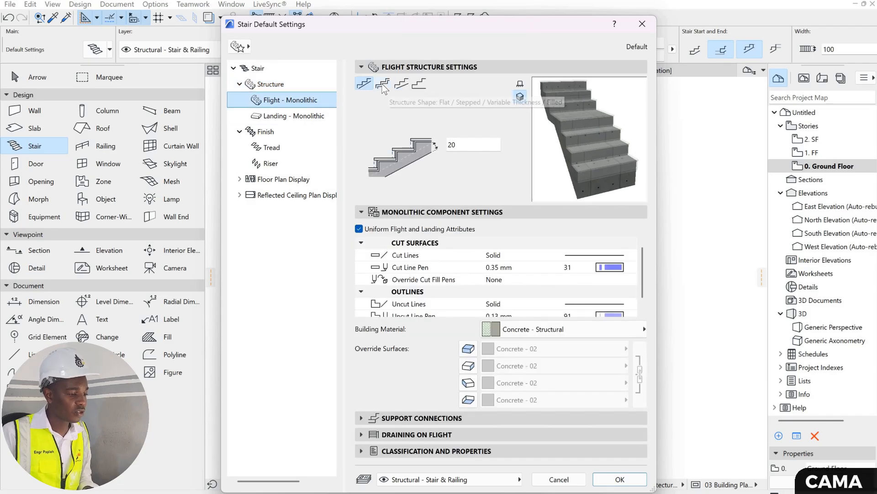
left_click(413, 85)
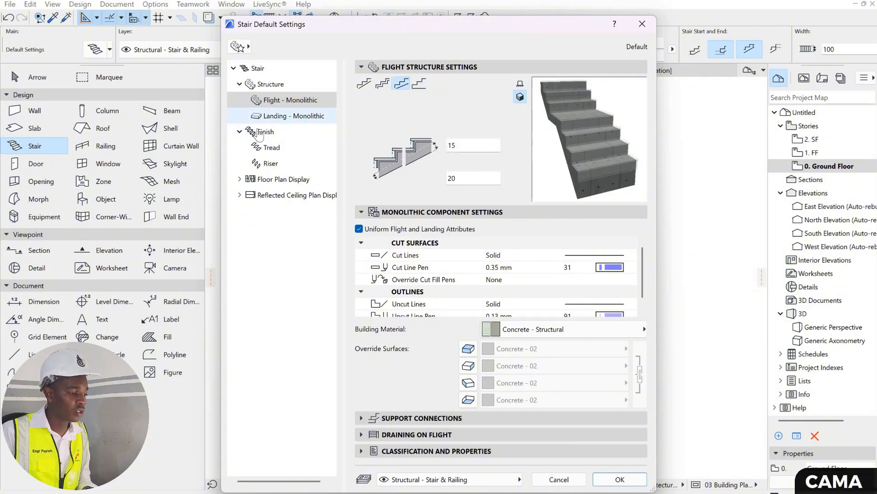
- Try the Riser and Tread finish options for the default stair, then disable the stair finish
left_click(263, 131)
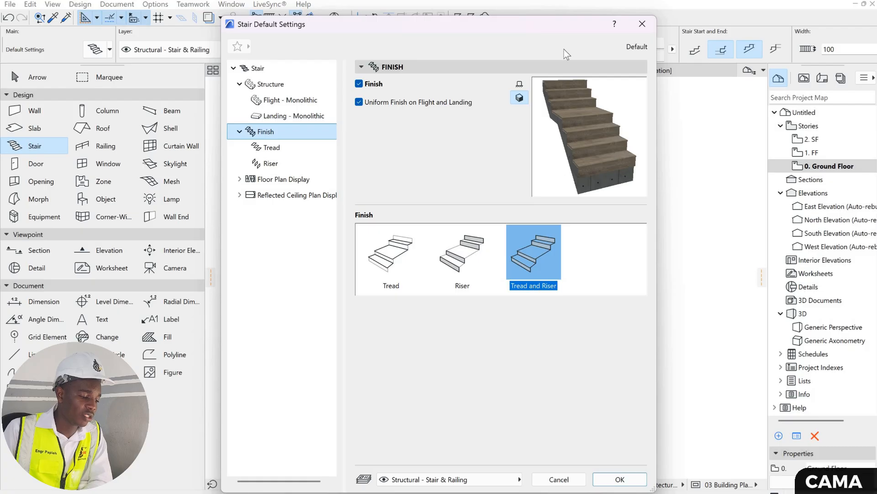
left_click(458, 259)
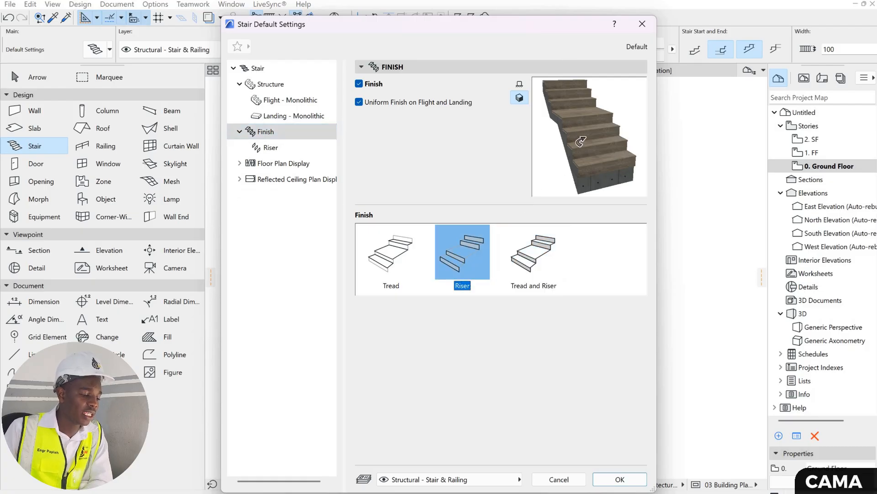
left_click(391, 254)
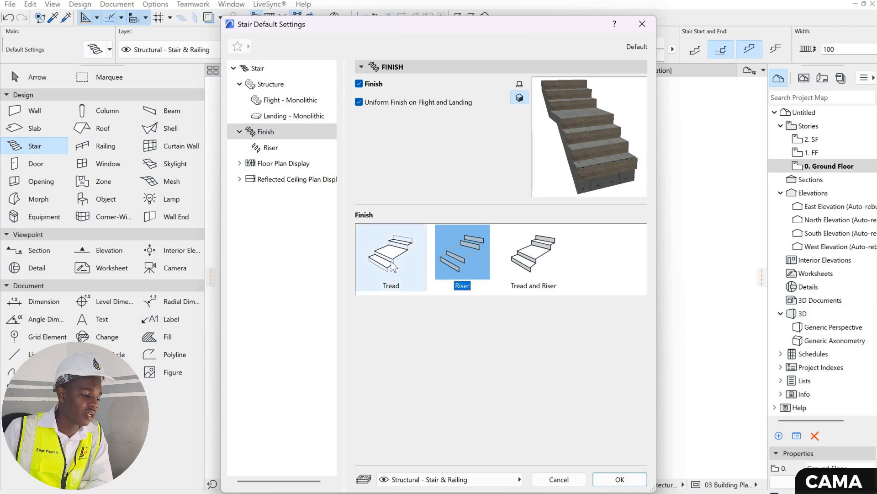
left_click(360, 84)
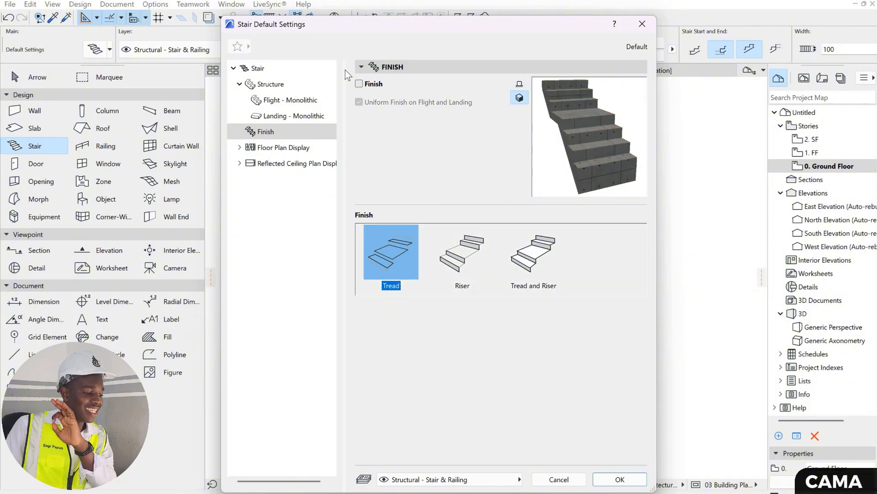
- Enable the Tread finish for the default stair and accept the stair default settings
left_click(359, 84)
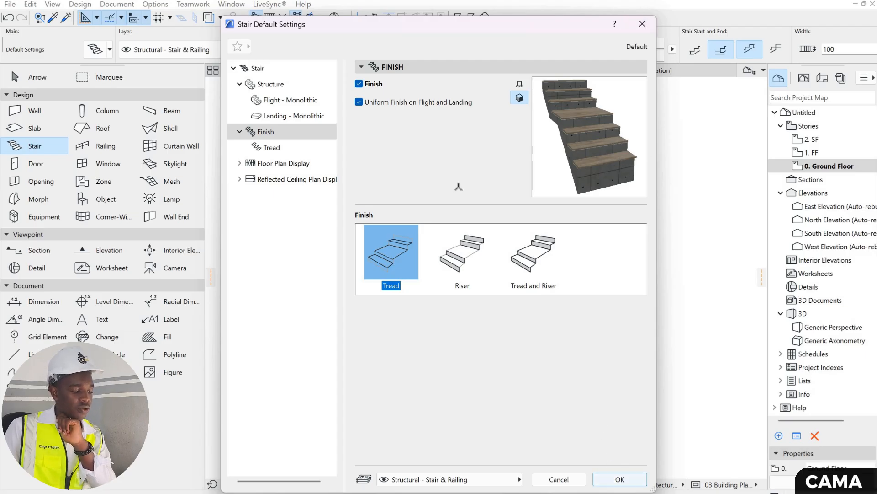
left_click(619, 479)
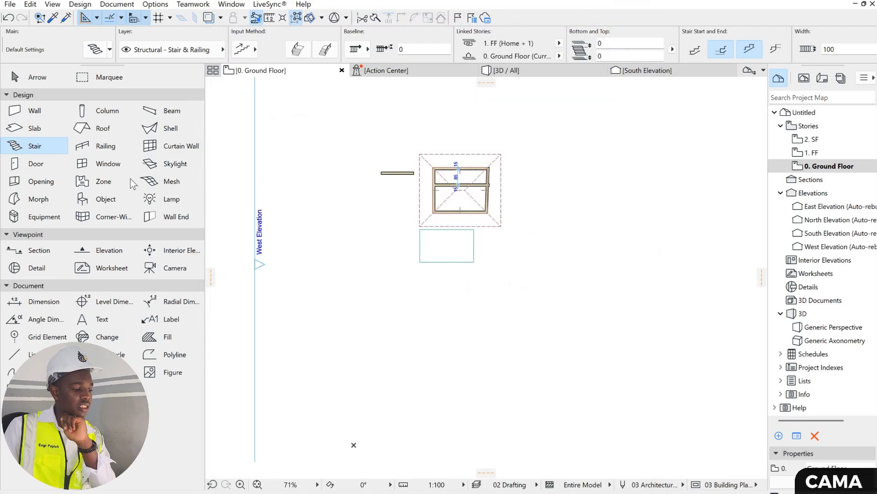
- Review the railing default settings for the segment, toprail, handrails, rails, inner posts, balusters and panels
left_click(101, 149)
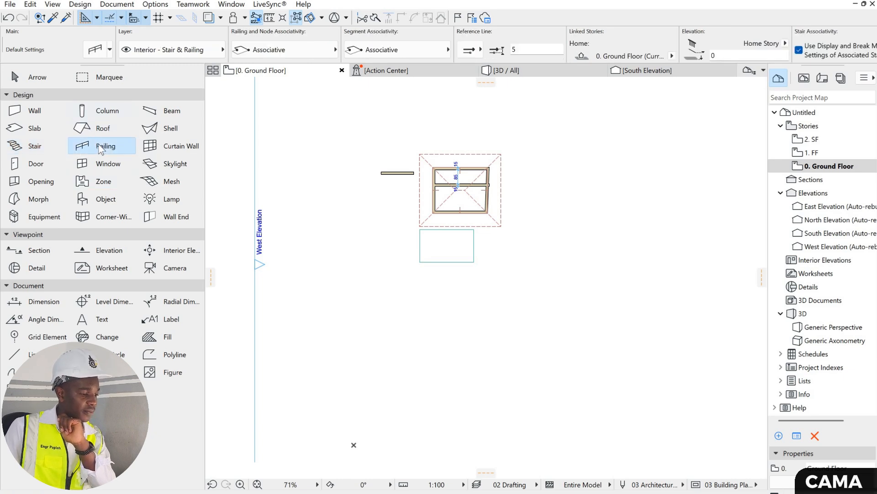
double_click(99, 147)
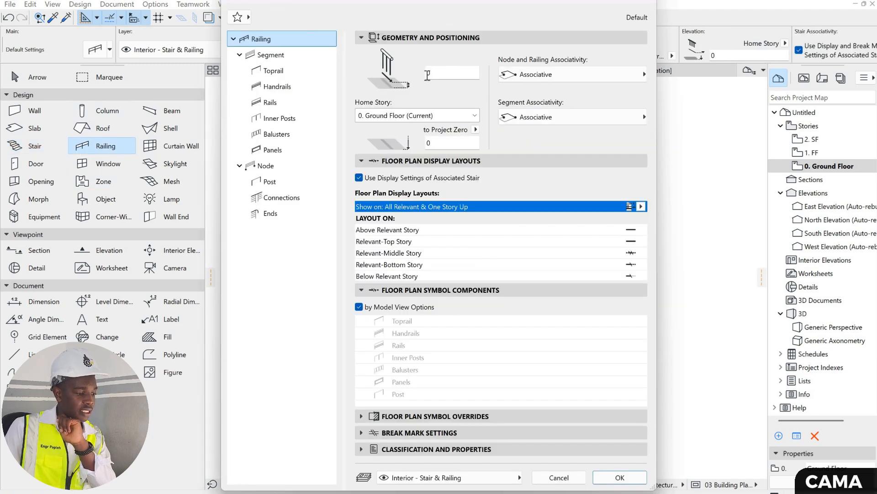
left_click(292, 56)
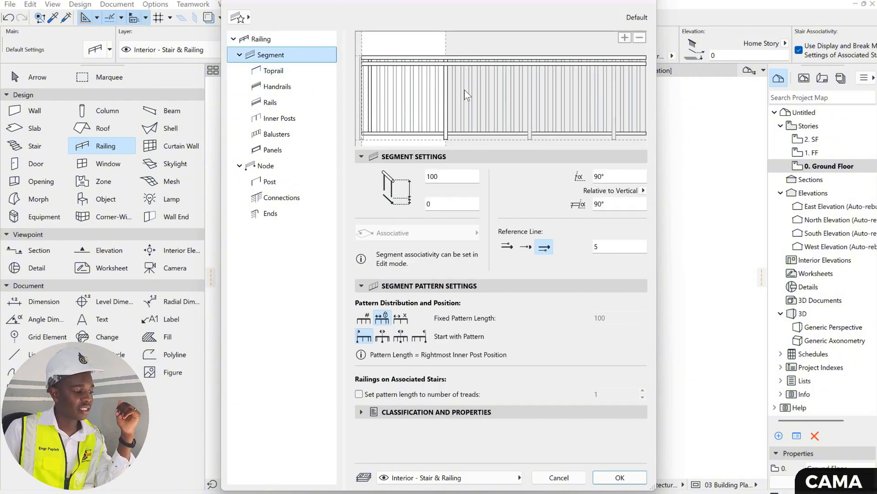
left_click(292, 71)
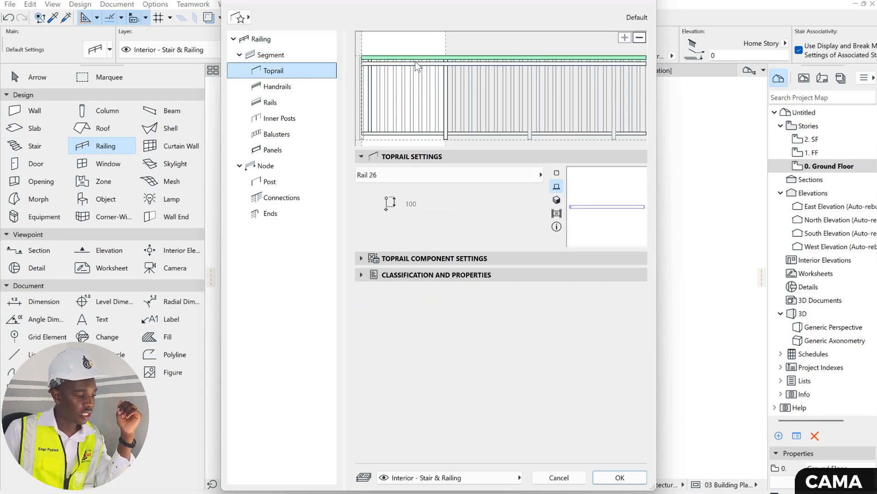
left_click(305, 87)
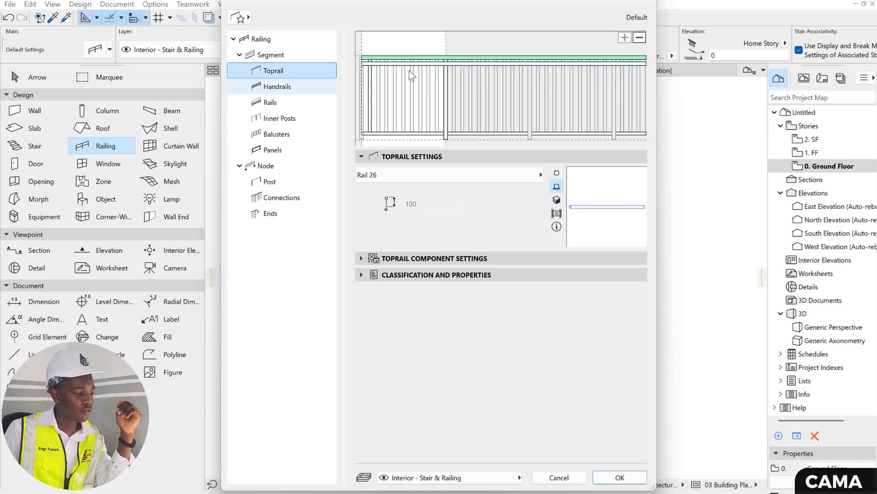
left_click(299, 103)
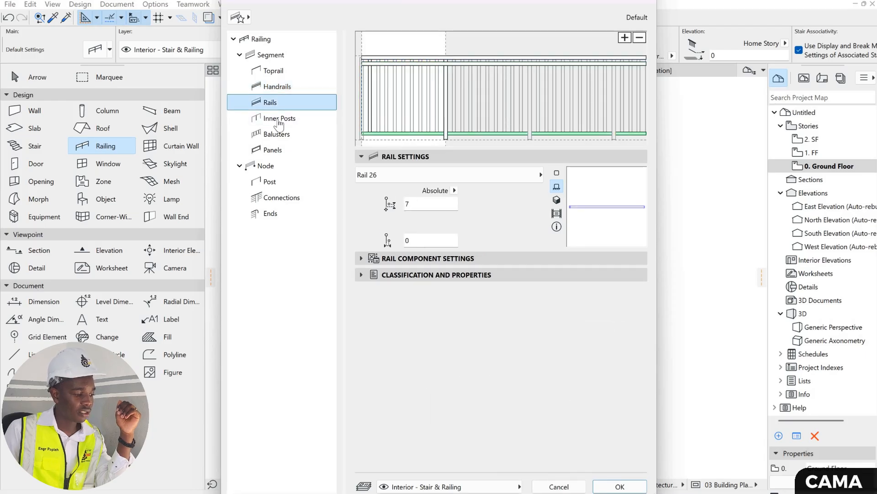
left_click(446, 74)
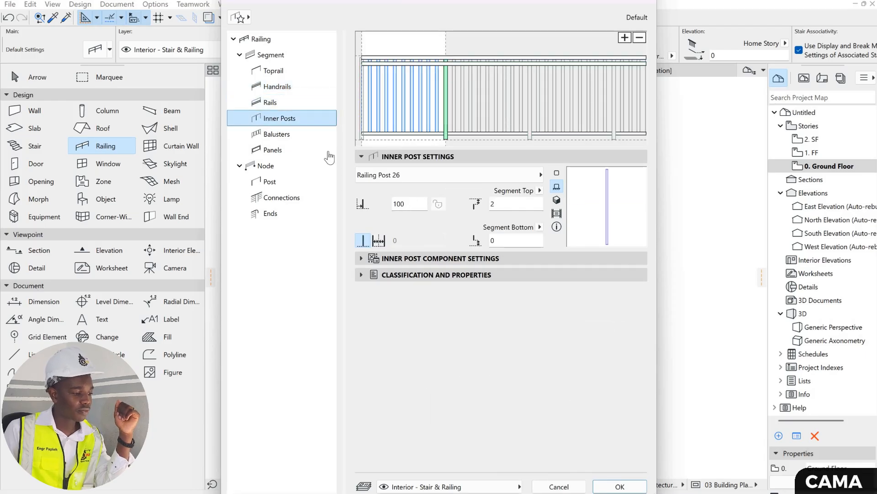
left_click(287, 135)
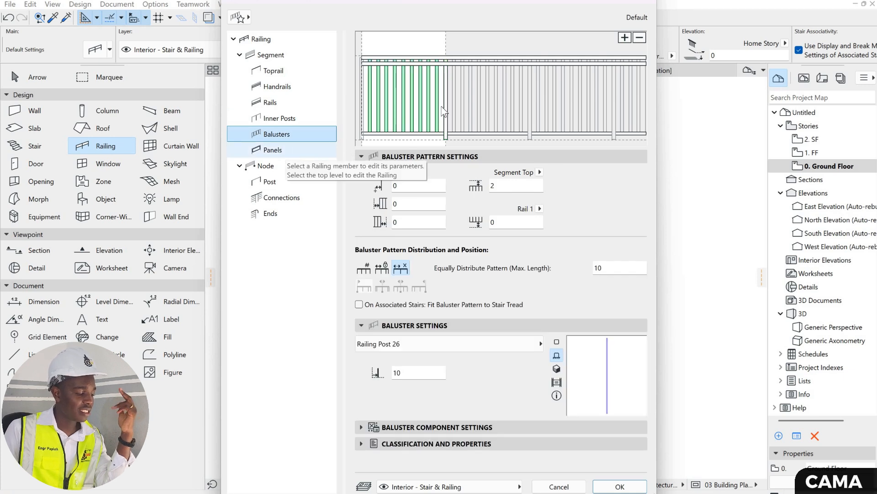
left_click(298, 150)
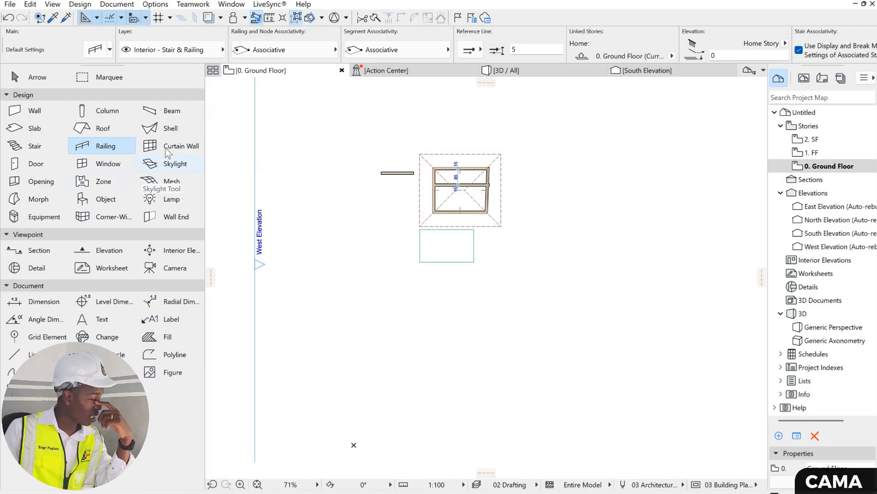
- Review the Curtain Wall default settings and the scheme's grid pattern, leaving without changes
left_click(166, 148)
key("ctrl+t")
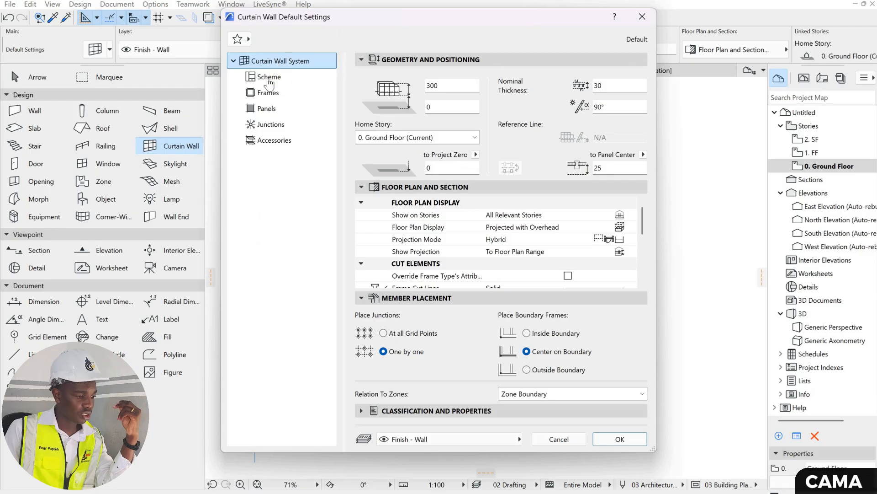
left_click(269, 76)
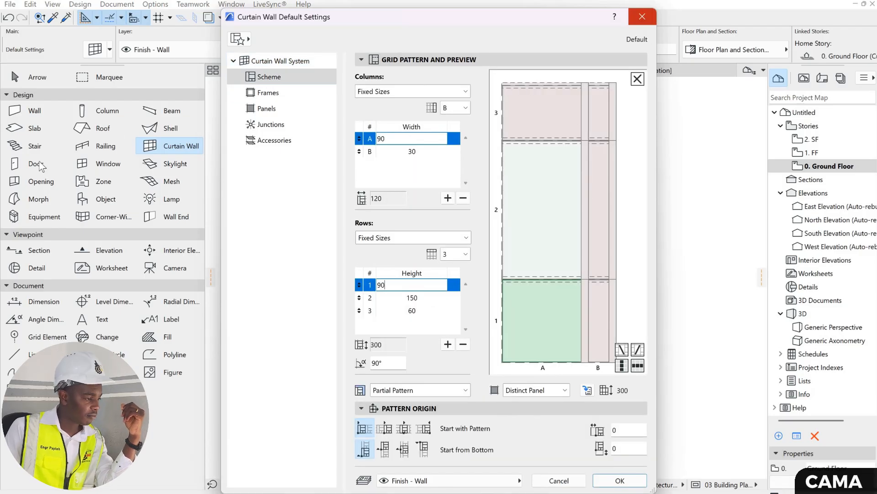
left_click(642, 17)
- Browse the hinged doors in the door default settings and set Door 26's sill value to 0
left_click(36, 164)
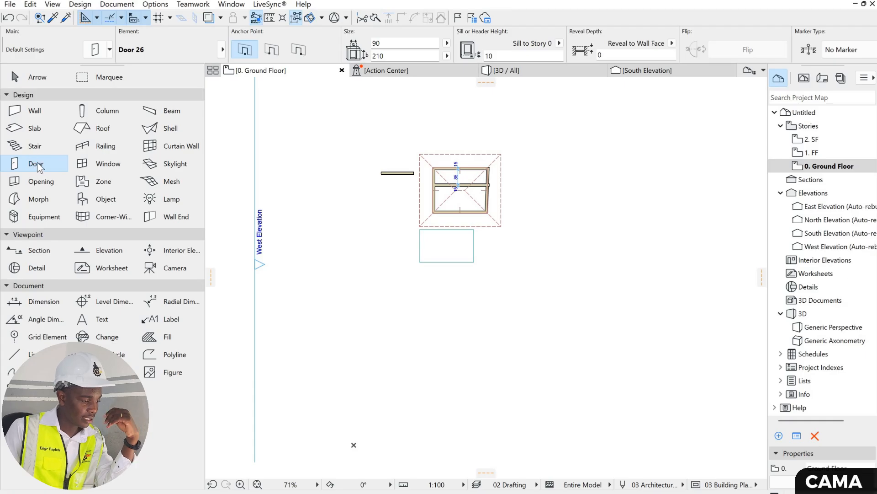
key("ctrl+t")
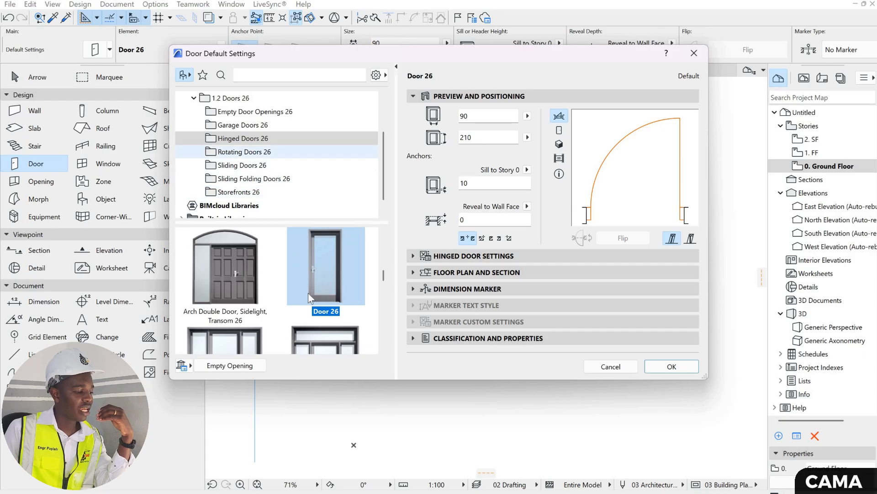
scroll(322, 256, "down", 3)
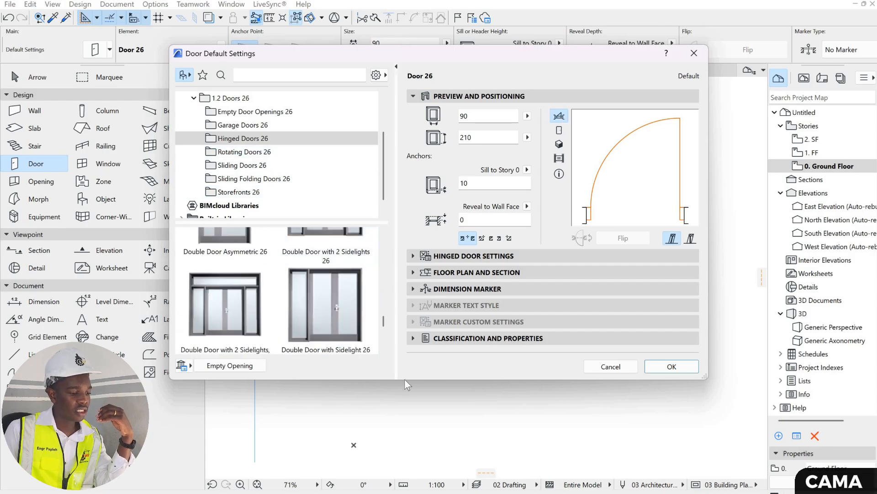
left_click_drag(406, 440, 406, 447)
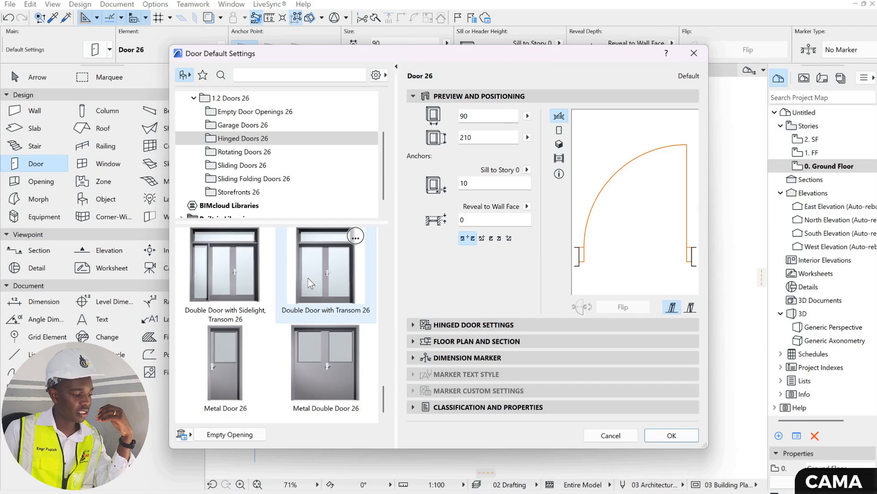
scroll(306, 278, "up", 10)
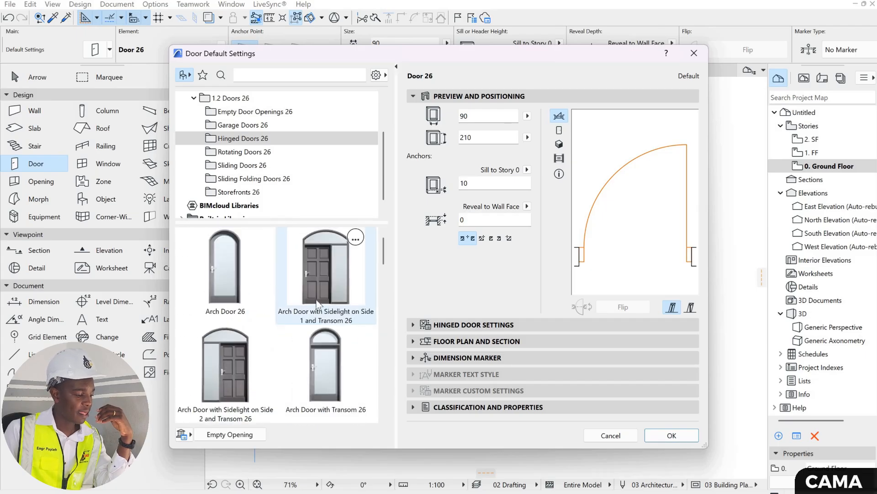
scroll(317, 304, "down", 5)
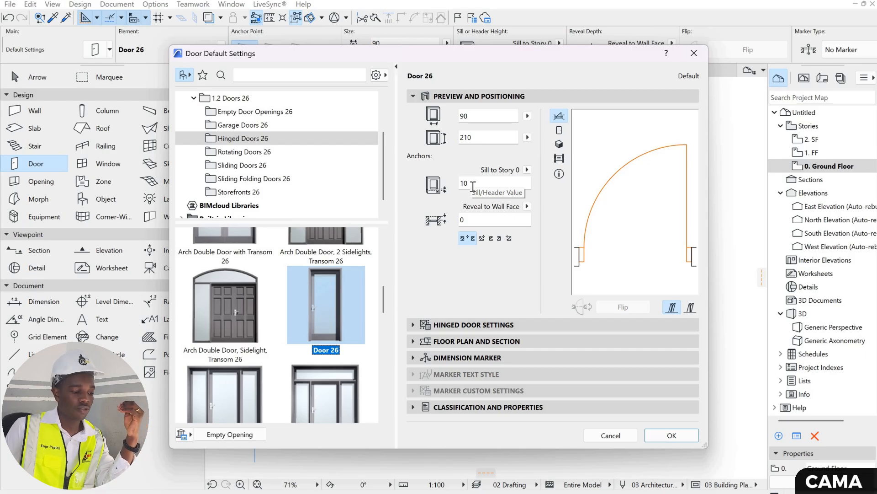
left_click(451, 189)
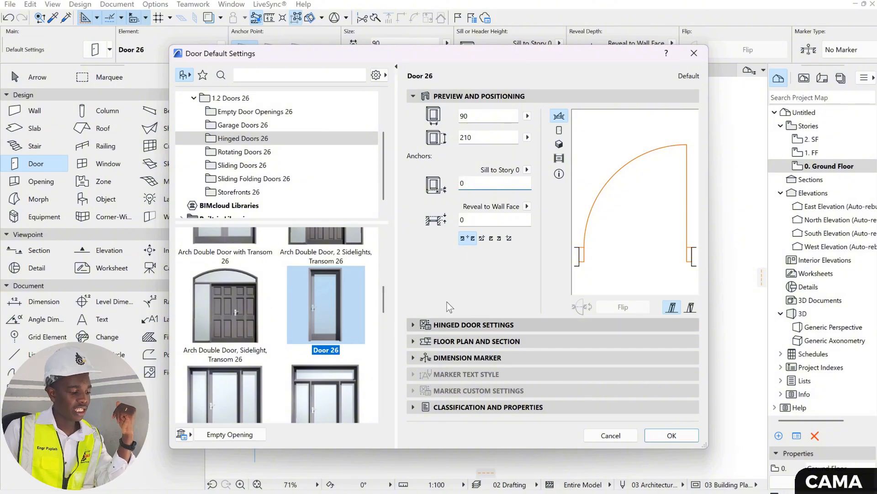
- In the hinged door settings, set the default door's leaf to Style 33
left_click(457, 325)
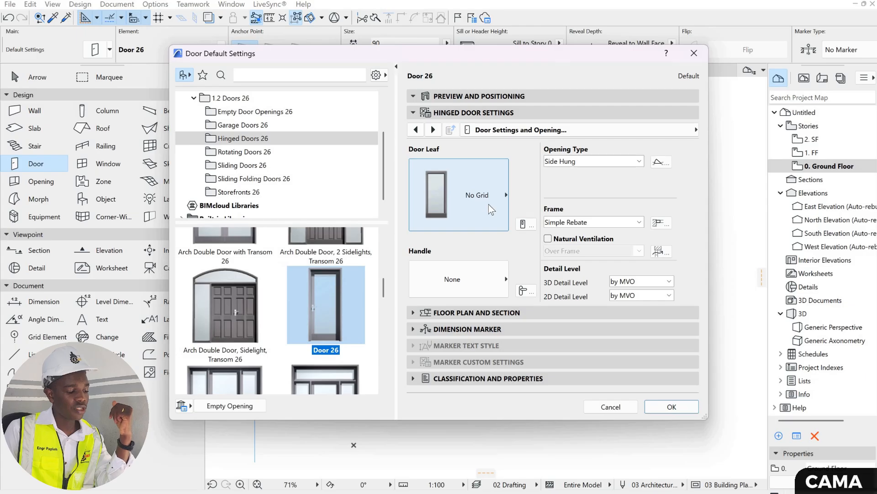
left_click(489, 204)
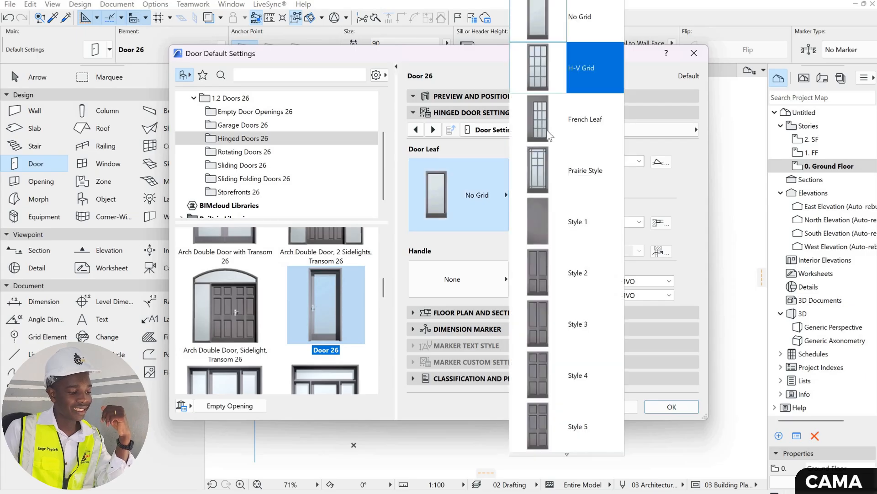
scroll(550, 135, "down", 10)
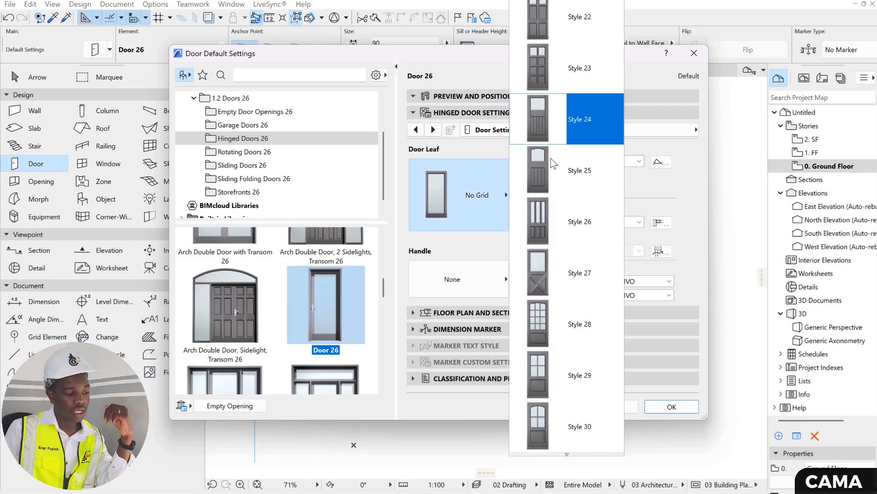
scroll(552, 159, "down", 6)
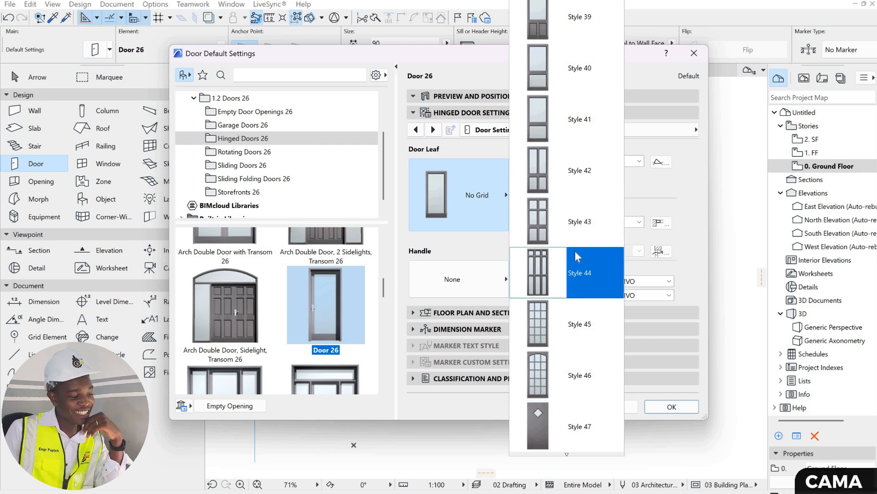
scroll(572, 246, "up", 3)
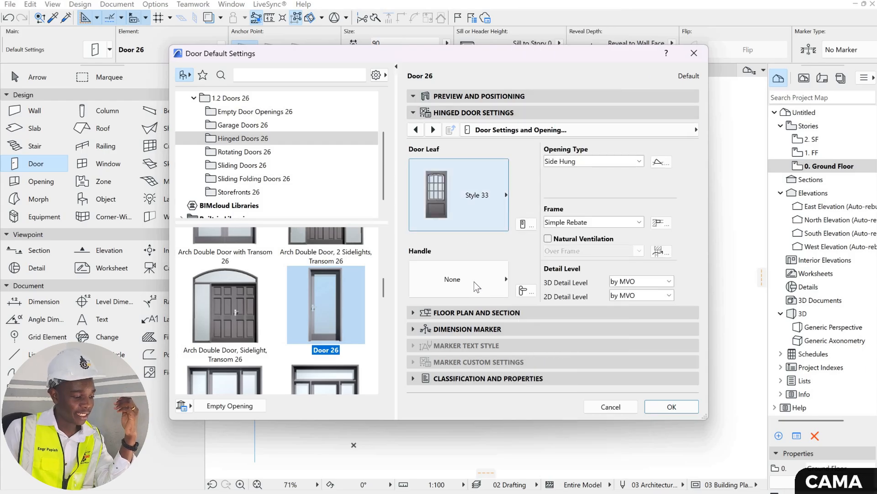
- Browse the available knobs and handles and set the default door's handle to Handle 7
left_click(484, 269)
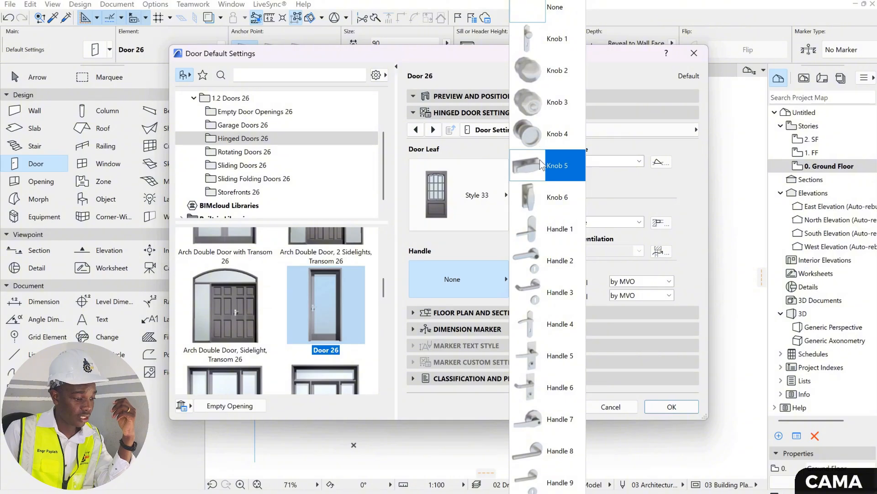
scroll(539, 237, "down", 5)
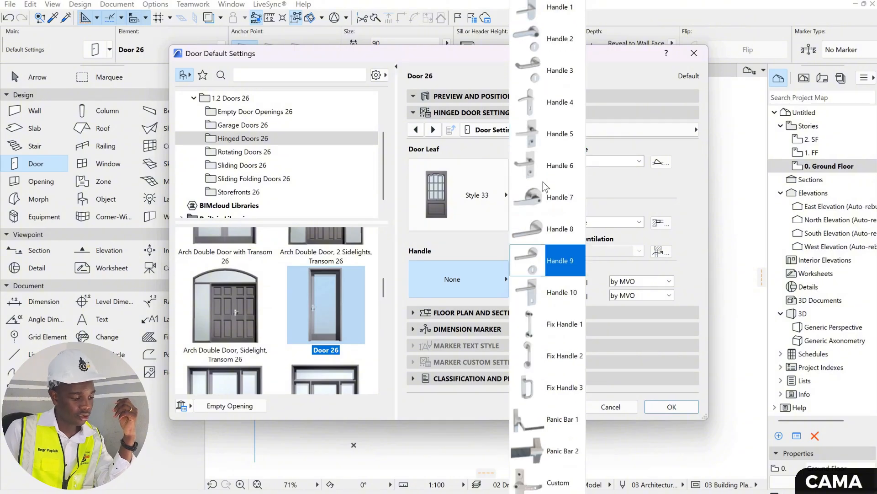
scroll(536, 87, "up", 5)
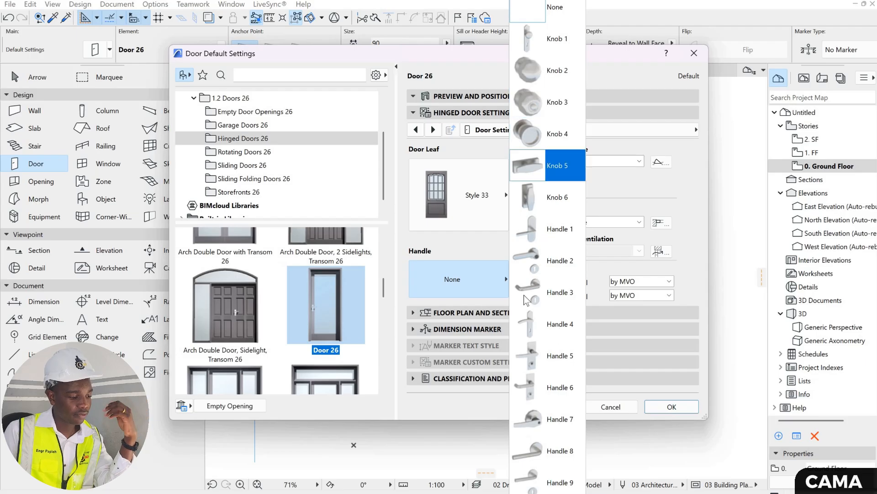
scroll(529, 242, "down", 4)
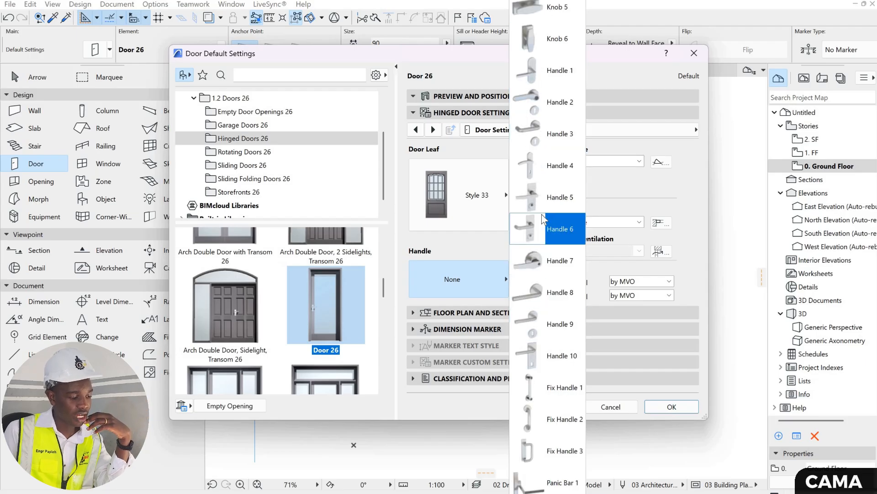
scroll(534, 283, "down", 1)
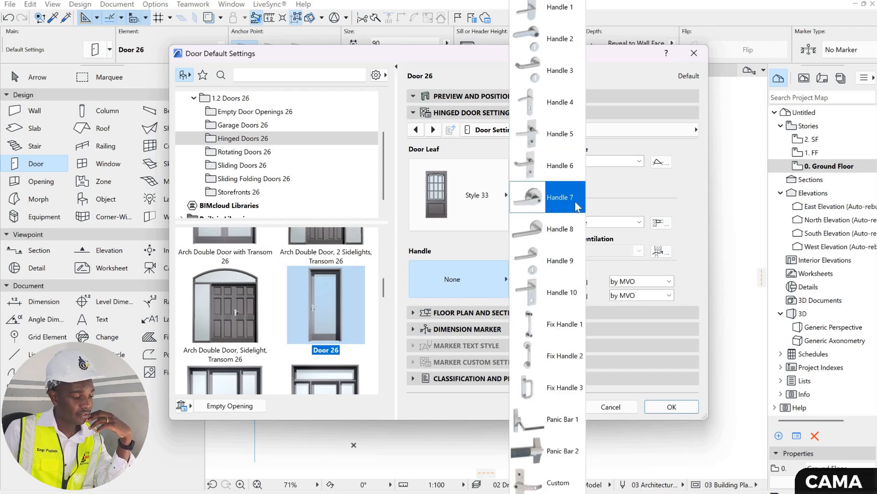
left_click(563, 199)
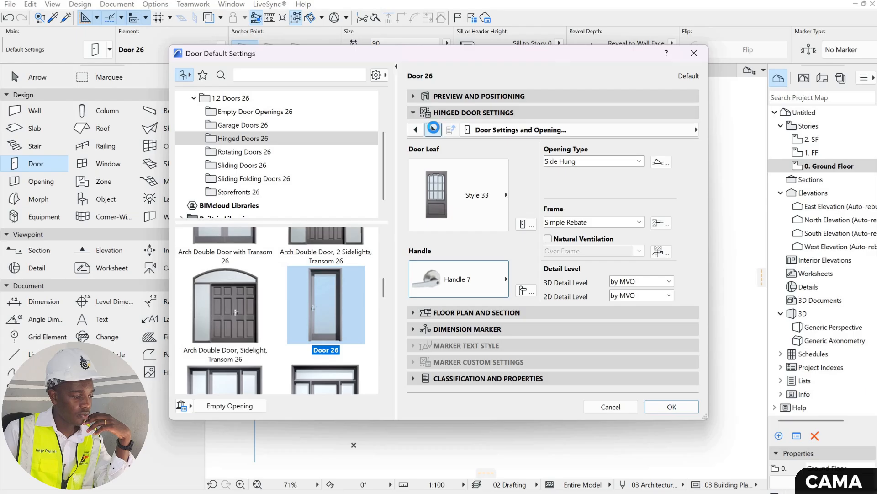
- Look through the hinged door's leaf type and opening type and angle options, and accept the door default settings
left_click(433, 130)
left_click(434, 130)
left_click(433, 129)
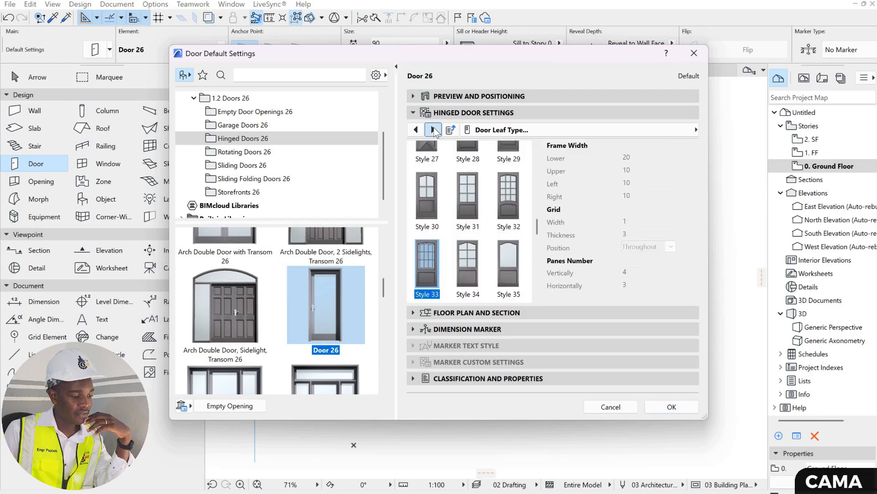
left_click(433, 130)
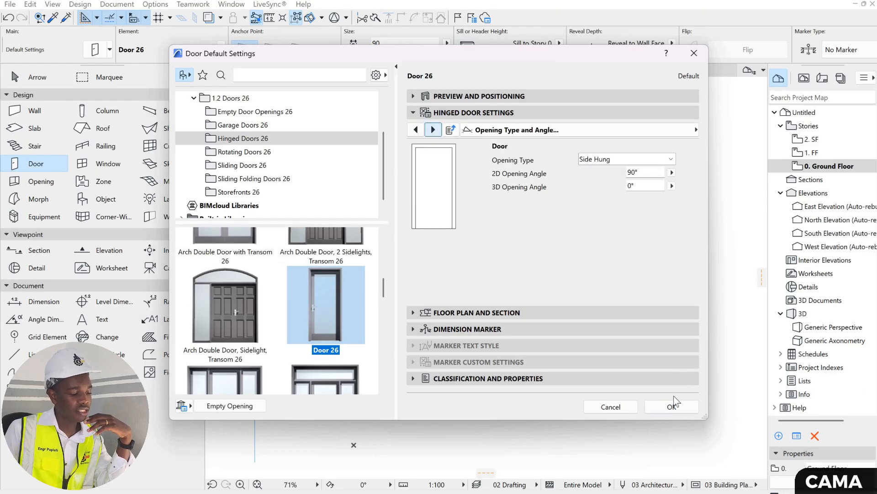
left_click(671, 408)
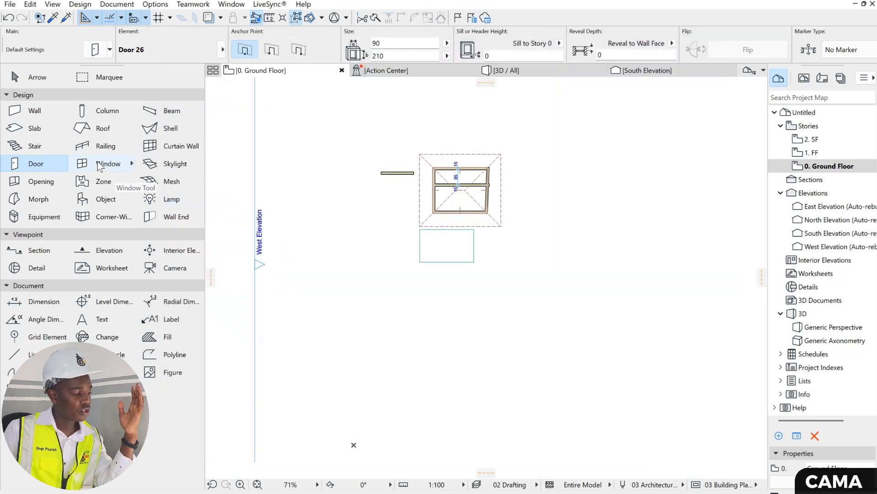
- Look through the skylight types in the skylight default settings and accept the settings with Skylight Pivot Hung 26
left_click(168, 165)
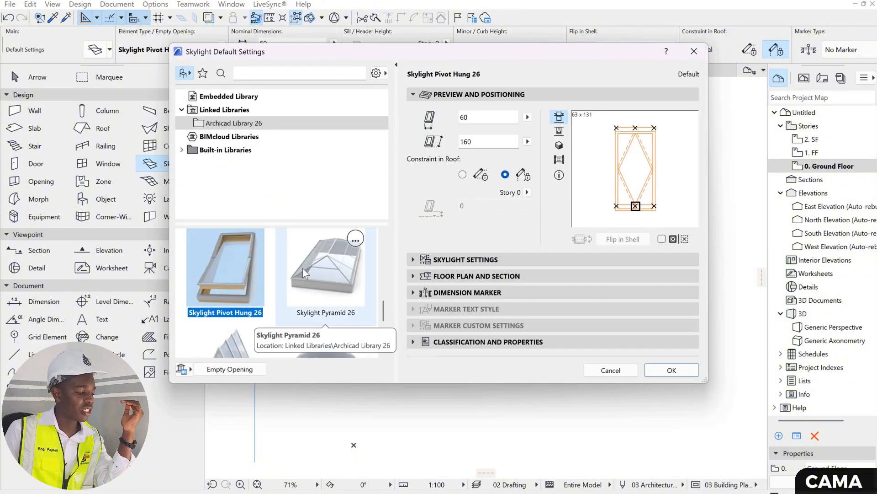
scroll(303, 268, "down", 3)
scroll(302, 267, "up", 4)
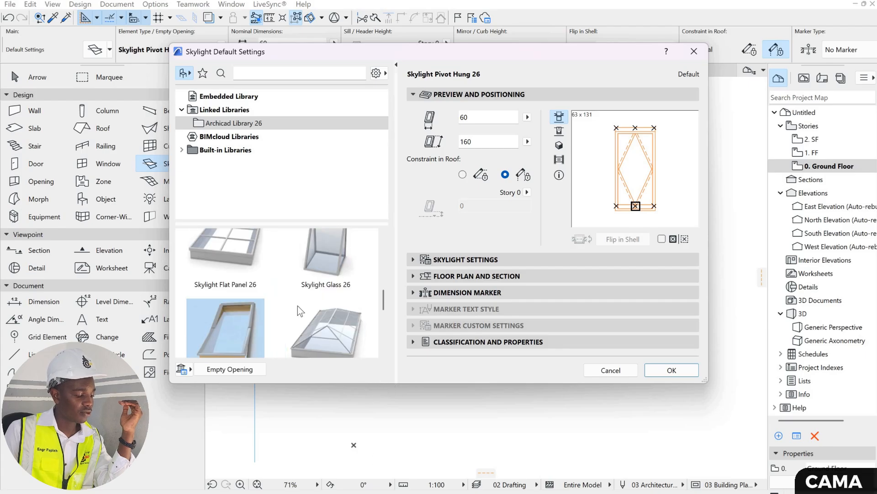
scroll(278, 268, "down", 3)
scroll(315, 283, "up", 8)
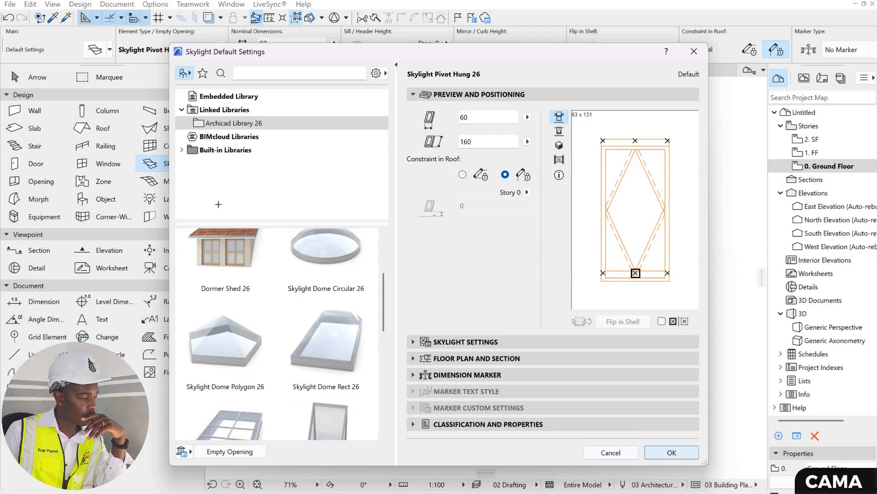
left_click(672, 452)
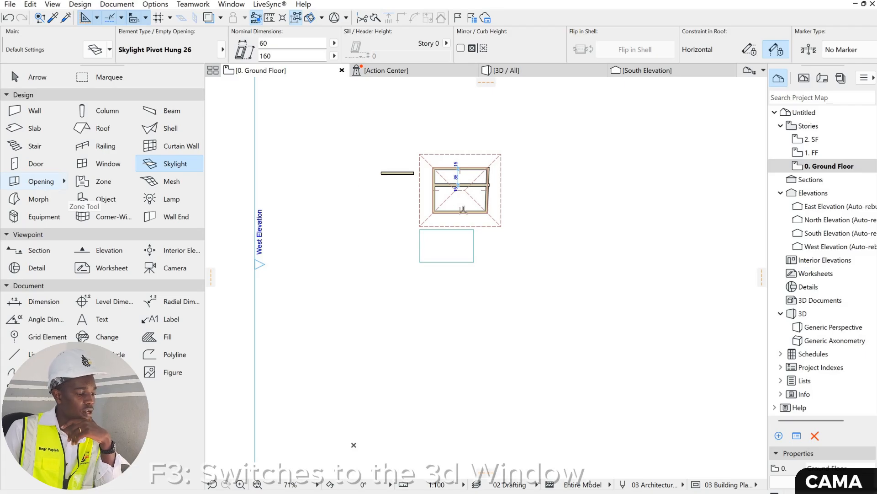
- In the 3D view, place a 40 x 40 rectangular opening in the upper part of the building's end wall
key("F3")
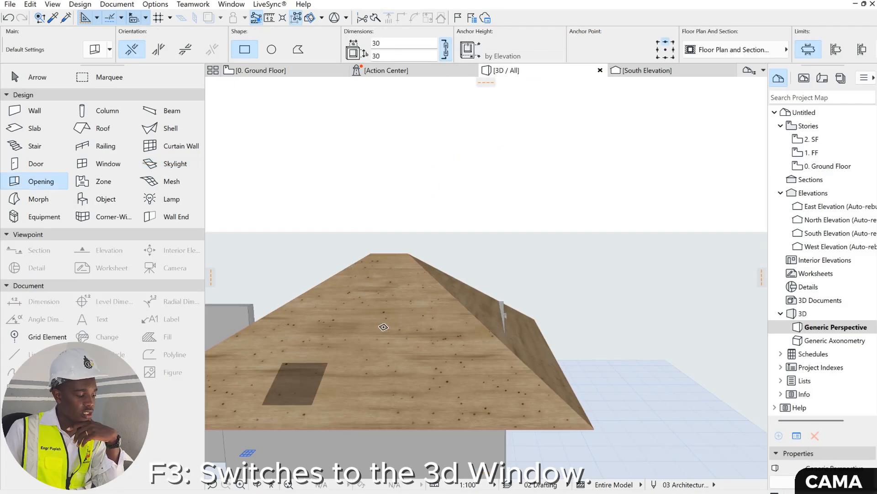
scroll(370, 320, "up", 5)
scroll(371, 277, "up", 1)
middle_click_drag(396, 274, 424, 189)
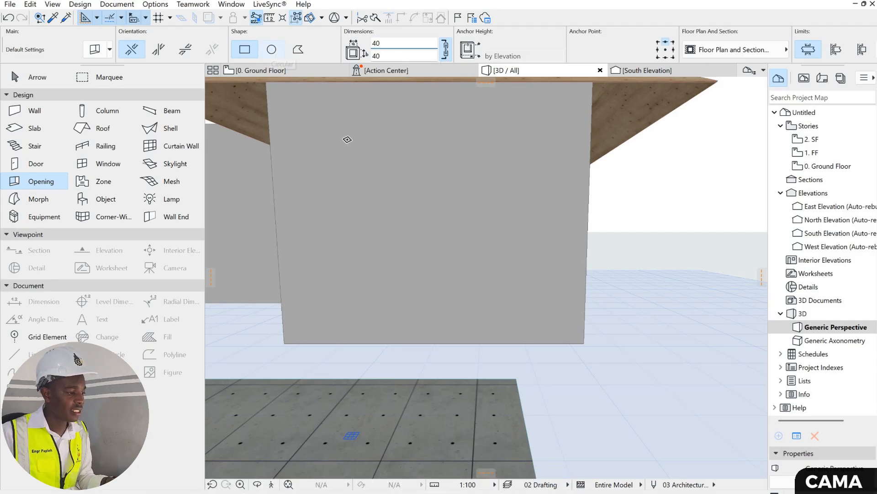
left_click(343, 147)
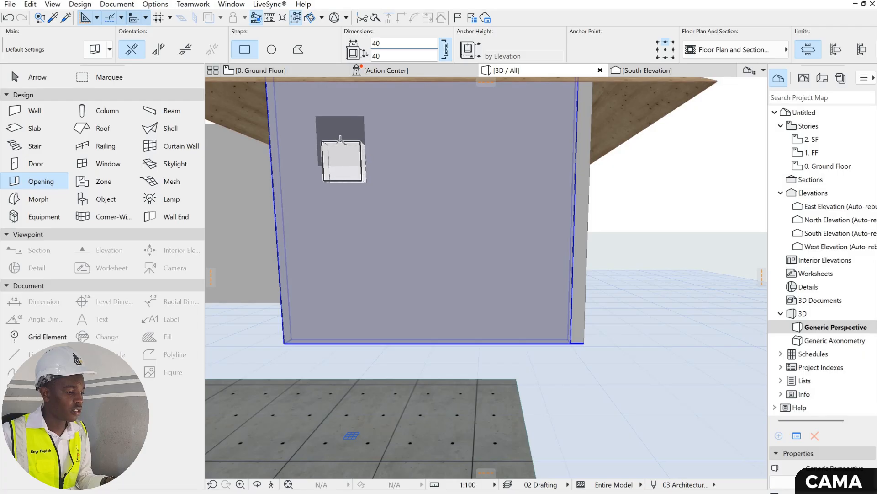
left_click(344, 151)
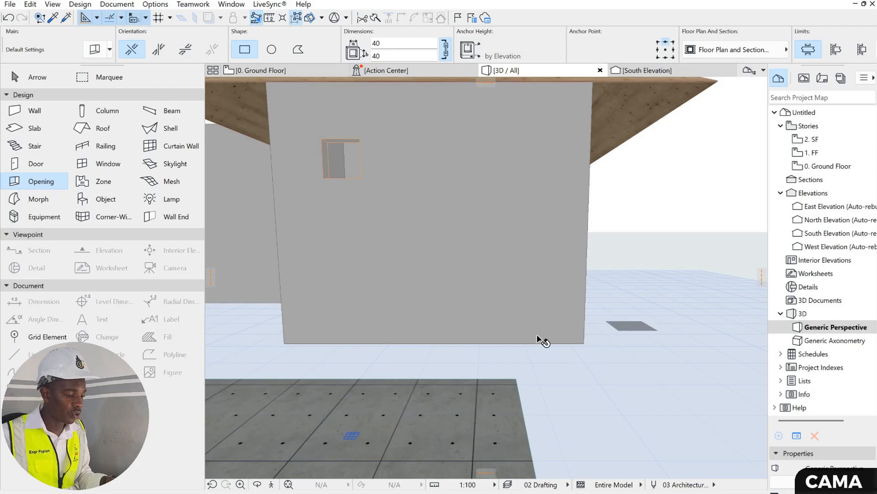
key("Escape")
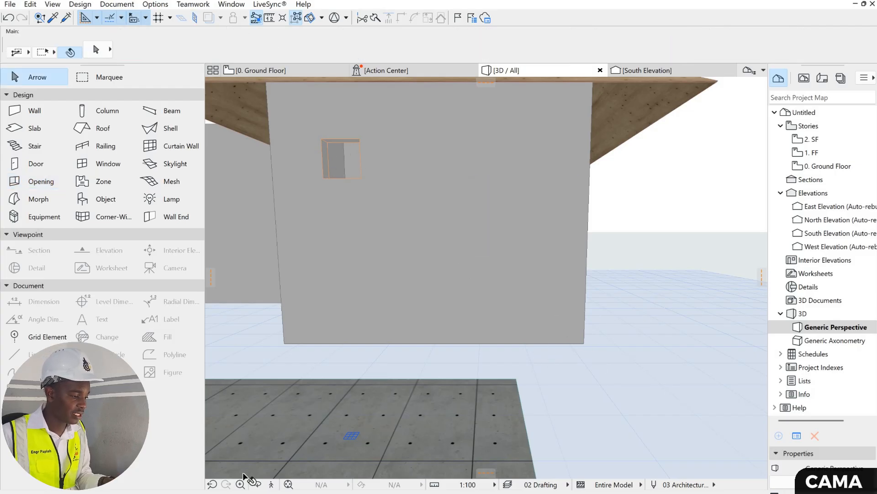
- On the ground floor plan, delete the hipped roof over the walled building
left_click_drag(388, 241, 374, 138)
key("F2")
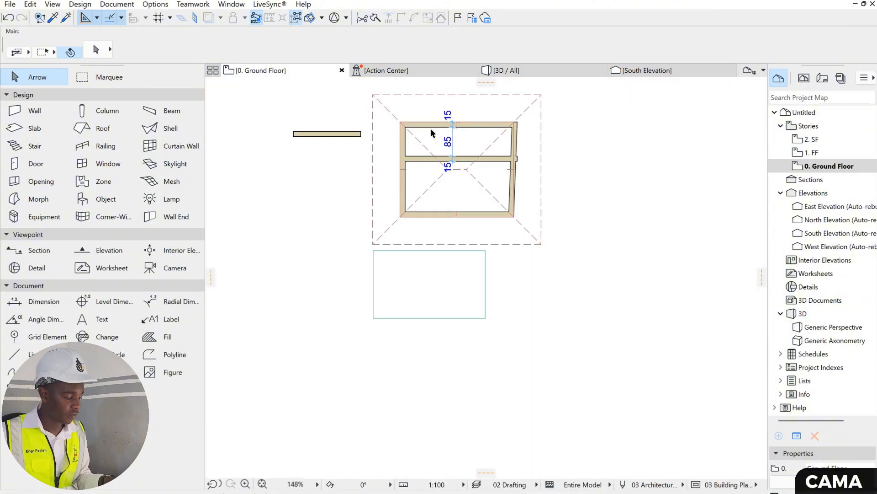
left_click(441, 128)
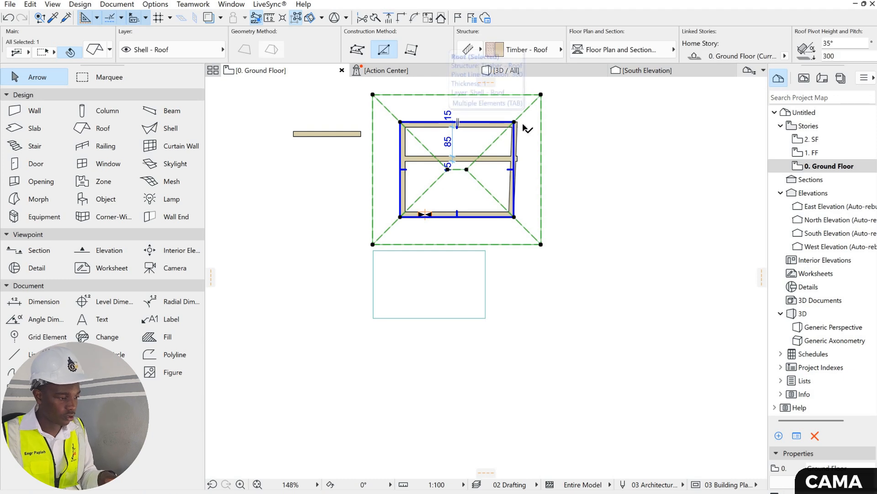
key("Delete")
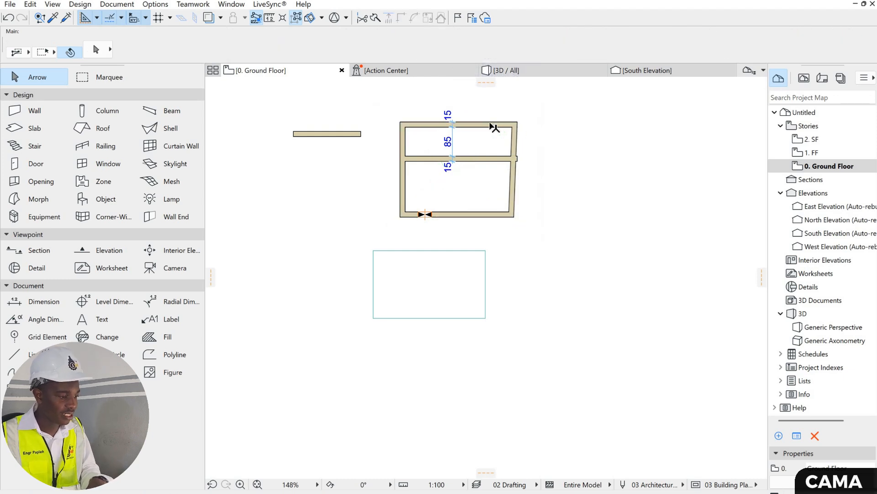
- Delete the building's upper outer wall and the inner partition wall on the ground floor plan
left_click(491, 124)
key("Delete")
left_click(476, 158)
key("Delete")
- In the 3D view, place a 40 x 40 circular opening beside the rectangular opening in the wall
key("F3")
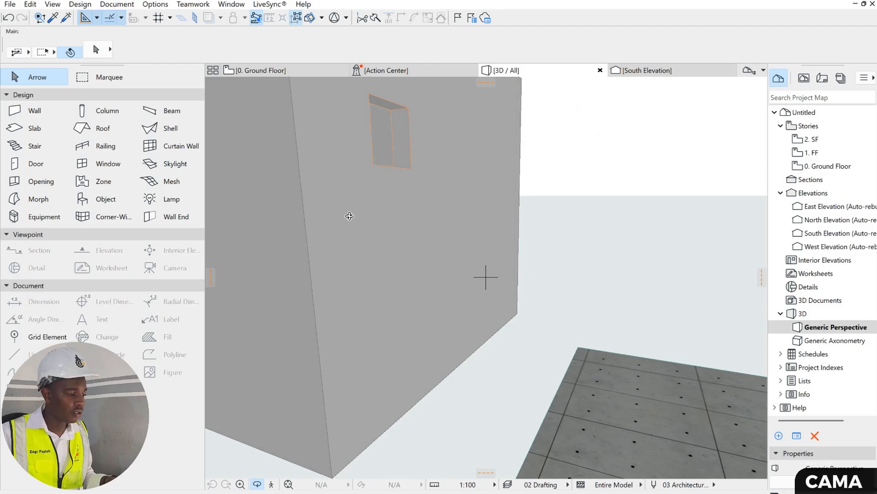
left_click_drag(329, 196, 364, 186)
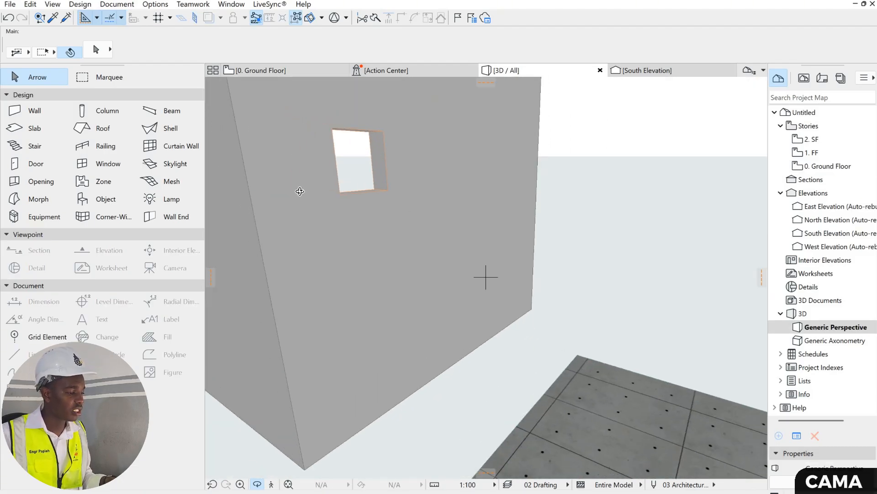
left_click_drag(120, 169, 35, 164)
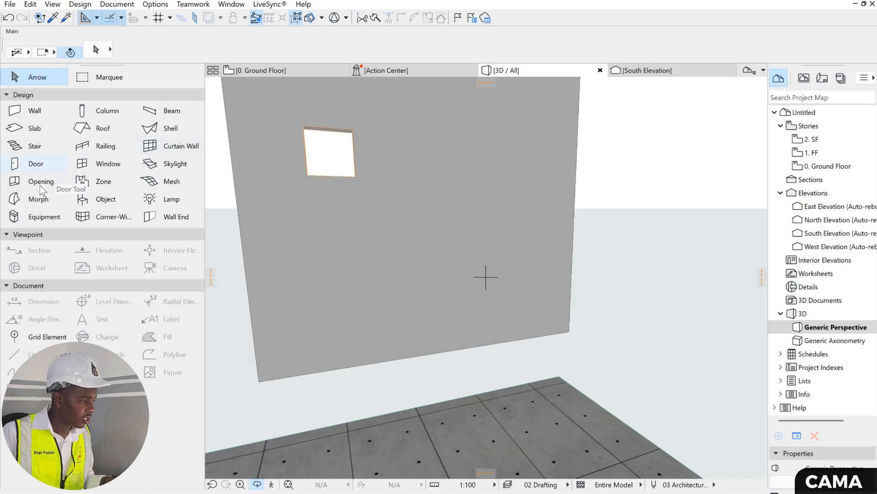
left_click(40, 182)
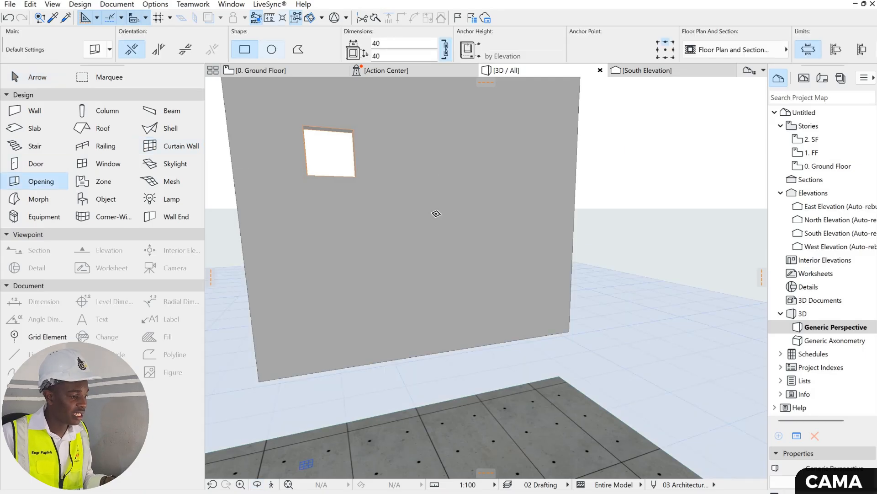
left_click(419, 140)
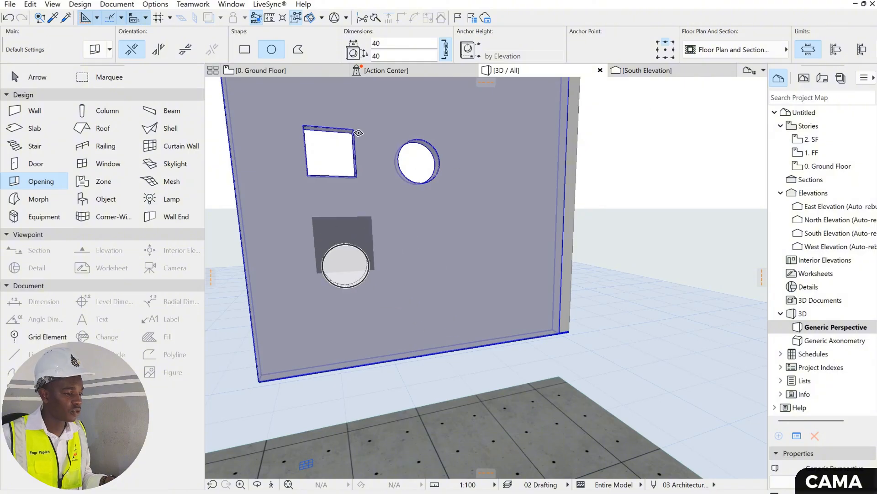
- Return to the ground floor plan, view the zone default settings, and close them without changes
left_click(258, 73)
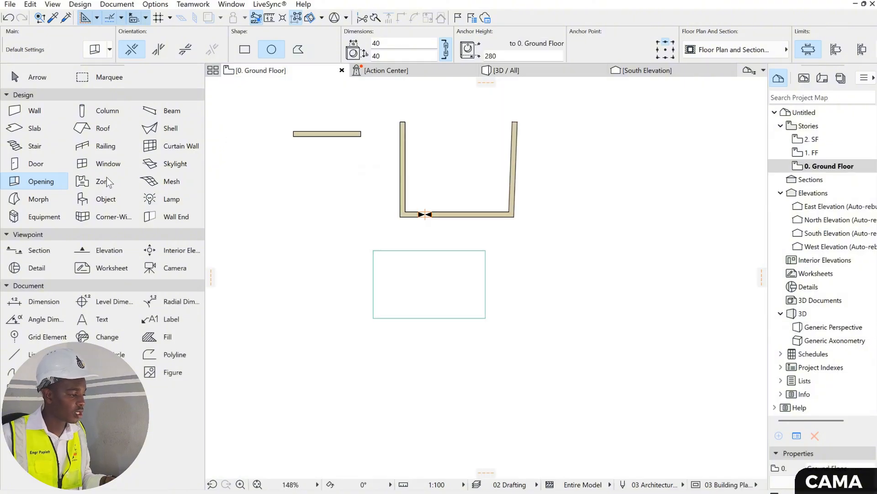
left_click(106, 180)
key("ctrl+t")
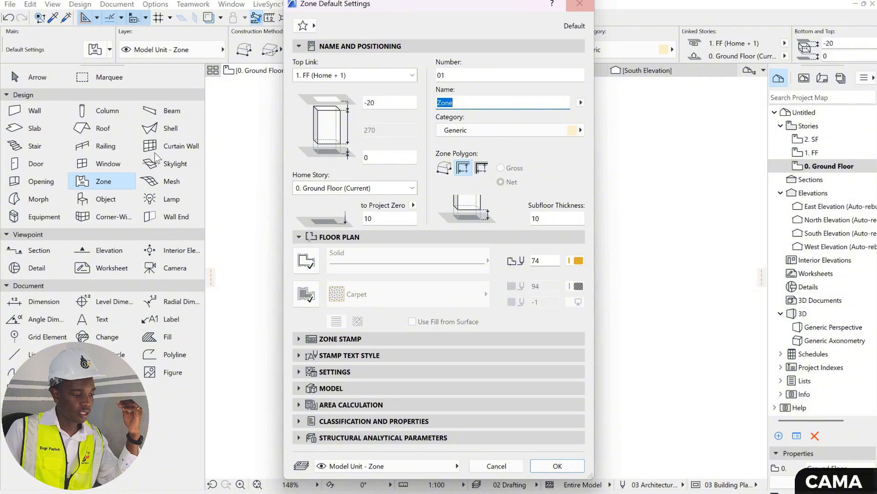
left_click(580, 4)
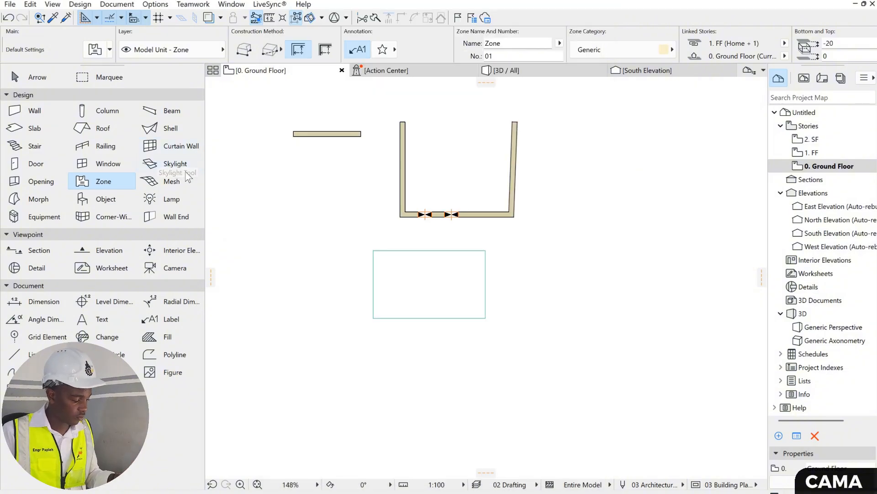
- Undo the circular opening and the deletion of the outer wall and the partition wall
key("F3")
key("ctrl+z")
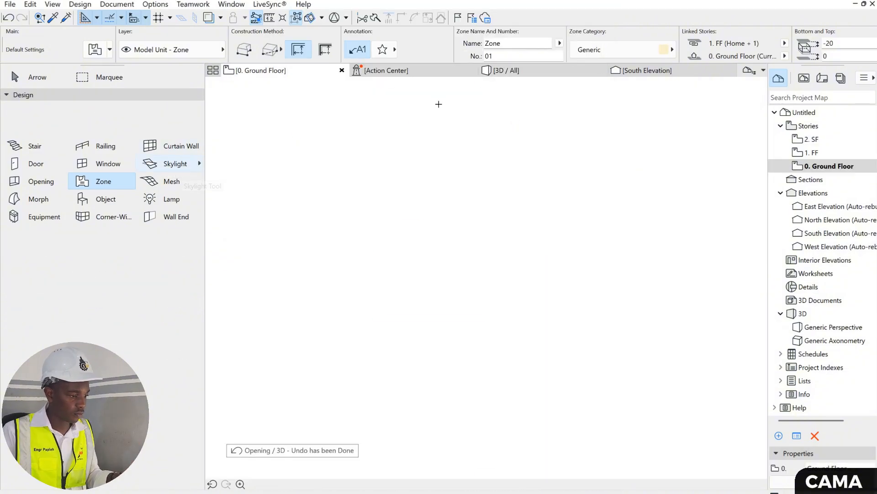
key("ctrl+z")
key("ctrl+z")
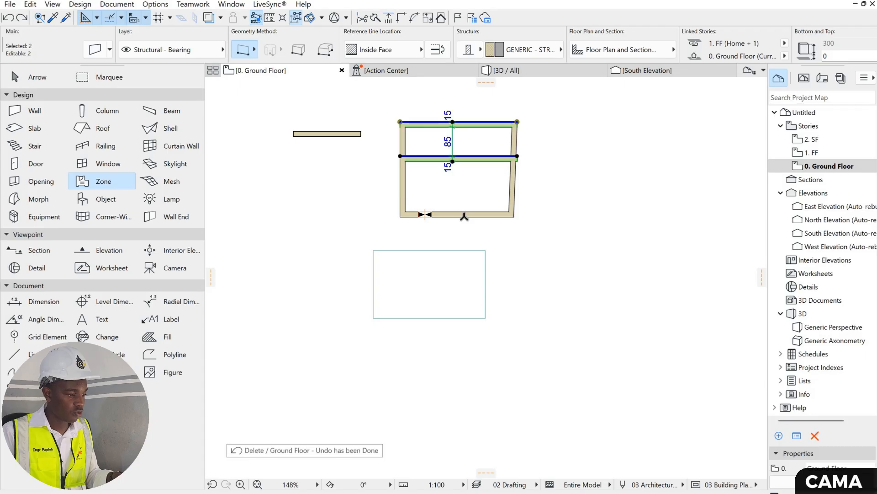
- Place a Generic zone with its stamp inside the larger, lower room of the ground floor plan
left_click(105, 179)
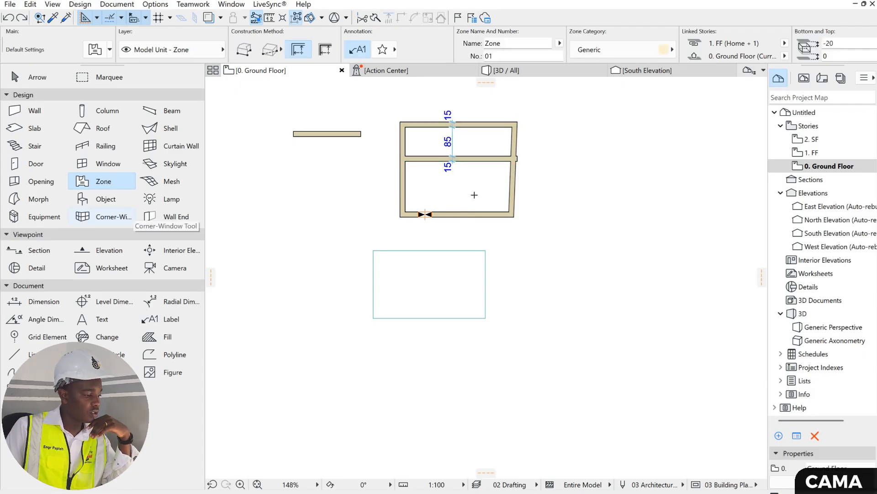
left_click(482, 191)
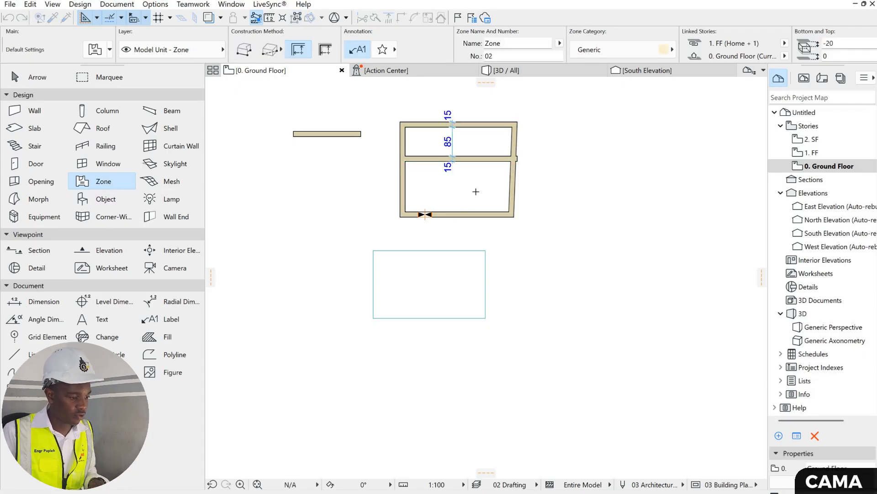
scroll(482, 143, "up", 5)
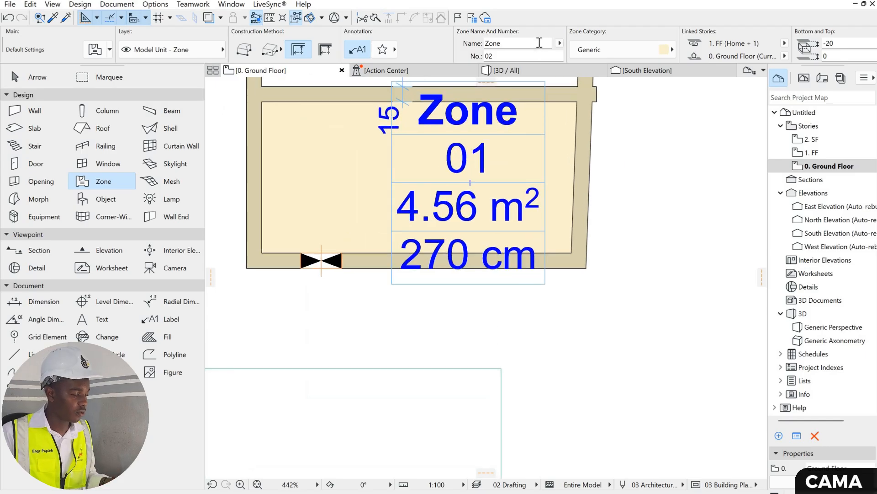
key("Escape")
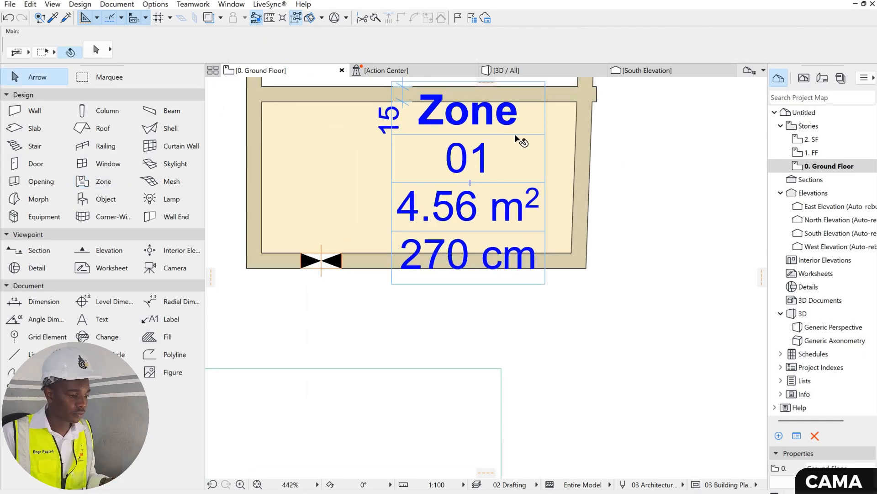
- Change the placed zone's name to the predefined name Bedroom and deselect it
left_click(505, 112)
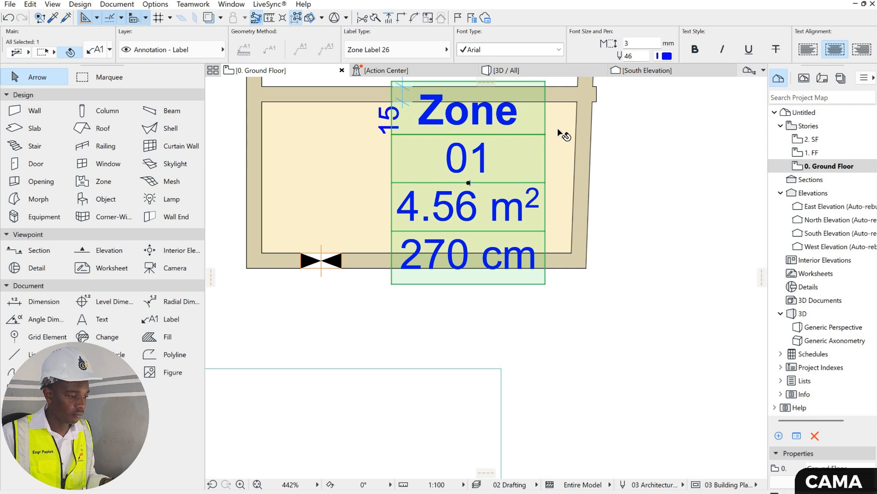
key("Escape")
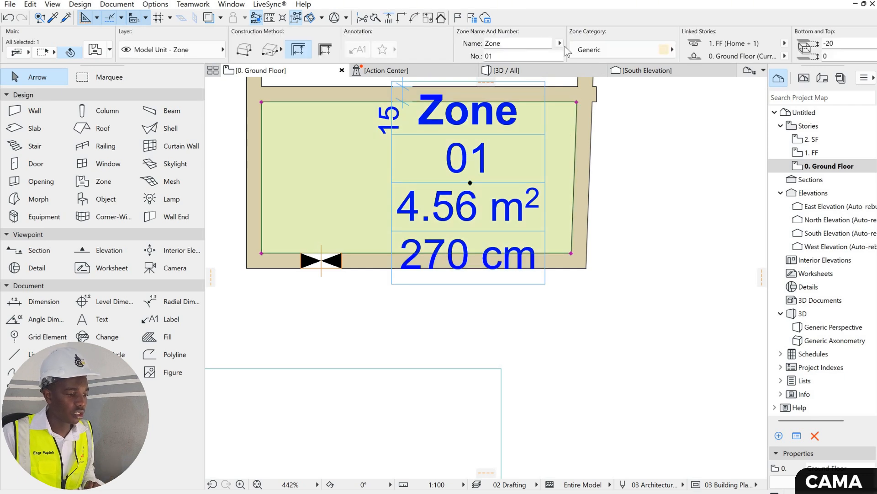
left_click(608, 50)
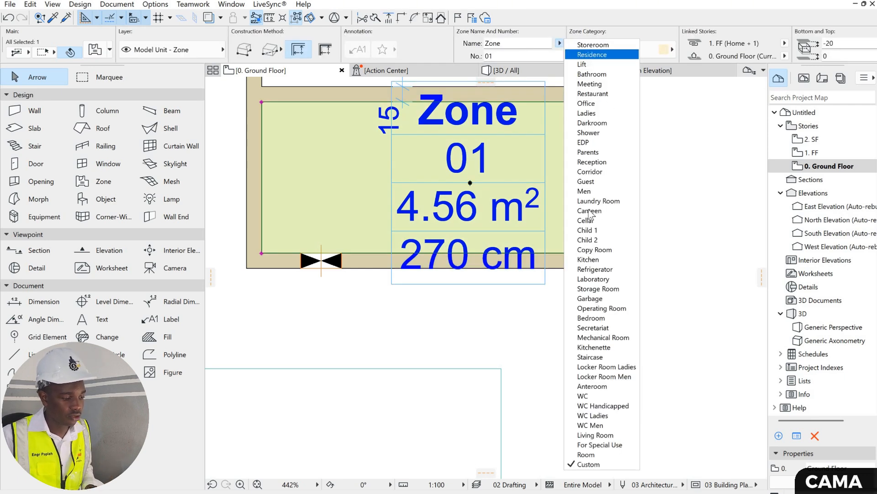
left_click(603, 318)
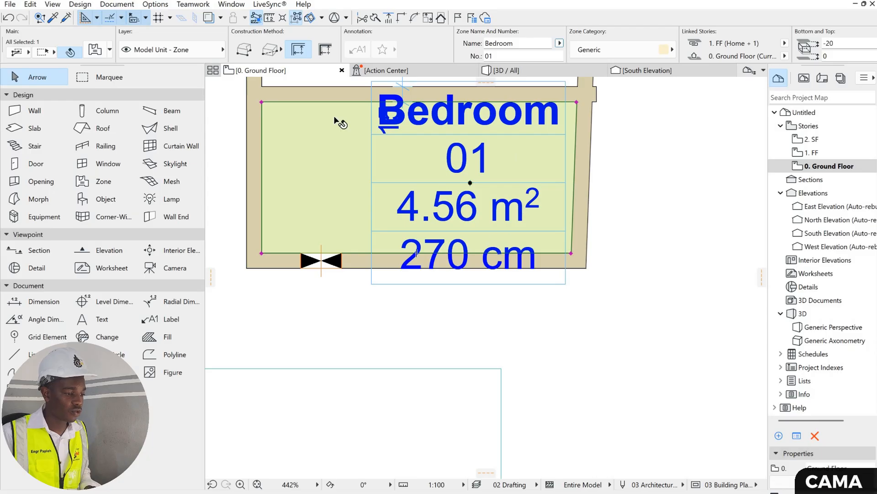
scroll(471, 167, "down", 1)
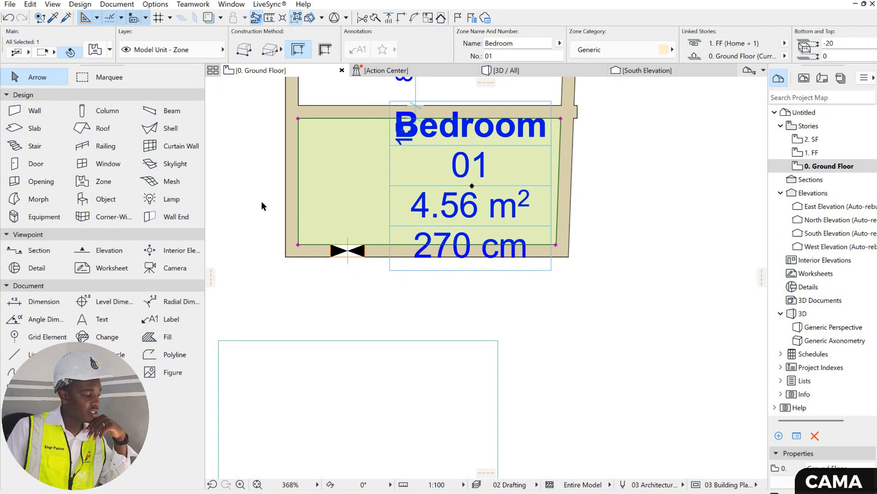
left_click(220, 204)
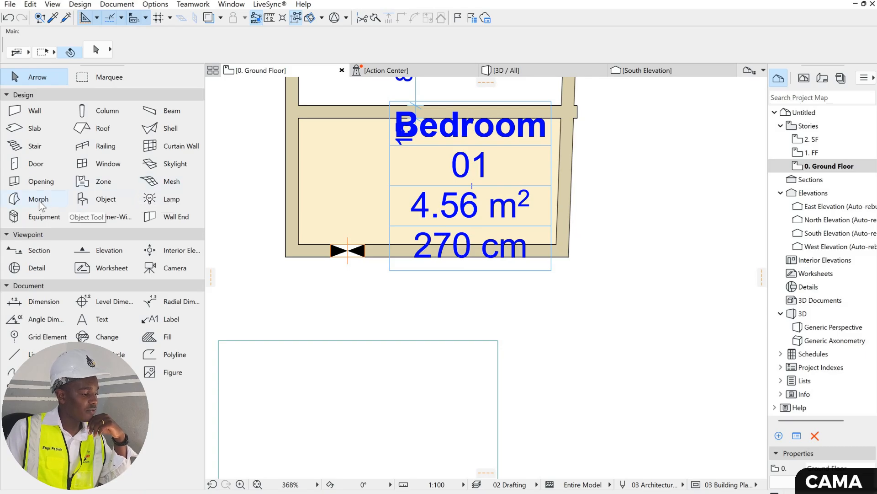
- Browse the furnishing folders in the Object default settings, from Appliances 26 to Kitchen Furniture 26, and close them without changes
double_click(104, 200)
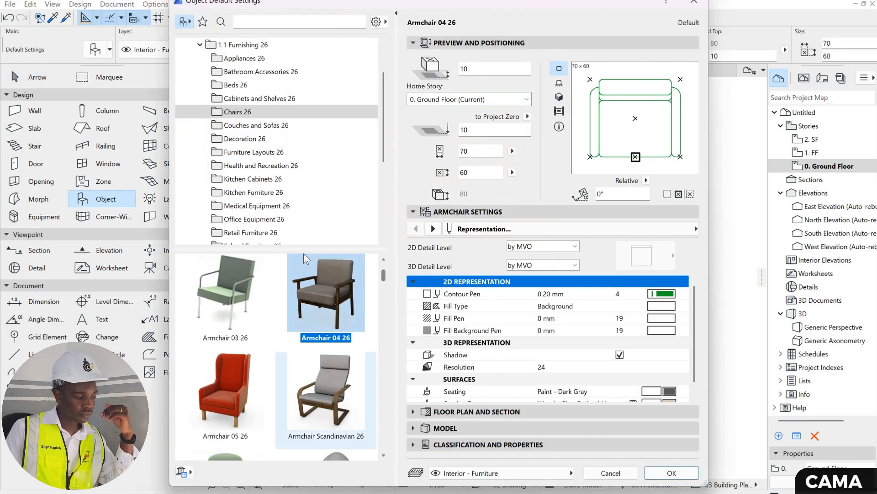
scroll(320, 320, "down", 3)
left_click(274, 60)
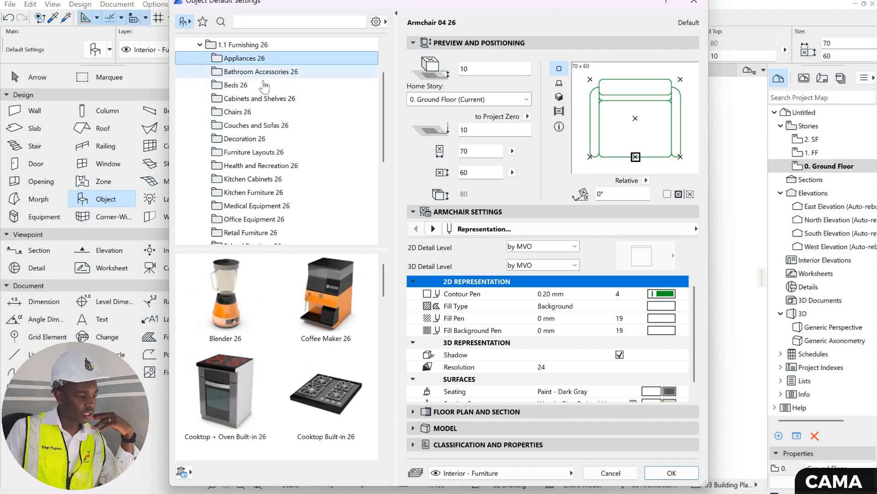
left_click(269, 75)
left_click(265, 90)
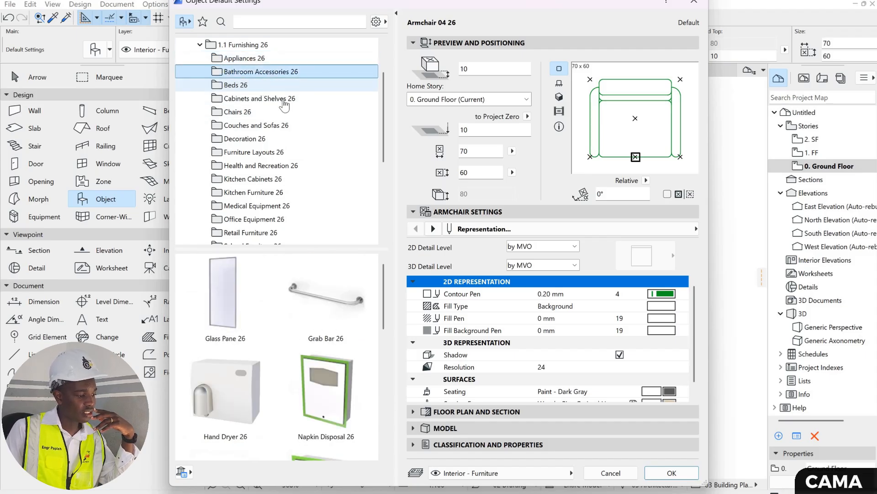
left_click(280, 100)
left_click(263, 112)
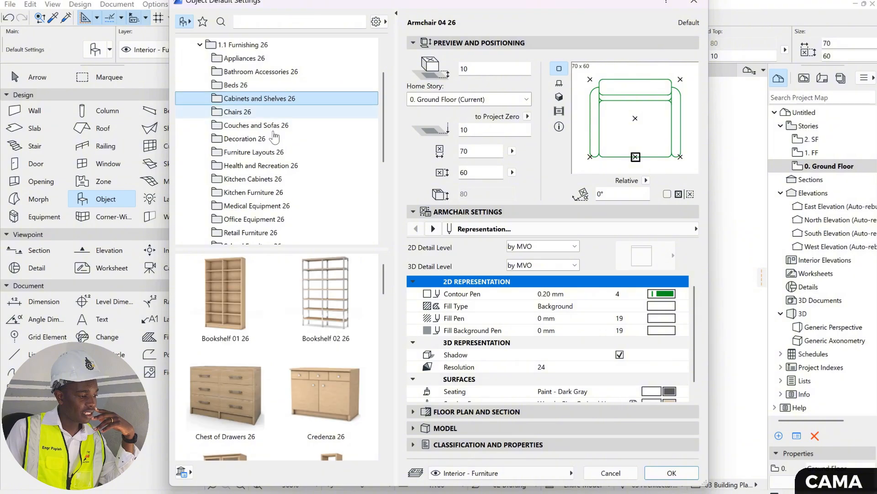
left_click(273, 125)
left_click(273, 139)
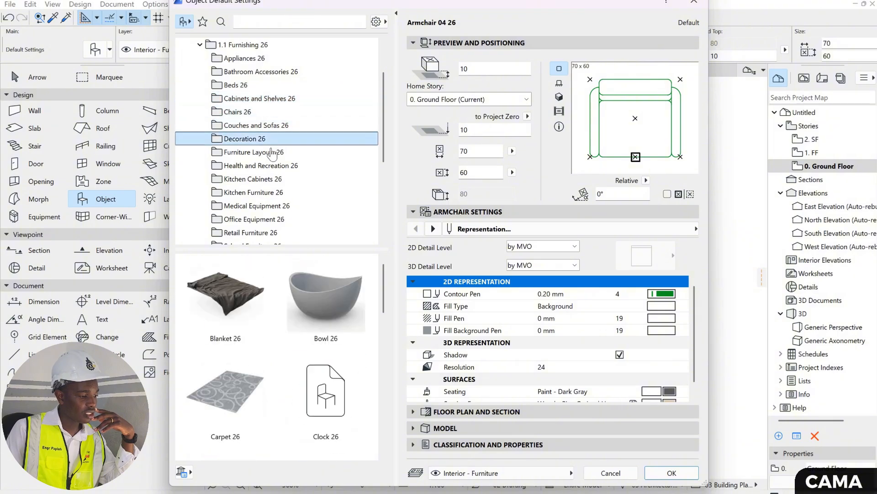
left_click(273, 153)
left_click(284, 170)
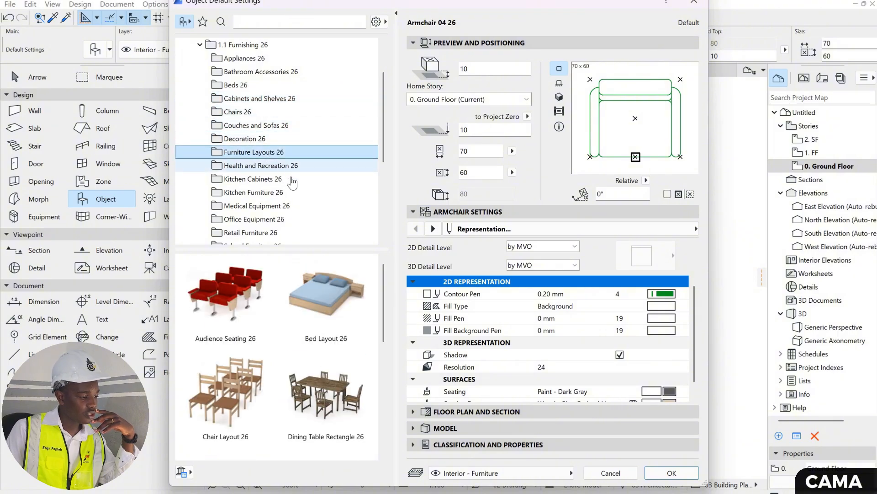
left_click(287, 180)
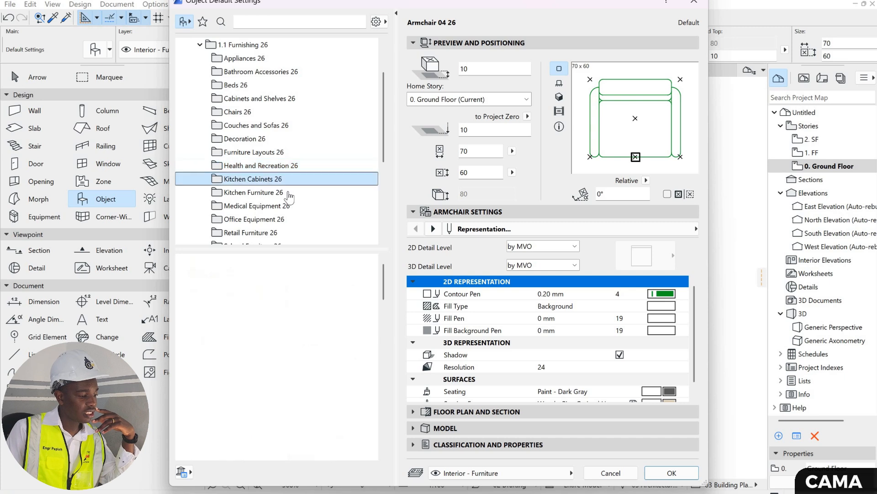
left_click(293, 193)
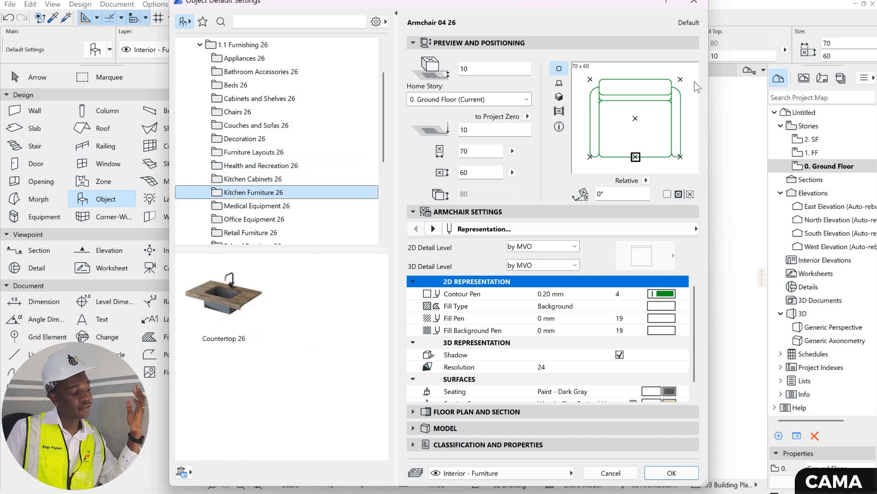
left_click(696, 4)
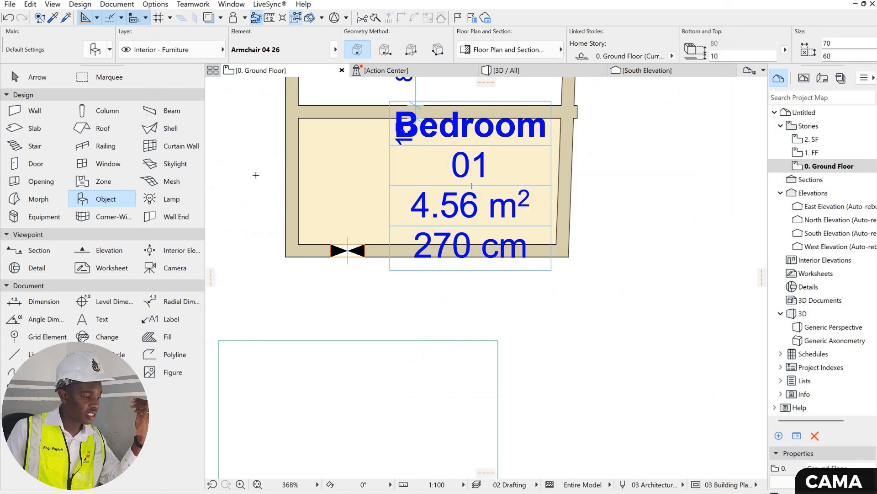
- Browse the General Light Sources, Interior Lamps and Street Lamps folders in the Lamp default settings, and close them without changes
left_click(169, 200)
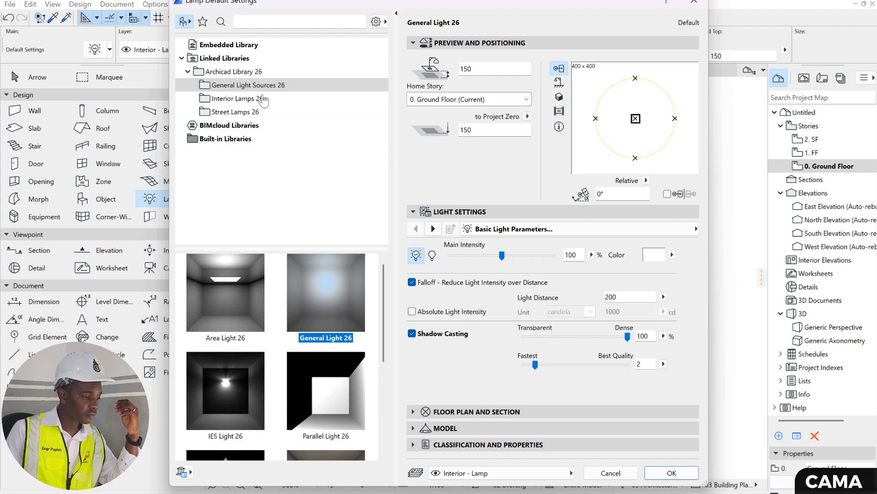
scroll(308, 295, "down", 5)
scroll(308, 295, "up", 5)
left_click(251, 100)
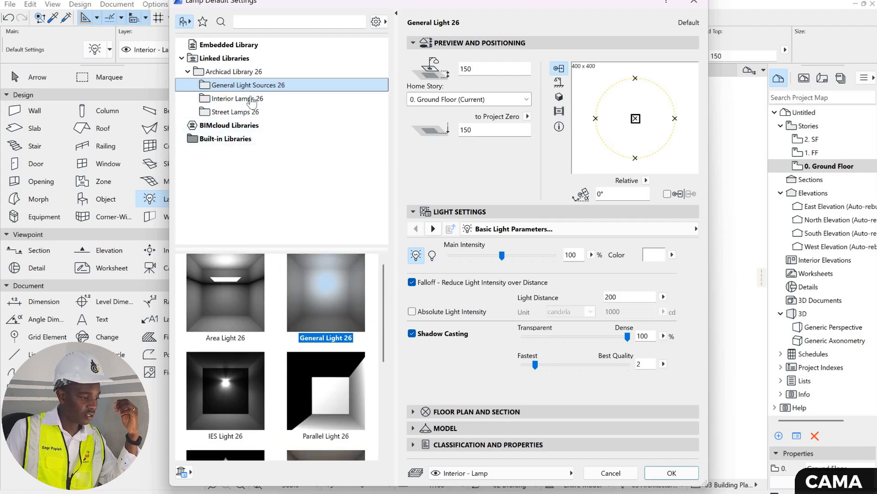
scroll(279, 320, "down", 3)
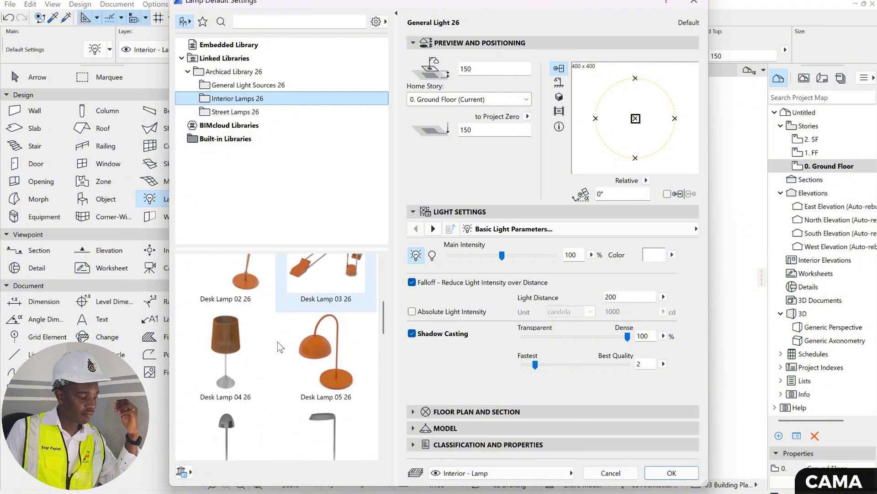
scroll(297, 336, "up", 3)
scroll(314, 339, "down", 5)
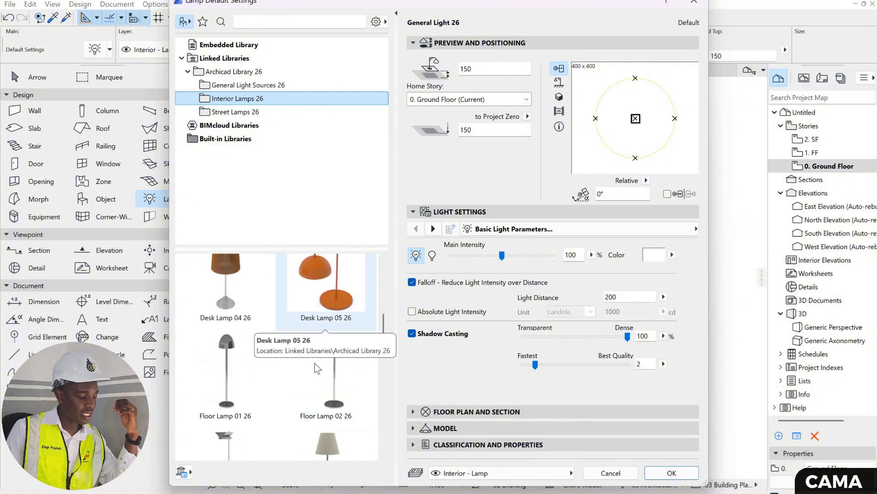
scroll(307, 303, "down", 4)
left_click(247, 112)
scroll(320, 292, "down", 2)
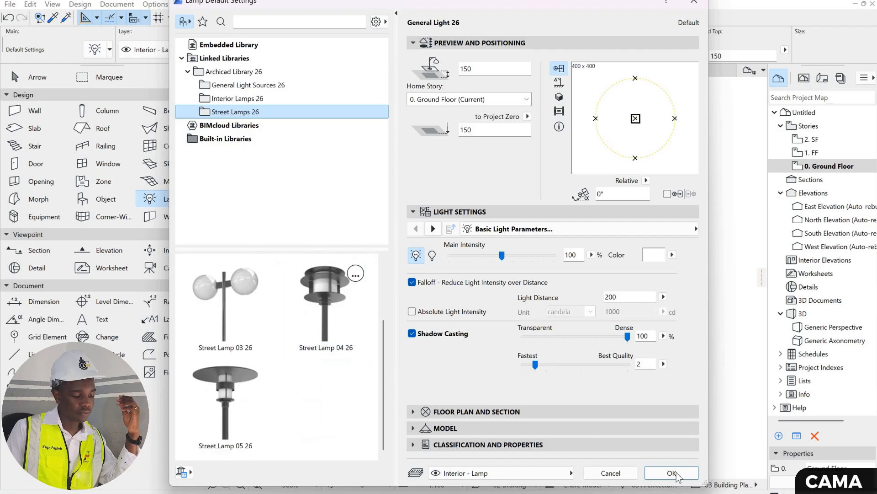
key("Escape")
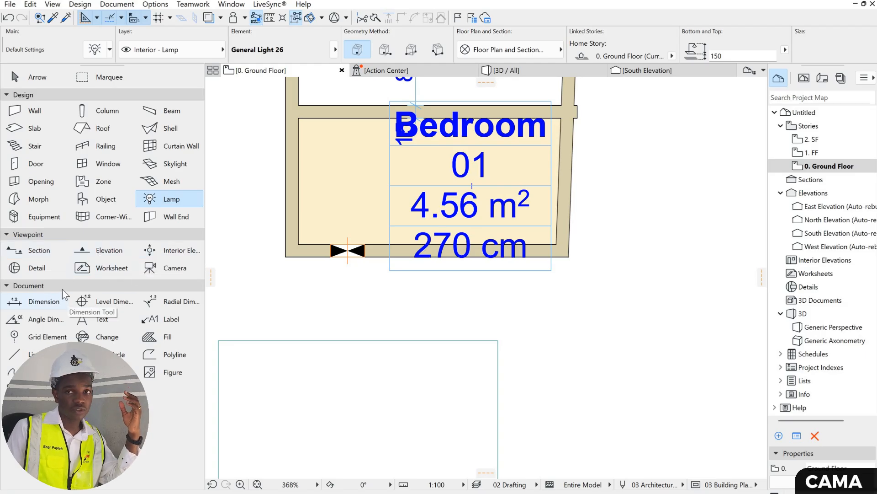
- Open the Dimension default settings and examine the available marker types and the marker pen colours
left_click(43, 304)
key("ctrl+t")
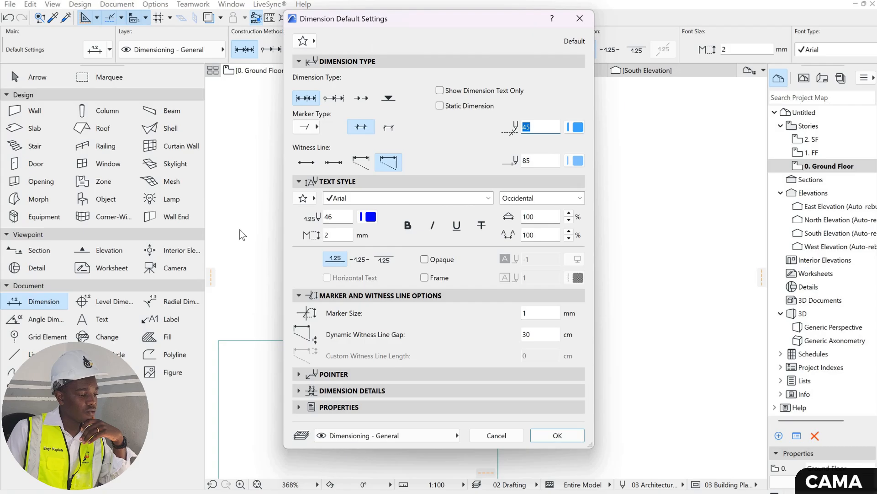
left_click(316, 129)
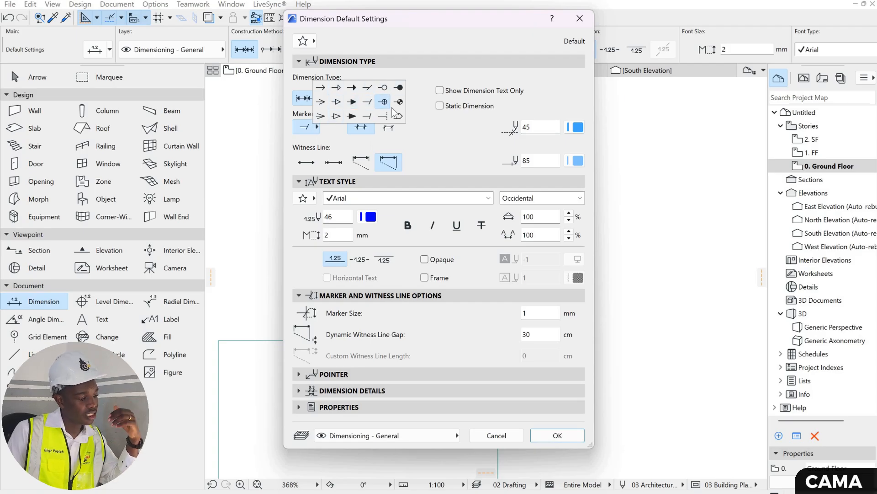
left_click(577, 127)
left_click(591, 122)
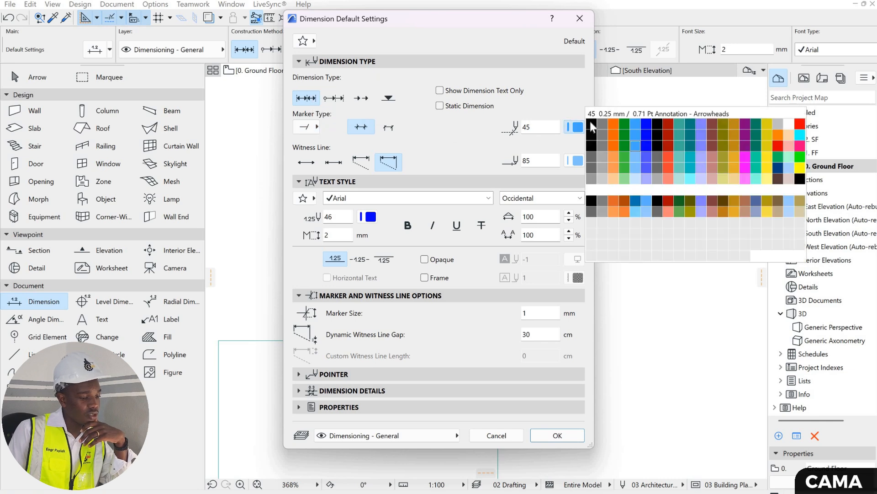
left_click(591, 158)
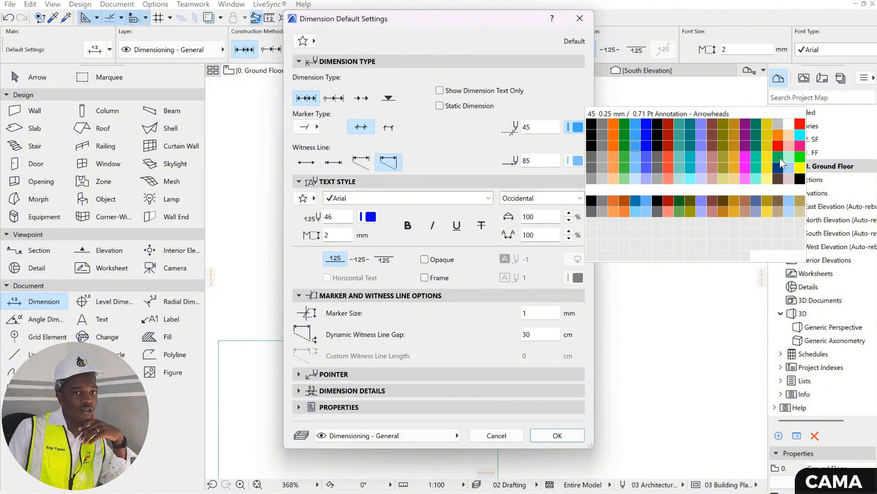
left_click(646, 212)
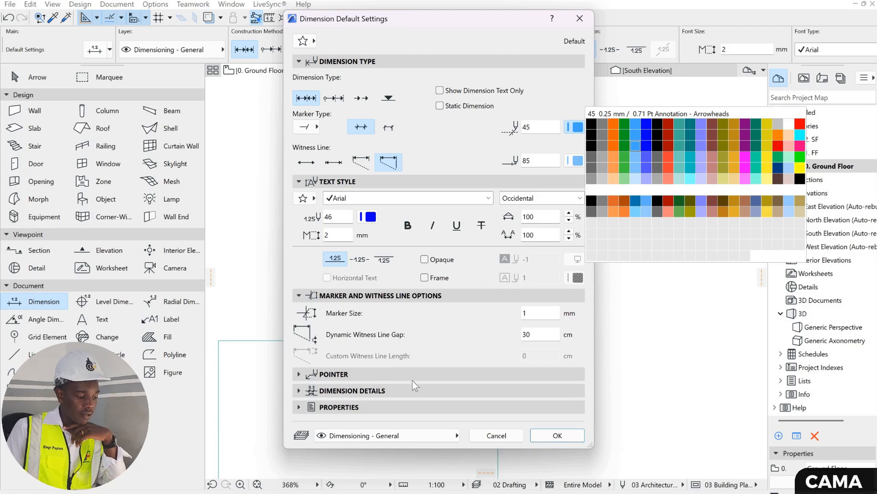
- Examine the dimension details and the text style's font list, keep Arial, and close the Dimension default settings
left_click(410, 391)
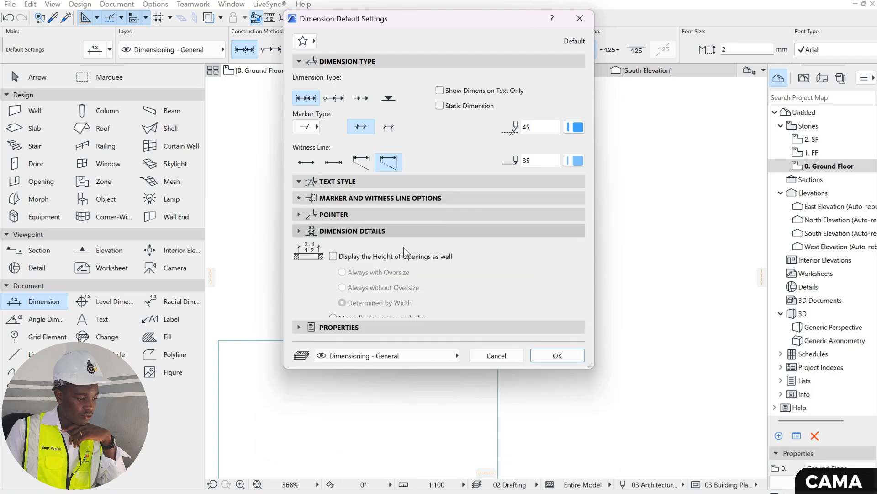
left_click(383, 182)
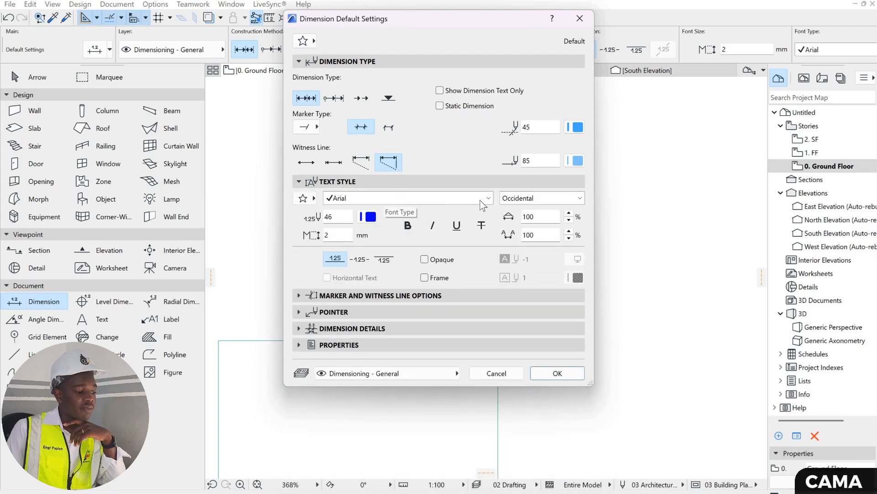
left_click(476, 202)
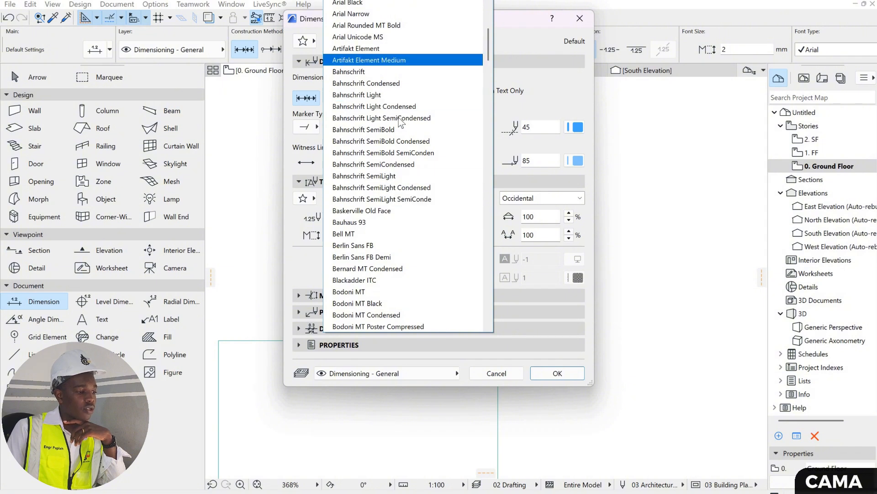
scroll(407, 118, "down", 20)
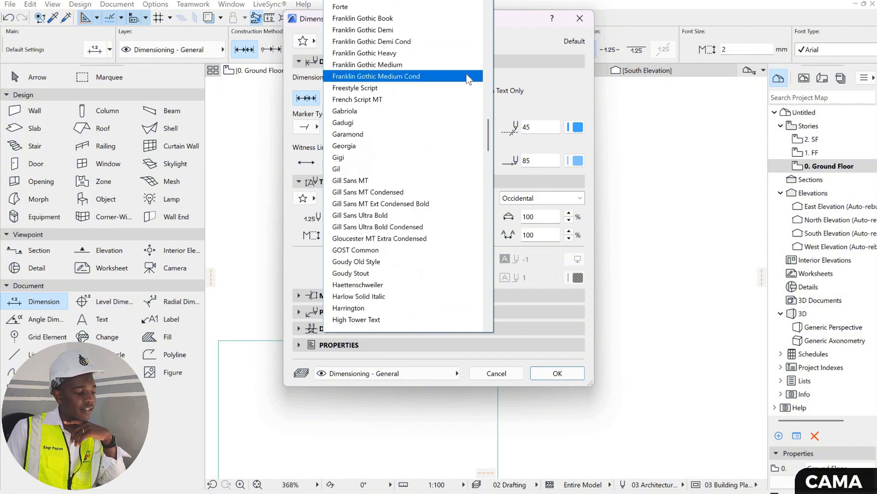
scroll(558, 89, "down", 5)
left_click(517, 97)
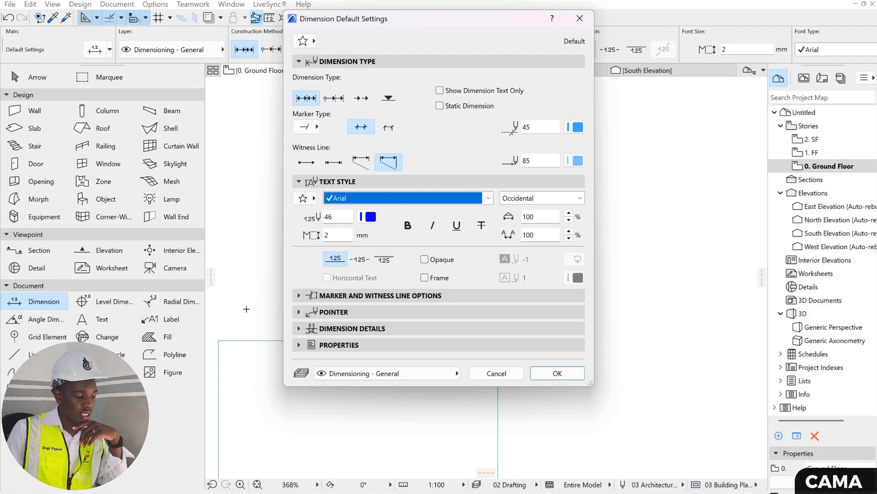
left_click(555, 373)
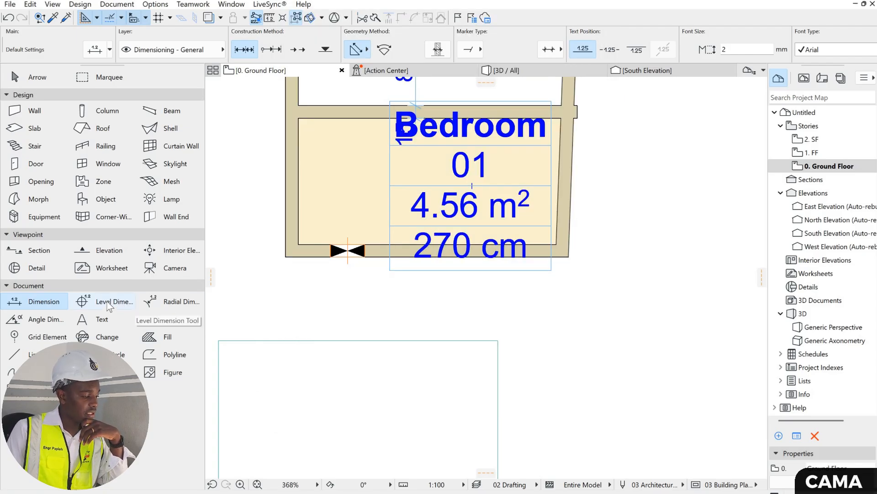